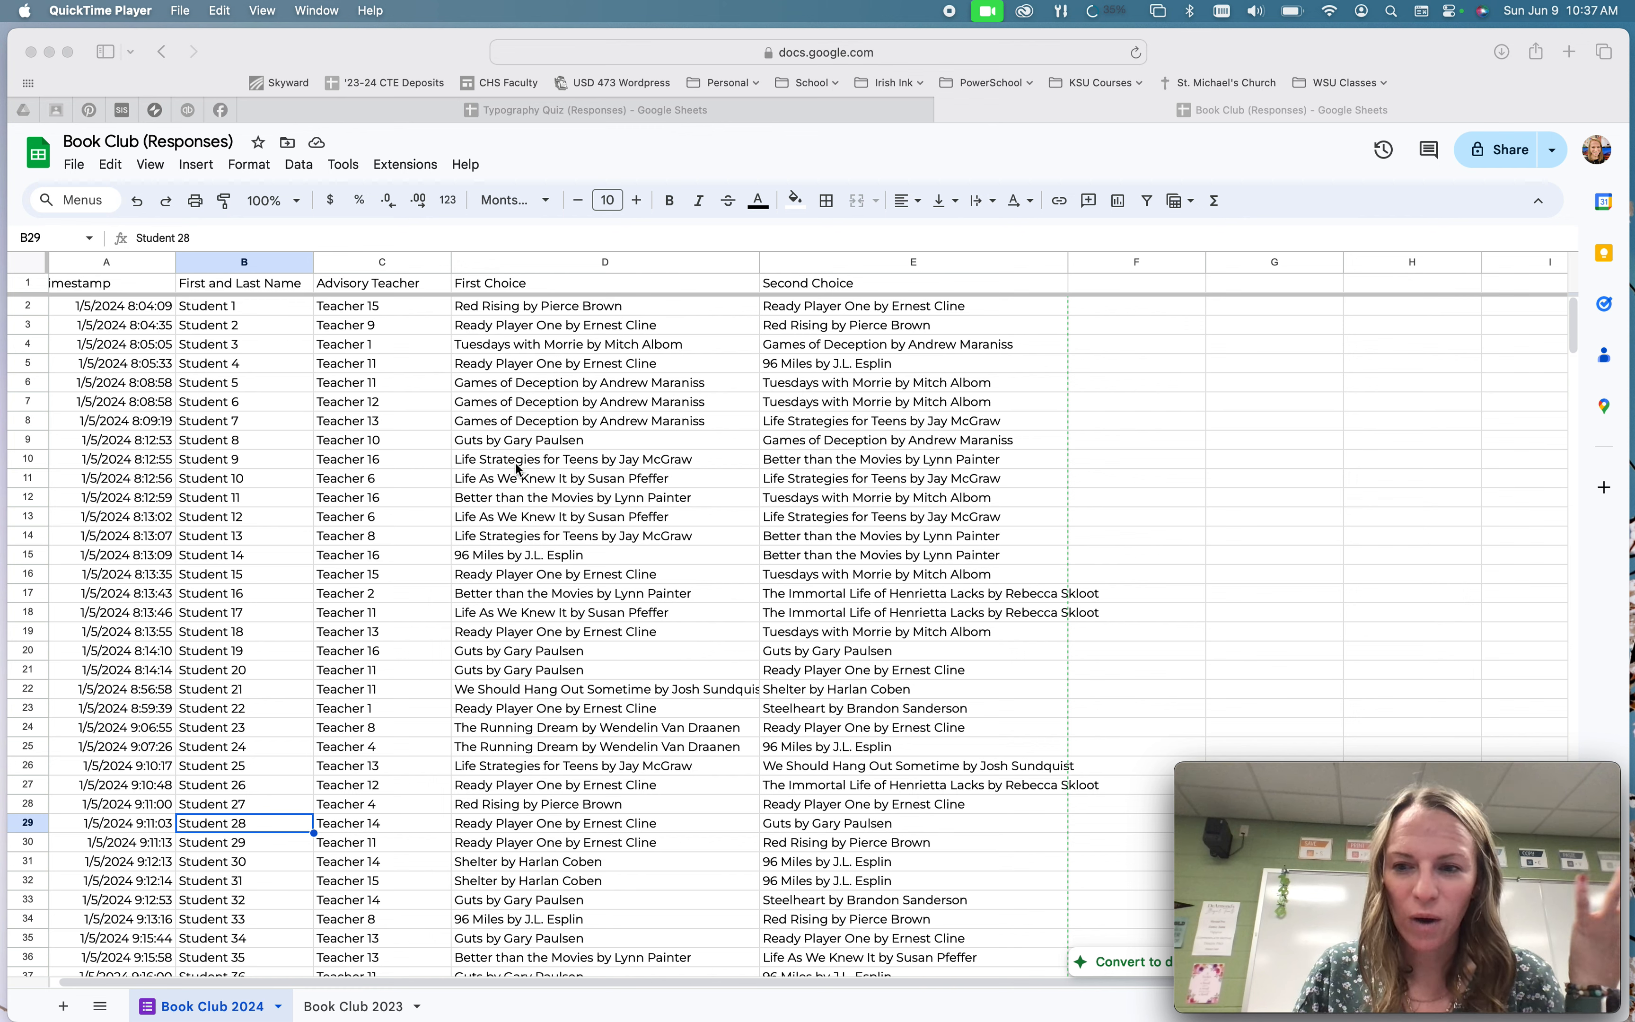
{"action": "left_click", "coordinate": [500, 393]}
{"action": "left_click", "coordinate": [544, 390]}
{"action": "left_click", "coordinate": [534, 405]}
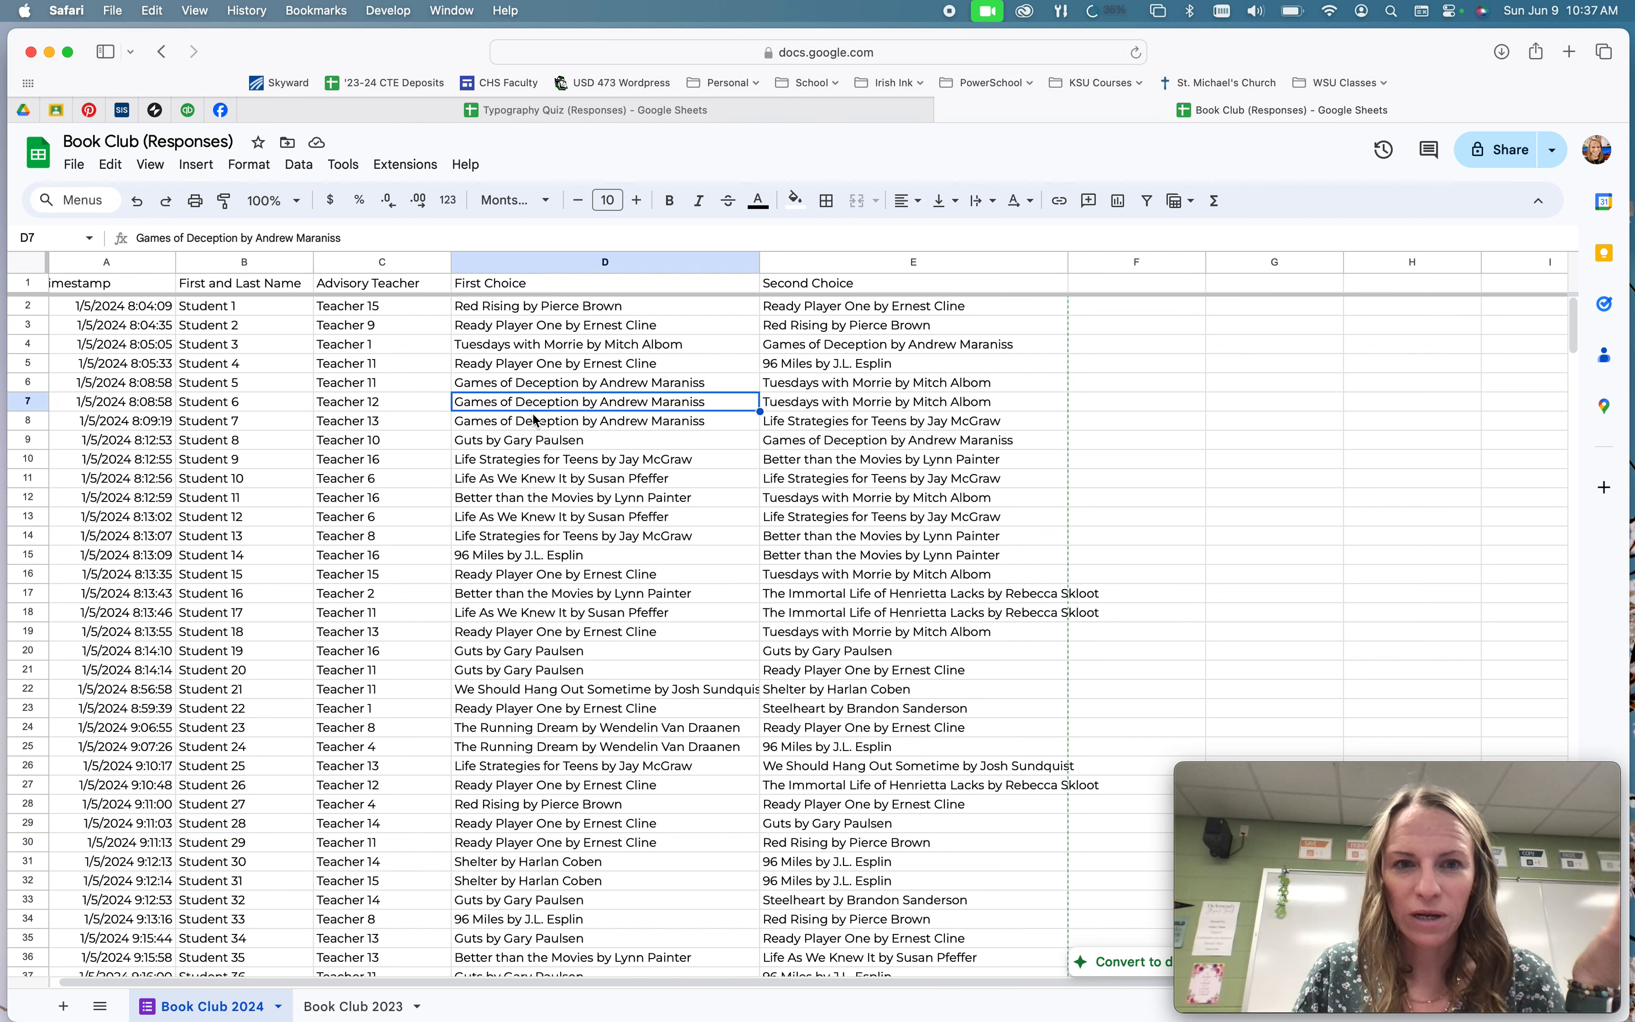
{"action": "left_click", "coordinate": [534, 422]}
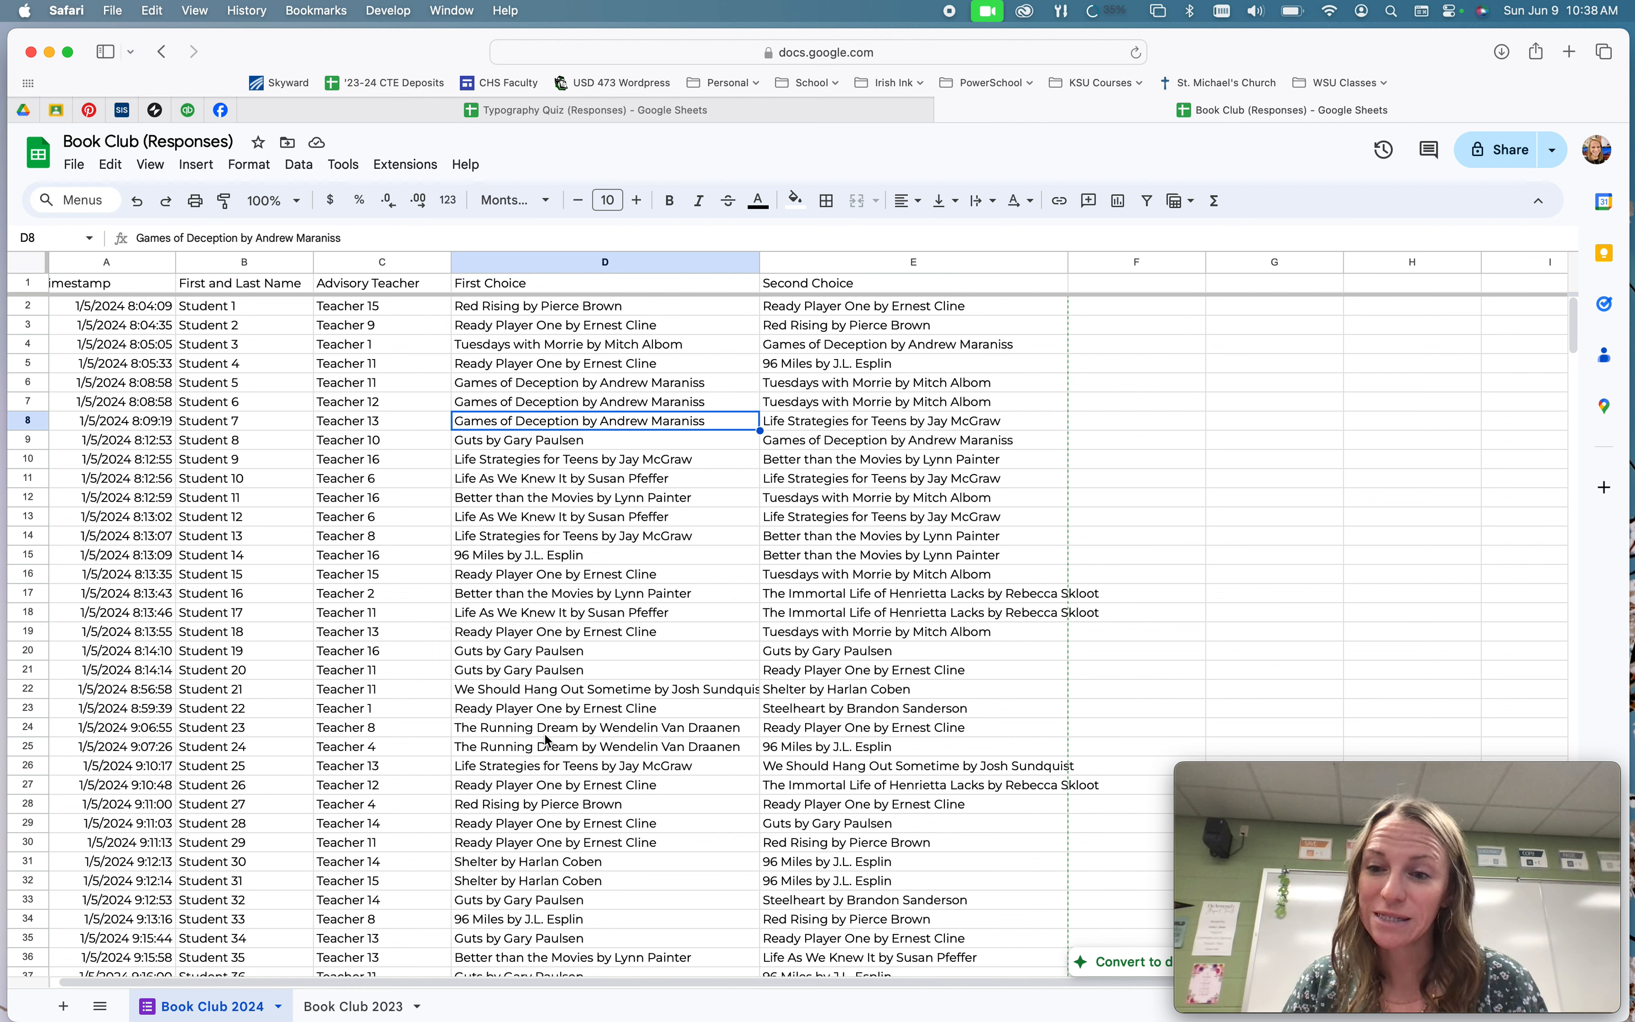
{"action": "left_click", "coordinate": [566, 707]}
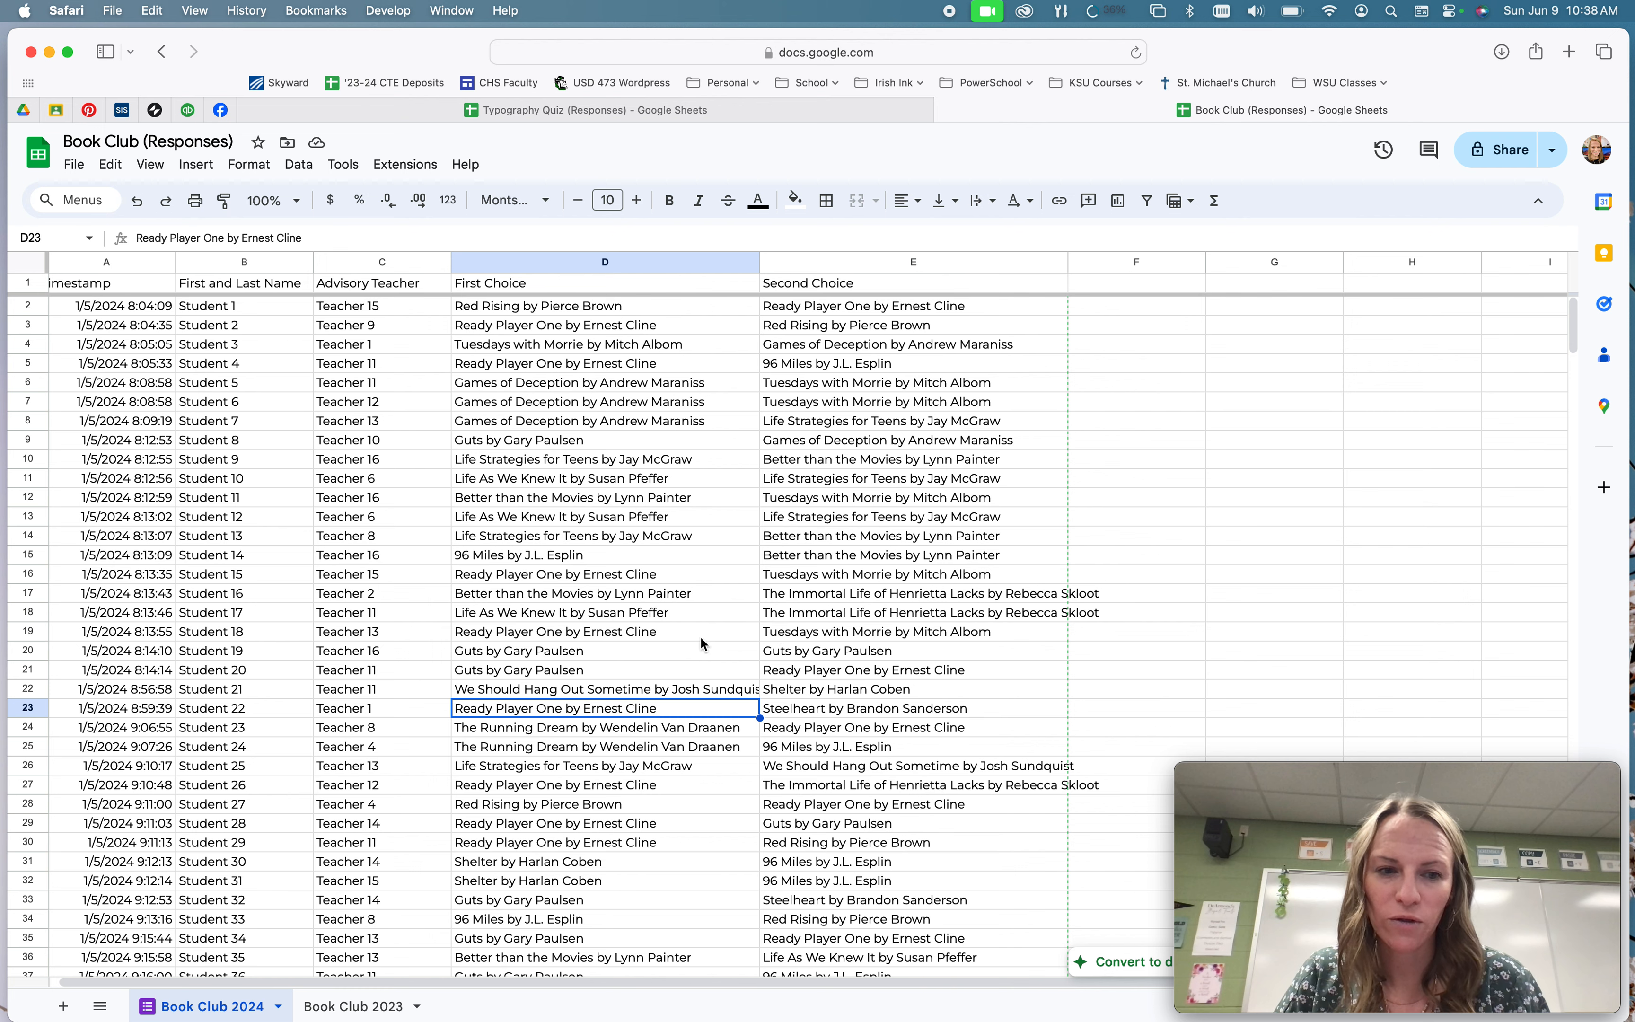
{"action": "left_click", "coordinate": [219, 345]}
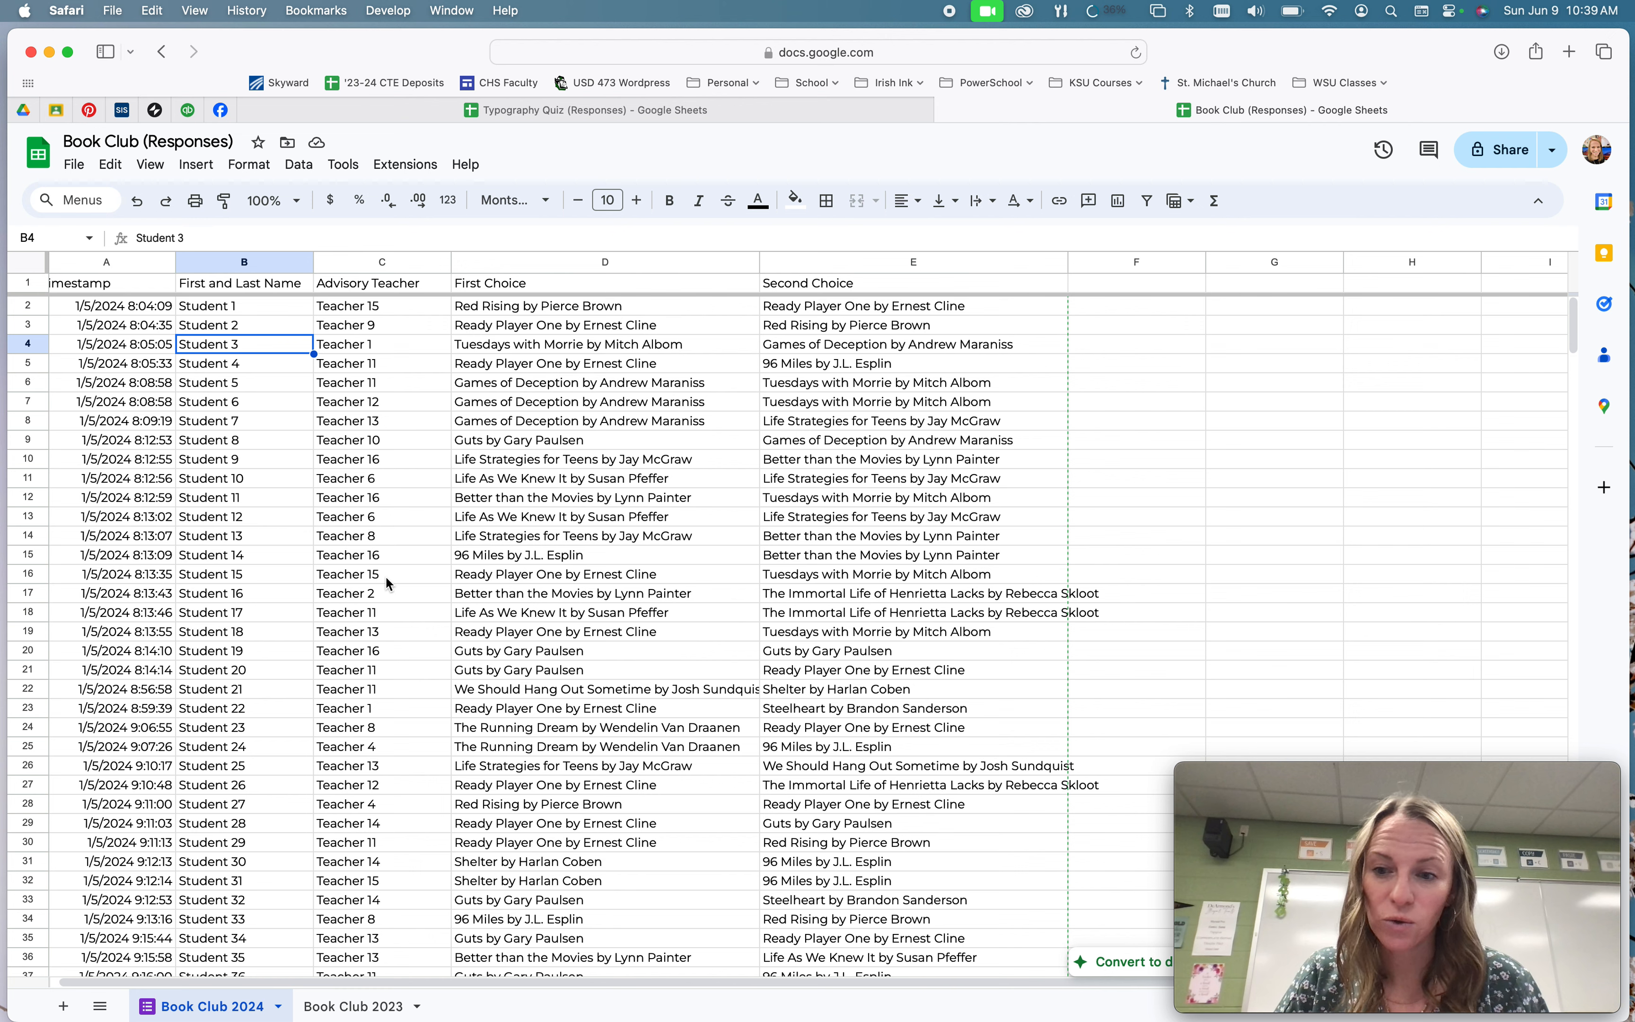
{"action": "left_click", "coordinate": [254, 553]}
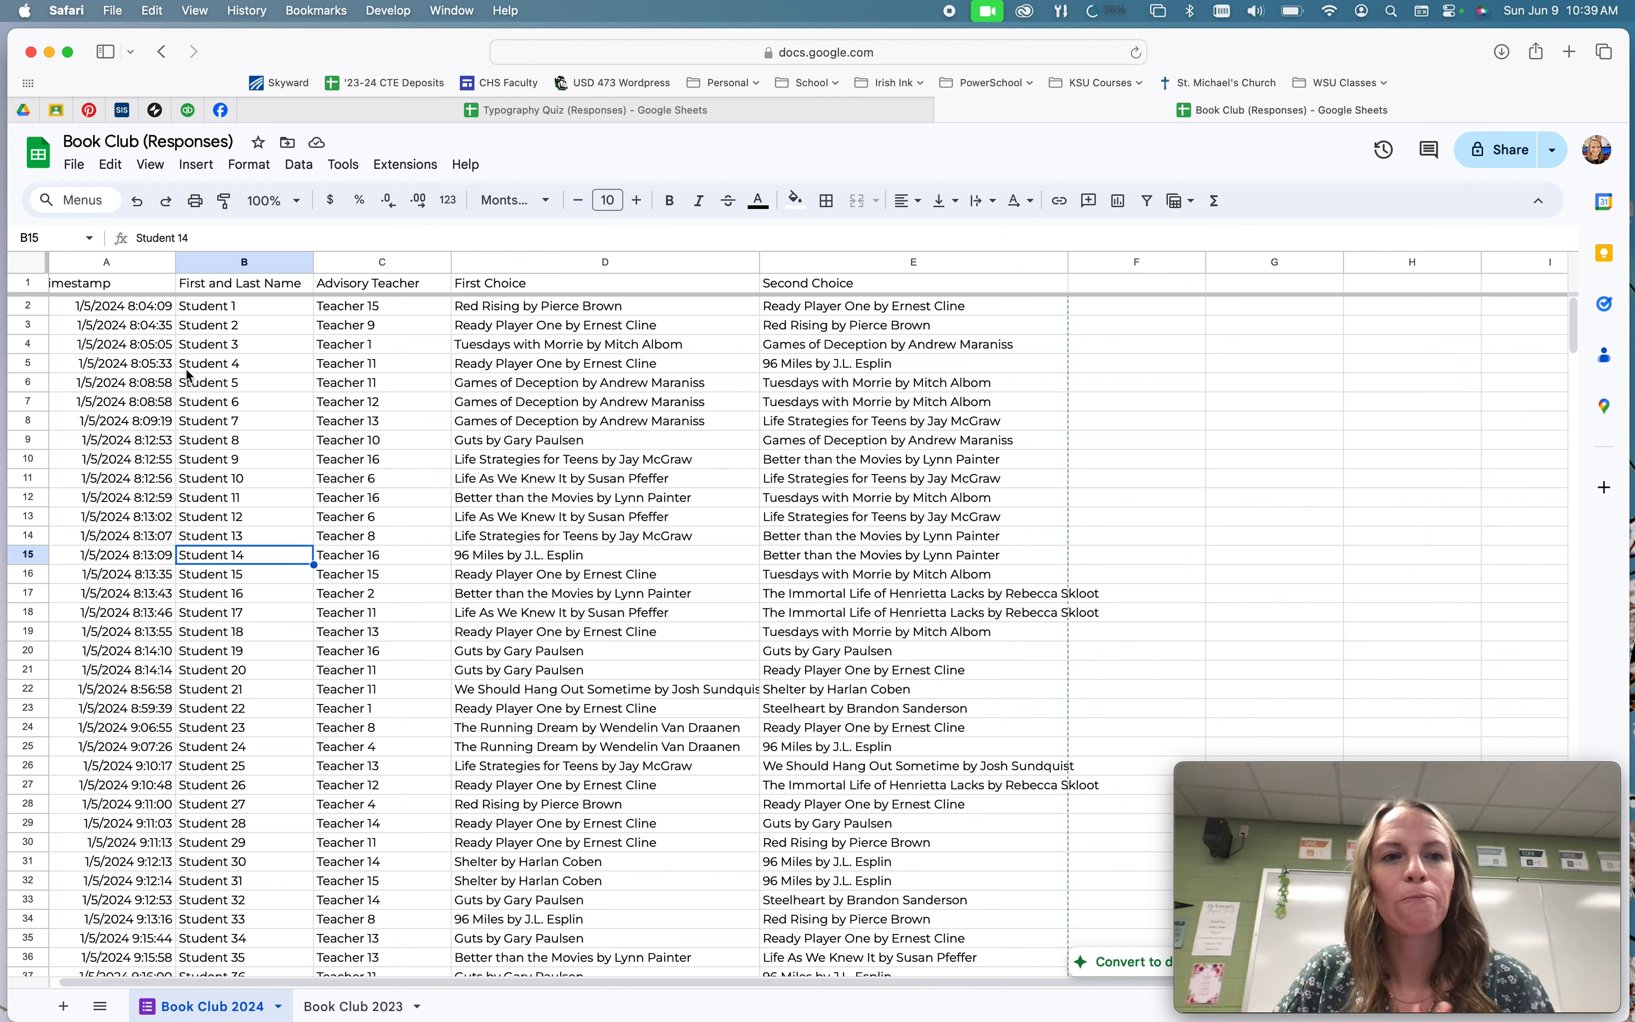
Create a pivot table on a new sheet from all the data in the Book Club 2024 sheet.
{"action": "left_click", "coordinate": [35, 267]}
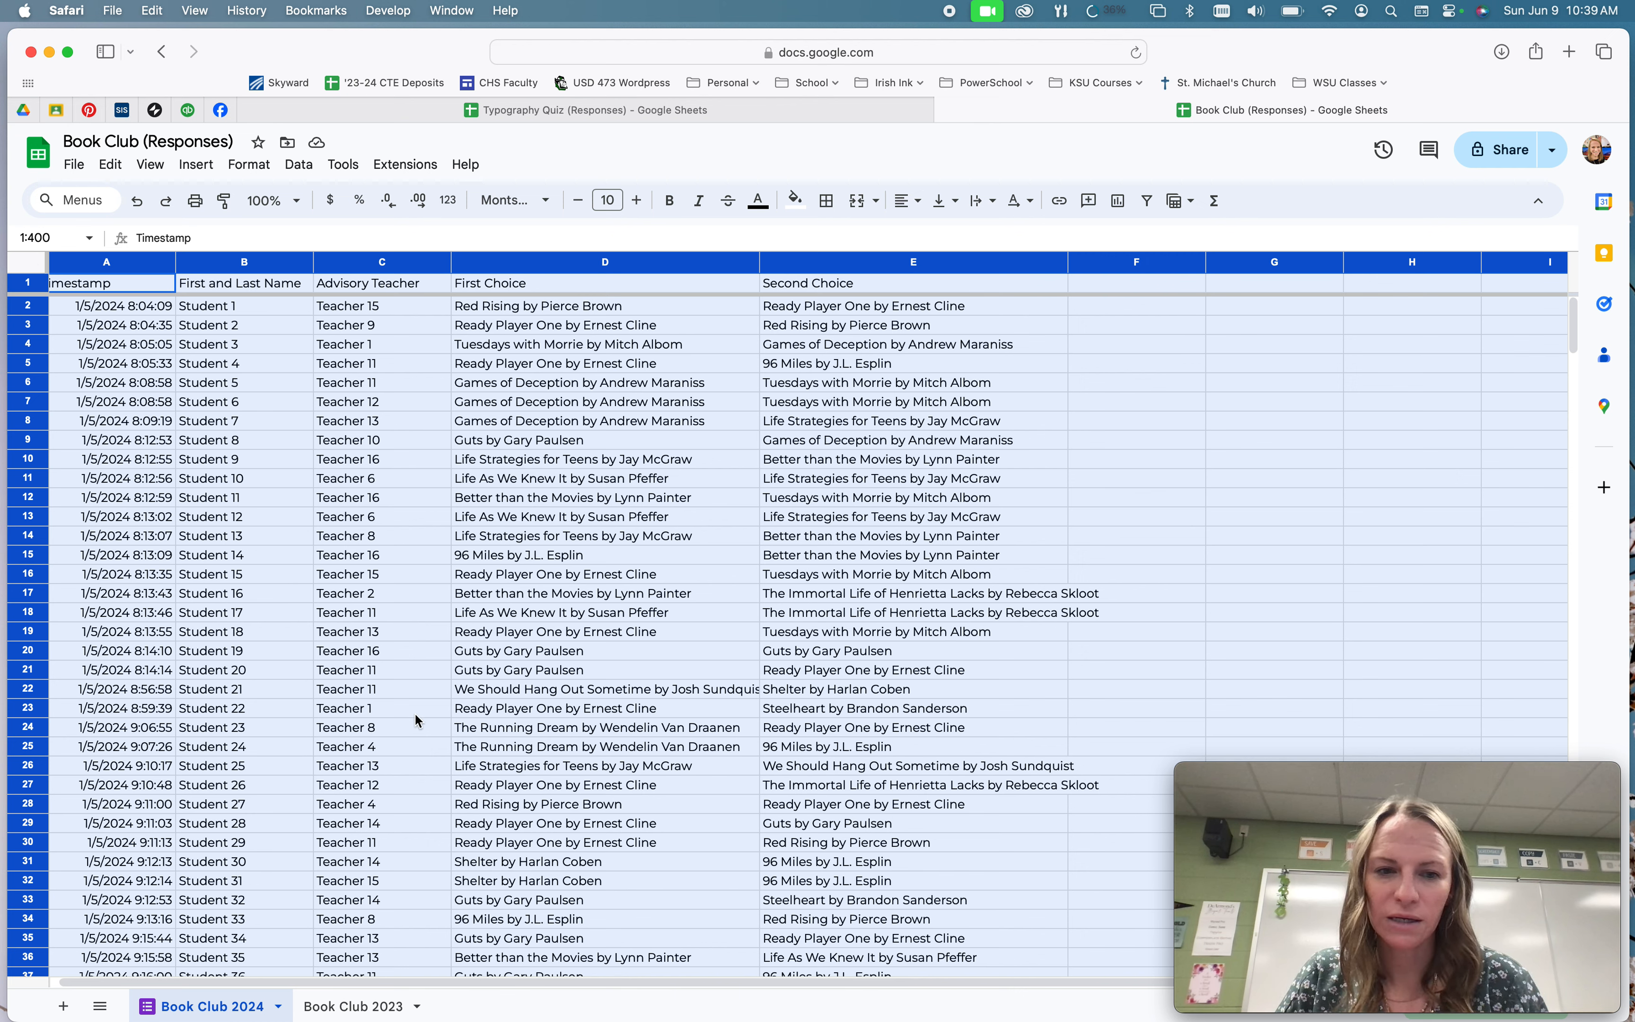
{"action": "left_click", "coordinate": [206, 168]}
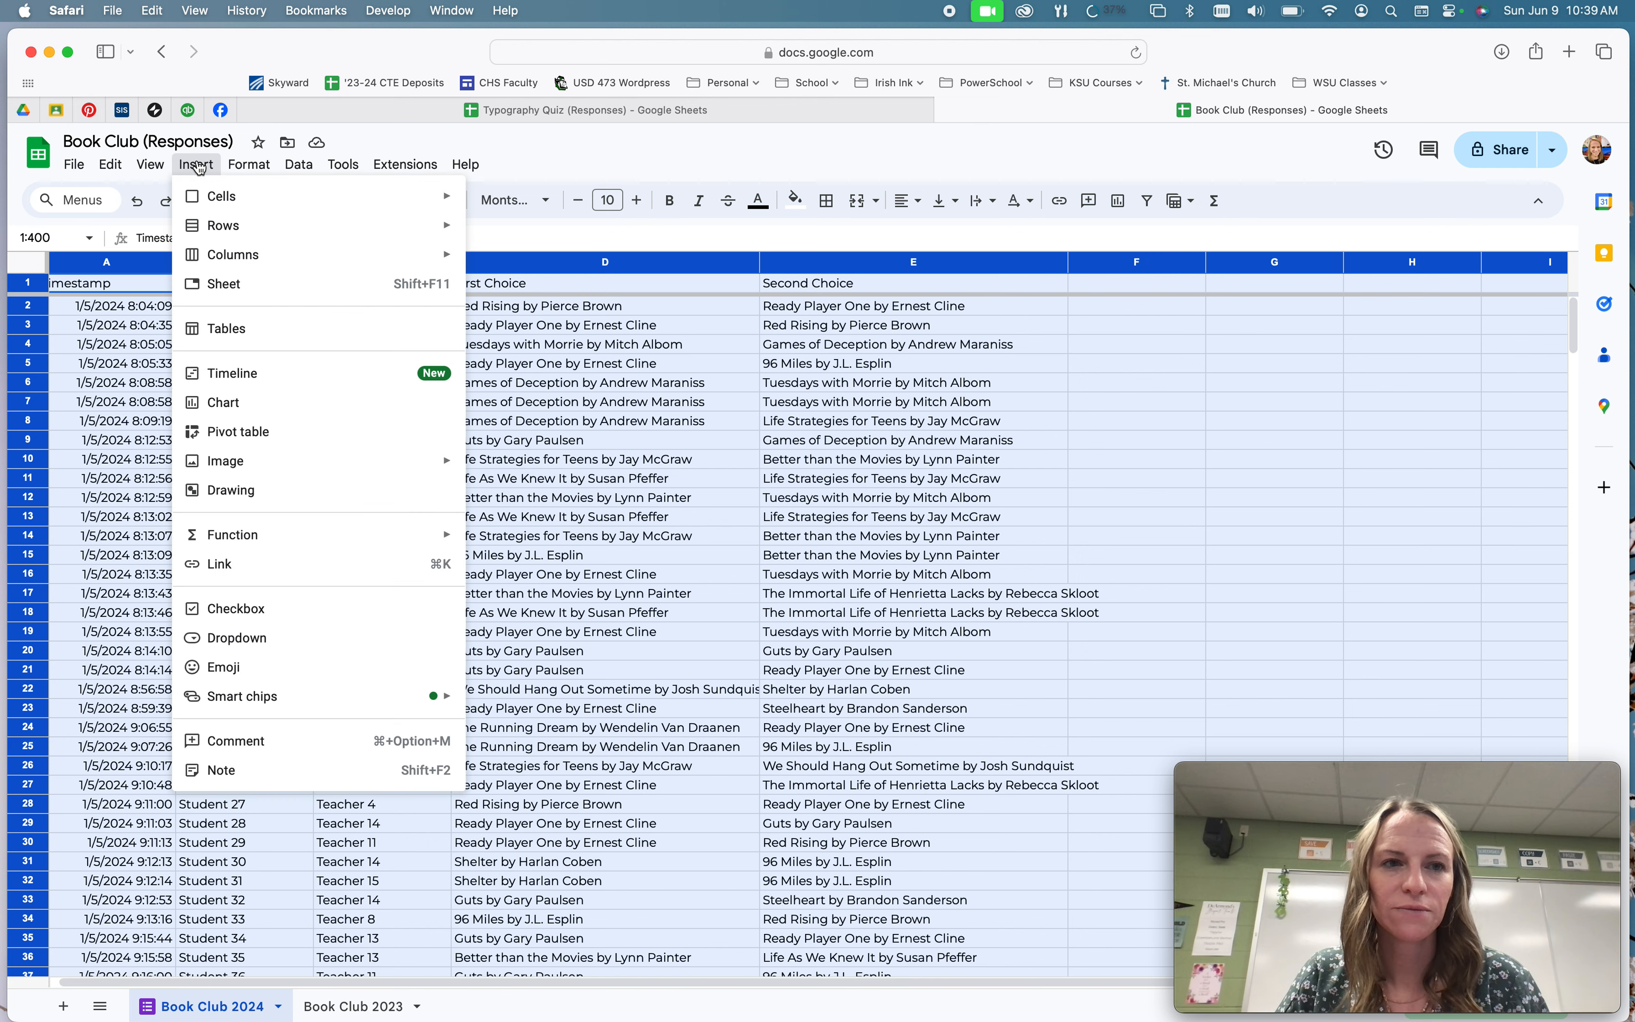
{"action": "left_click", "coordinate": [247, 436]}
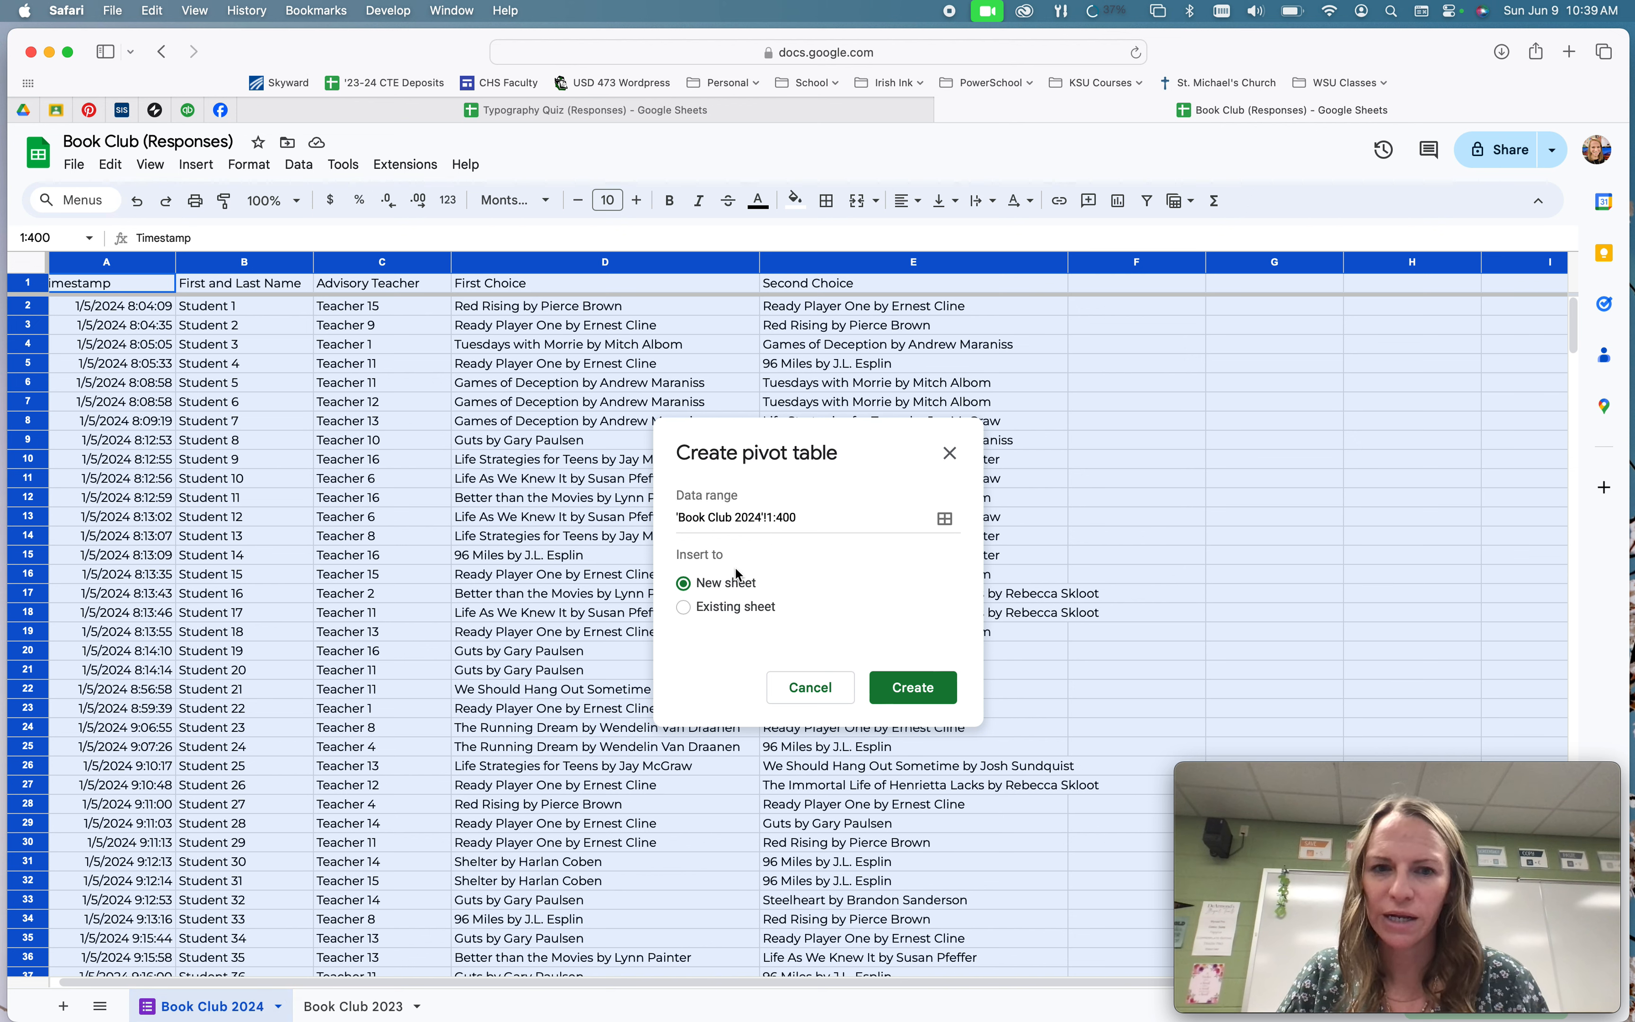
{"action": "left_click", "coordinate": [924, 692]}
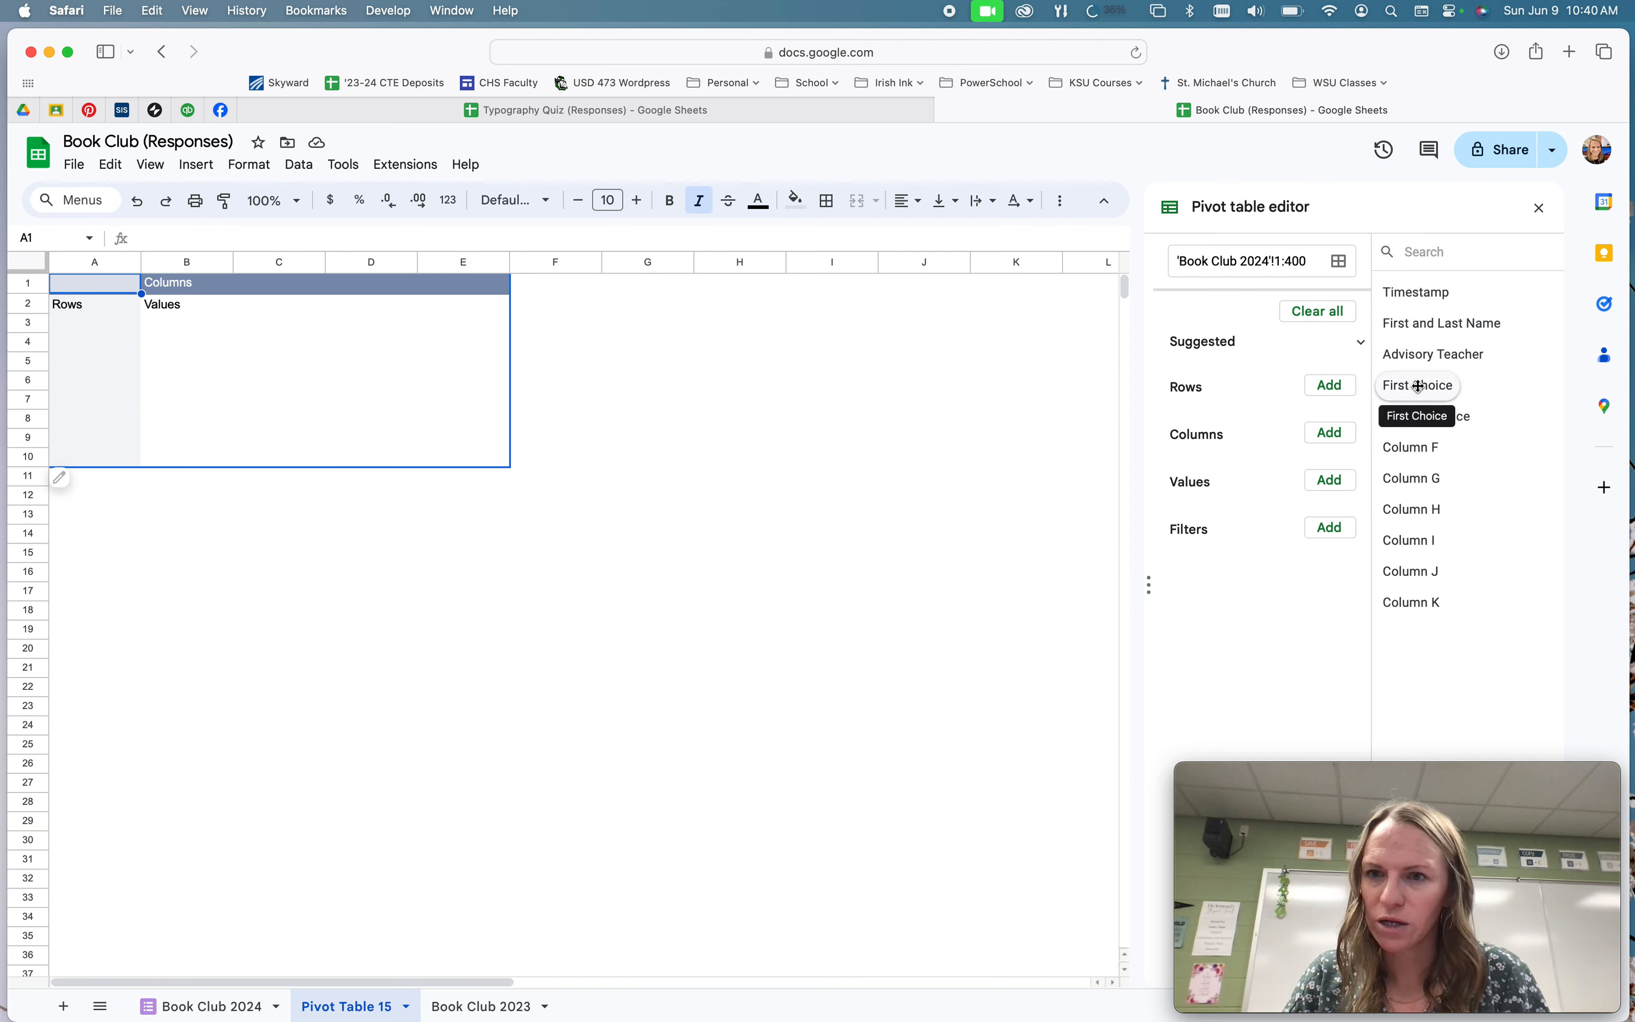
Add First Choice to the pivot table as both the counted value and the row grouping, and widen column A.
{"action": "left_click_drag", "start_coordinate": [1418, 386], "coordinate": [1222, 493]}
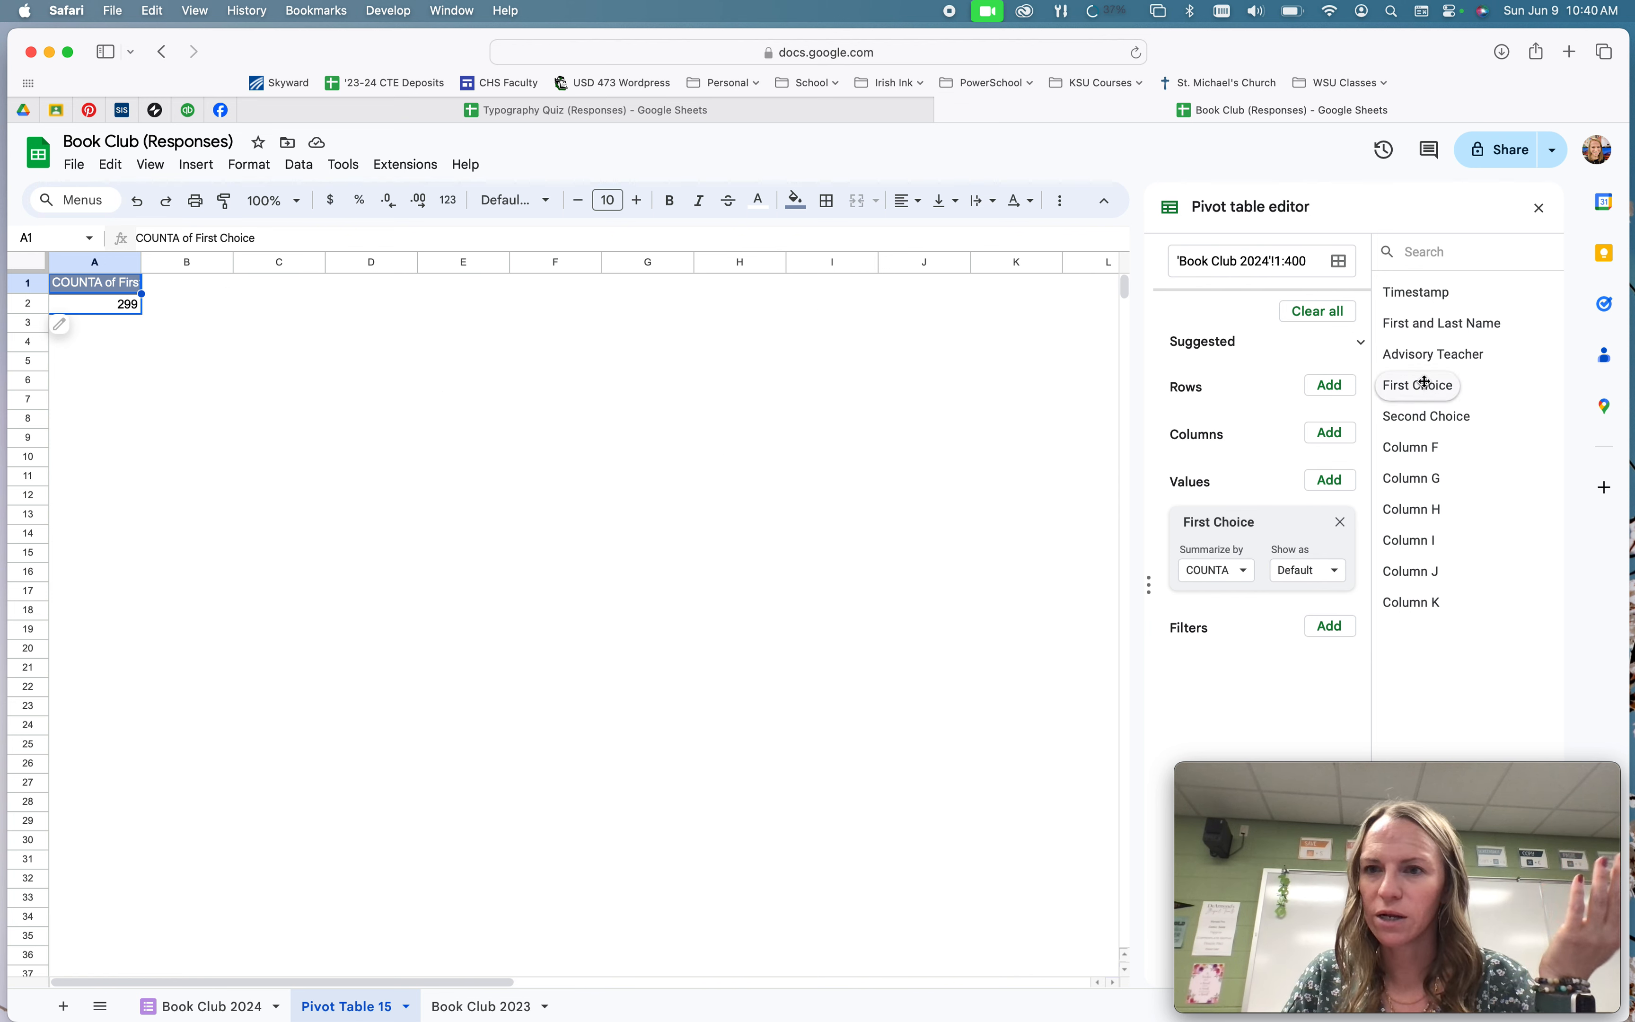
{"action": "left_click_drag", "start_coordinate": [1386, 383], "coordinate": [1241, 398]}
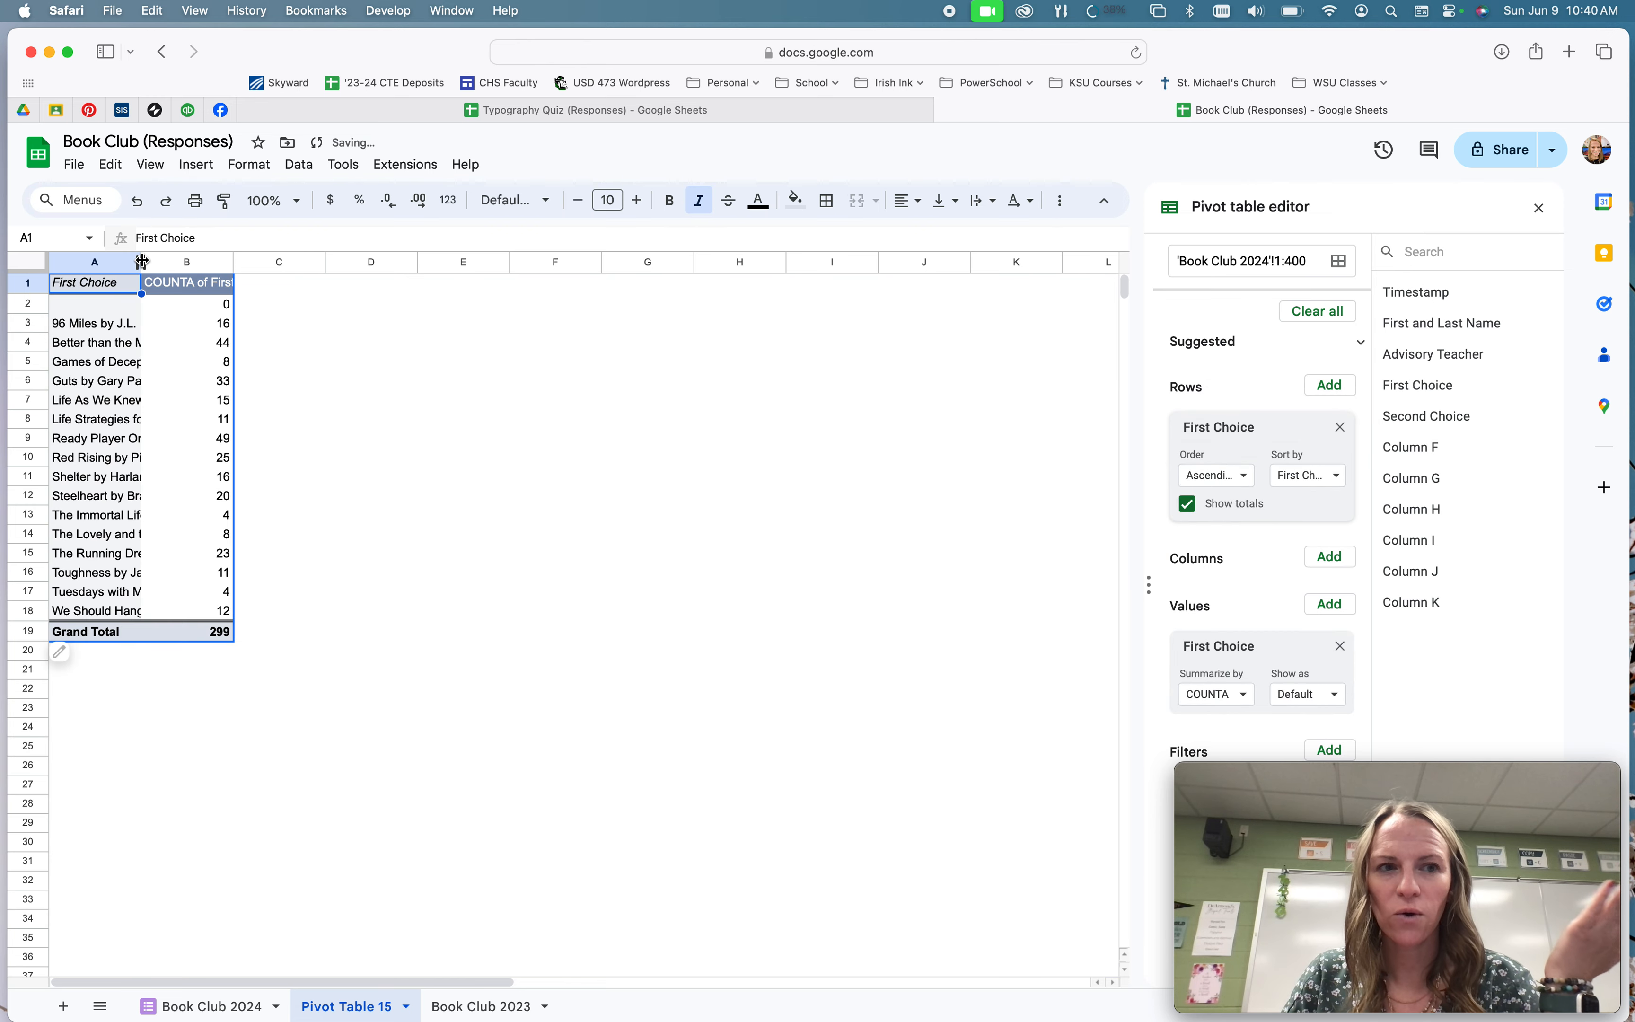
{"action": "left_click_drag", "start_coordinate": [141, 262], "coordinate": [275, 263]}
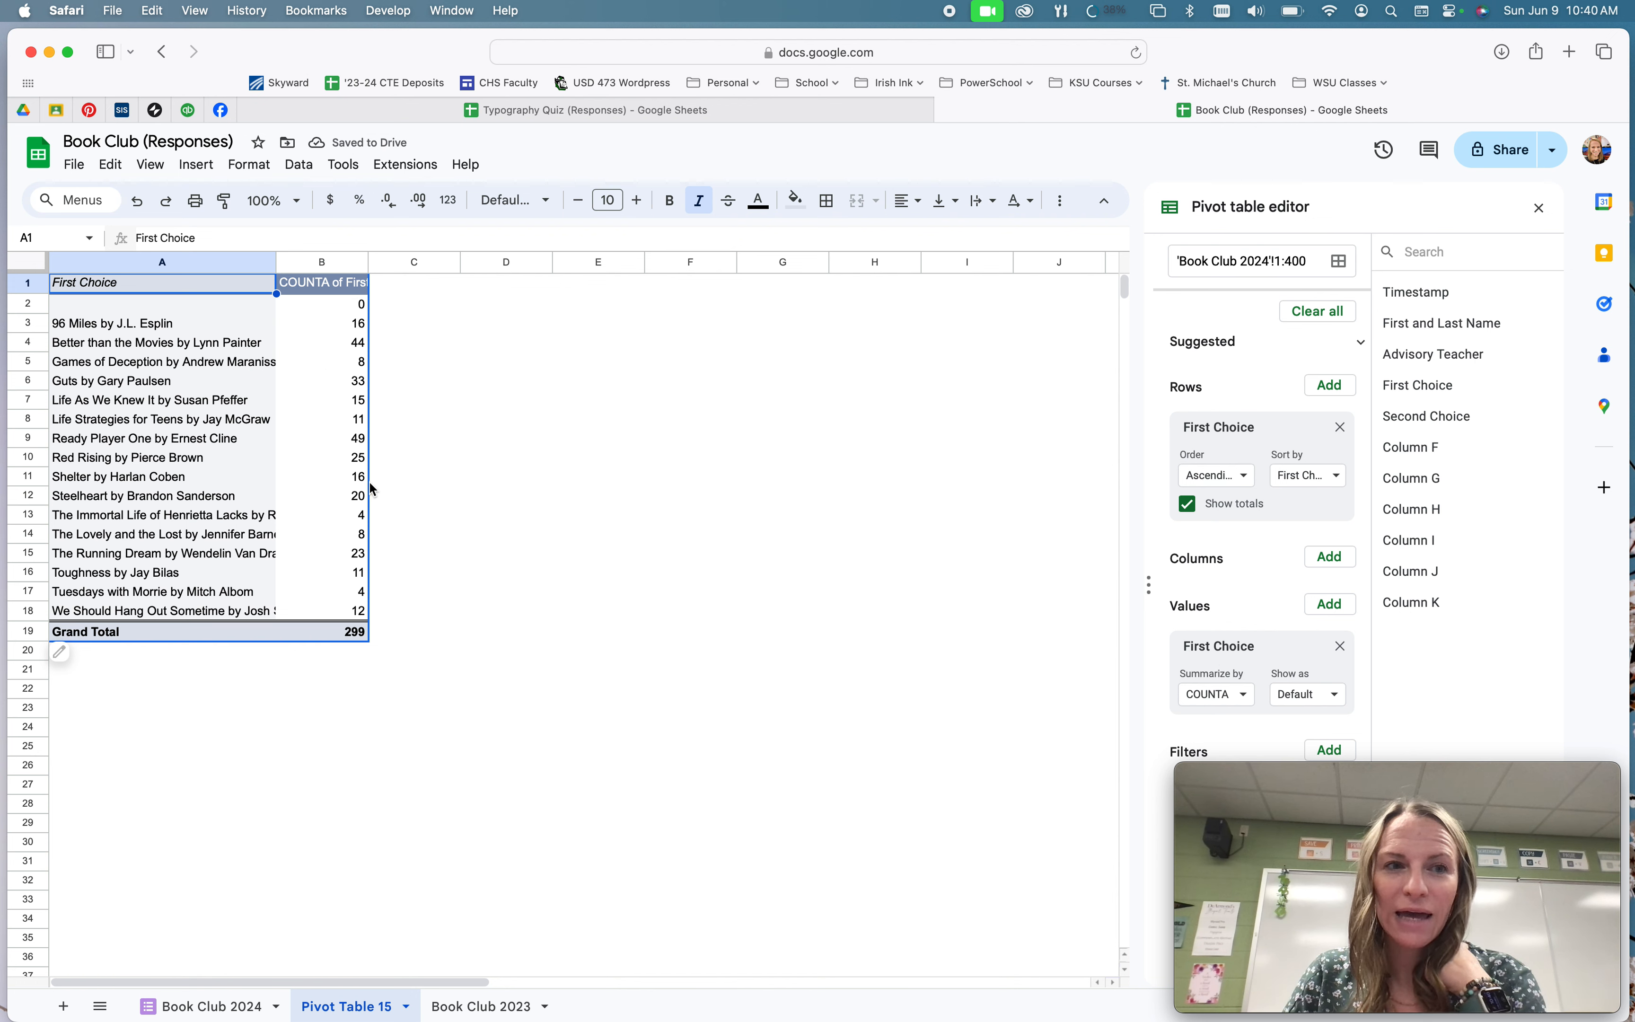
{"action": "left_click", "coordinate": [339, 330]}
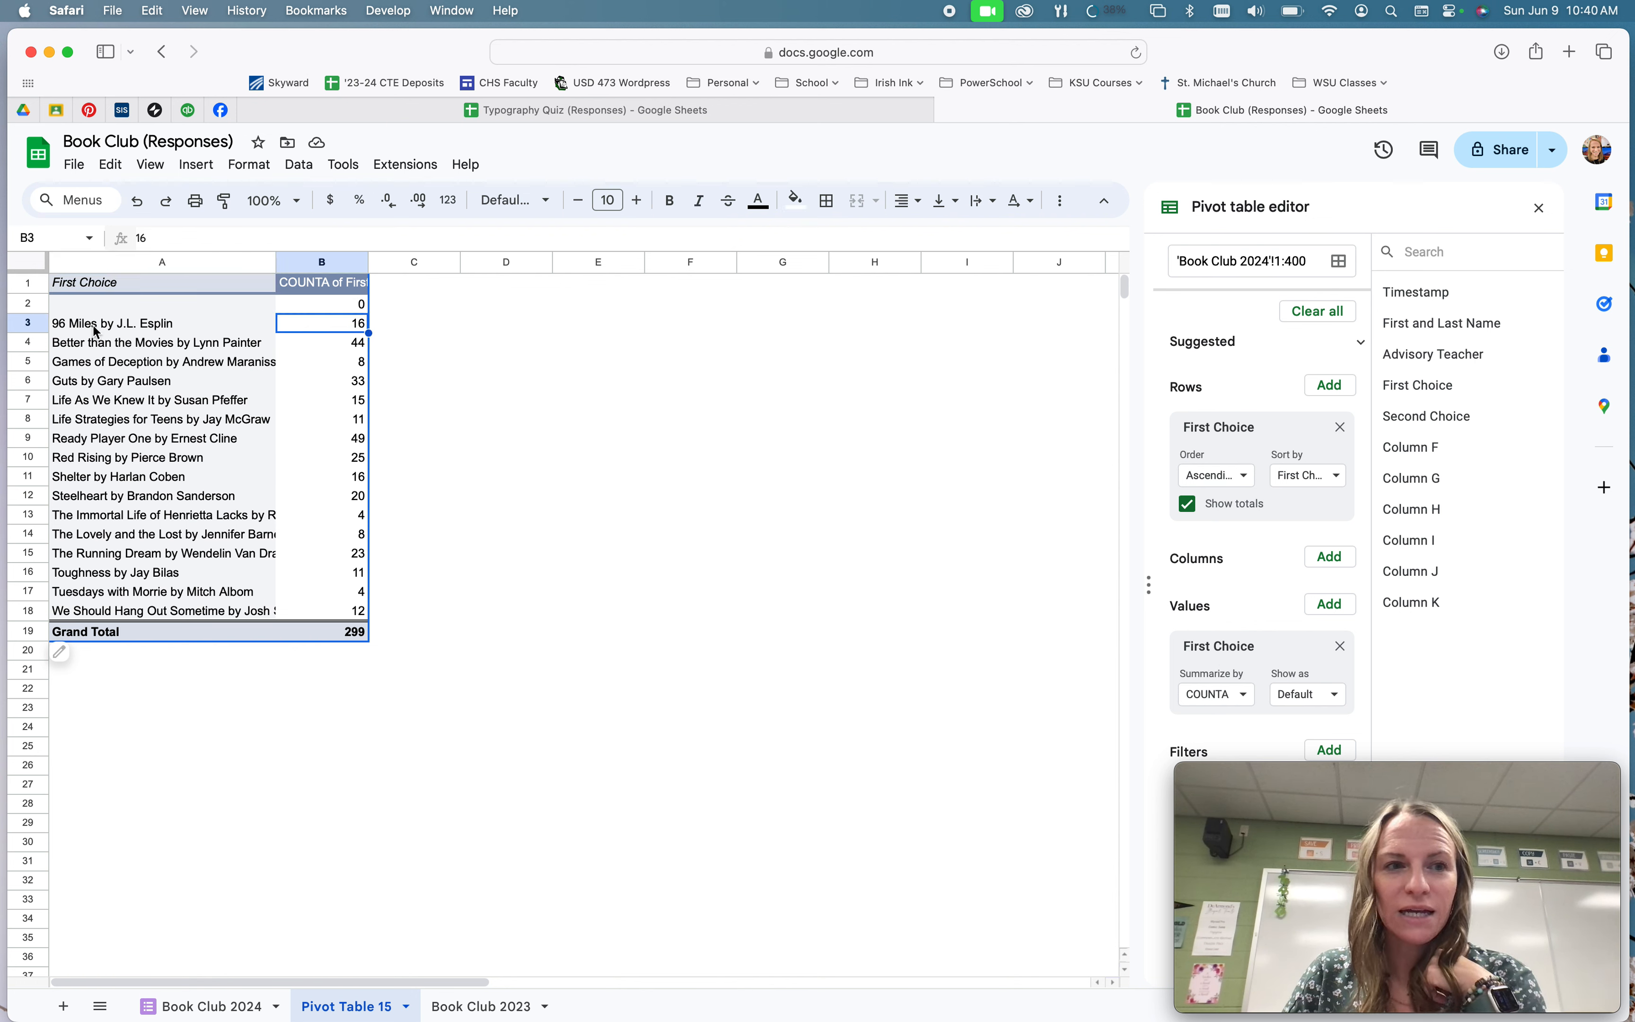
{"action": "left_click", "coordinate": [122, 331]}
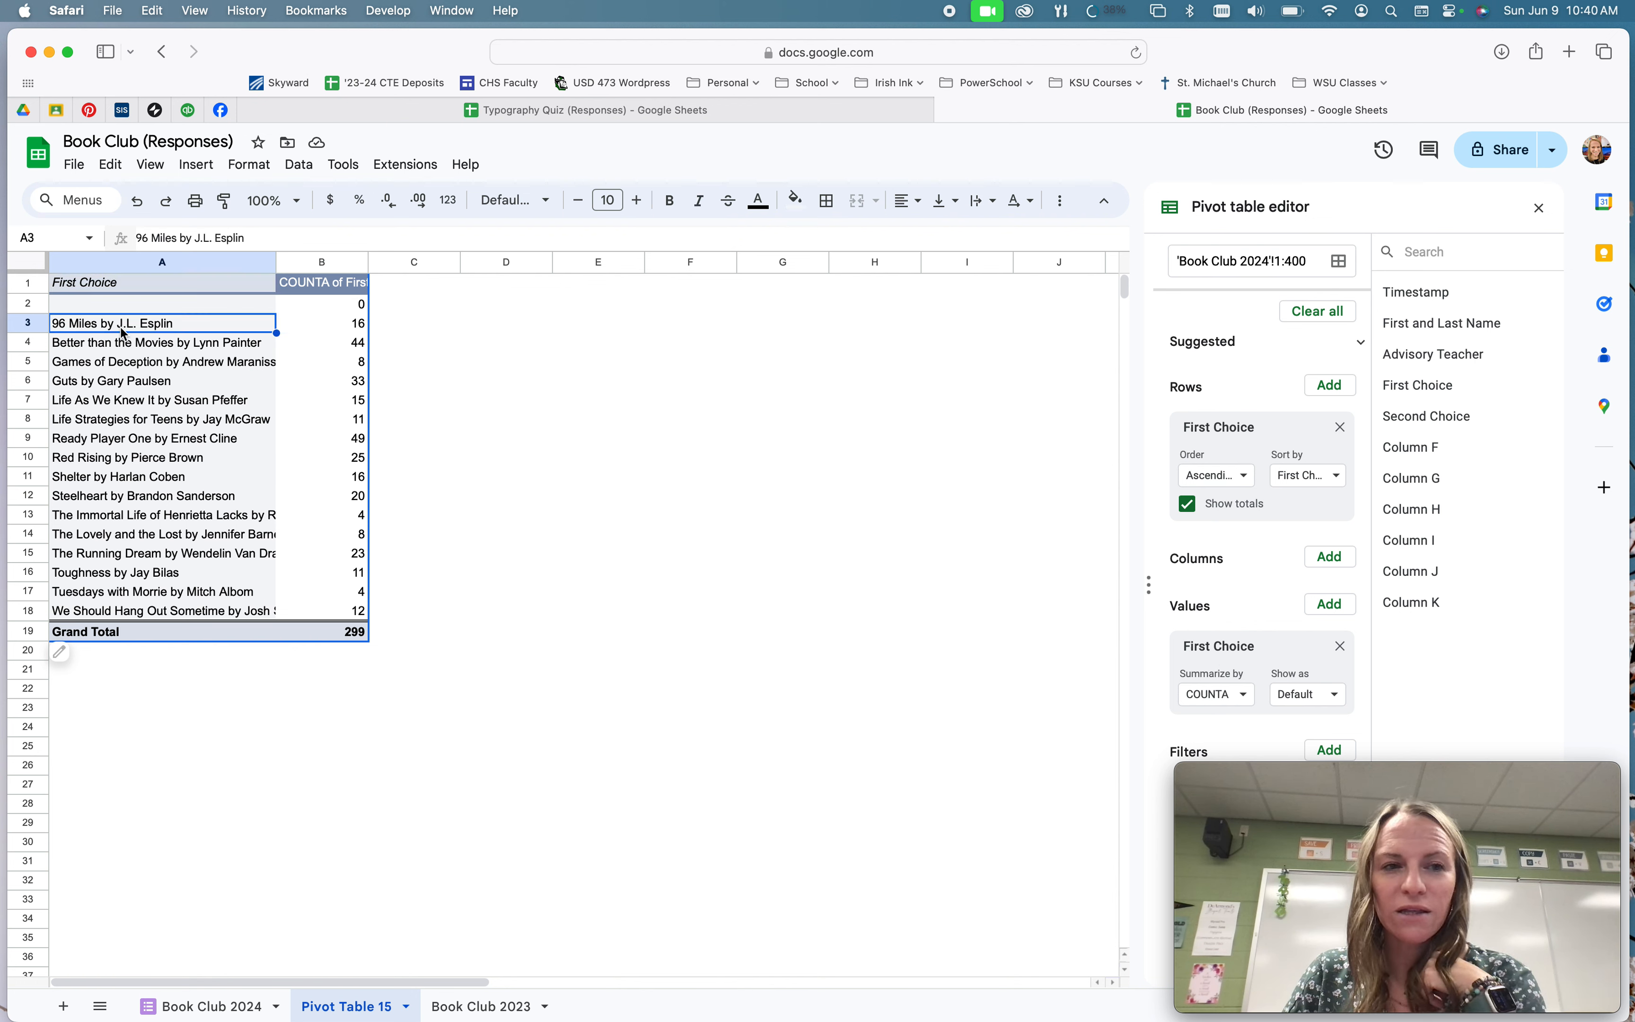
{"action": "left_click", "coordinate": [163, 348]}
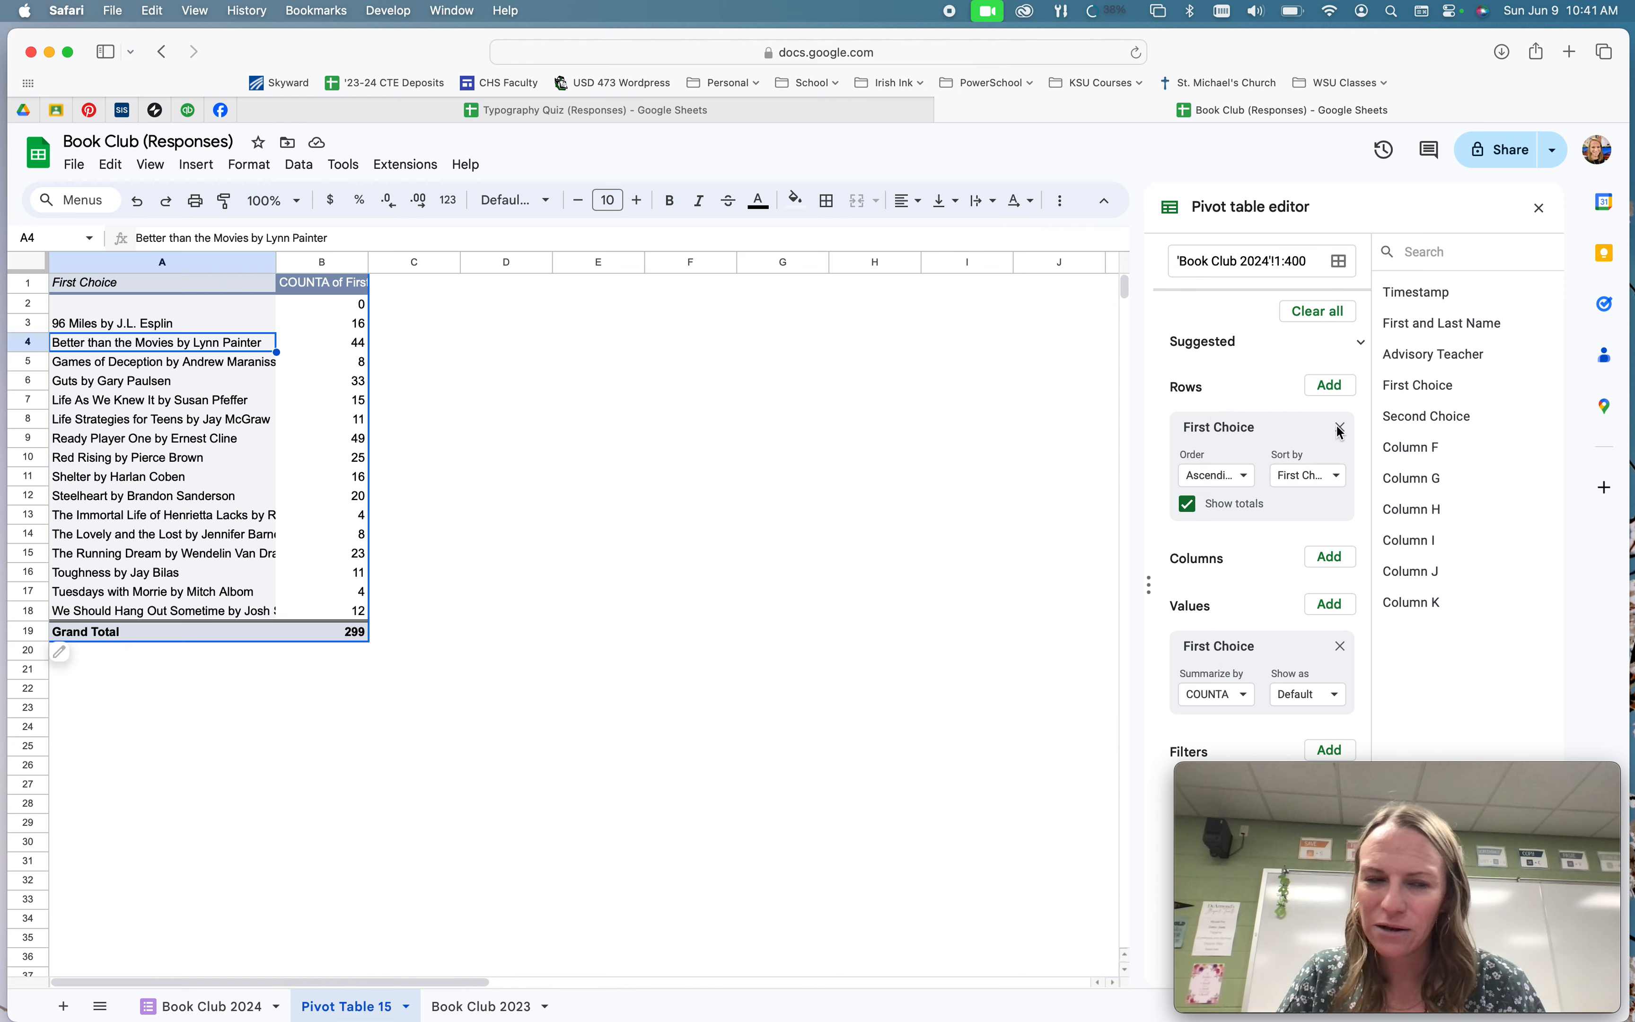
Try First Choice as the pivot table's column grouping, look over the horizontal layout, and return the field to rows.
{"action": "left_click_drag", "start_coordinate": [1219, 426], "coordinate": [1214, 480]}
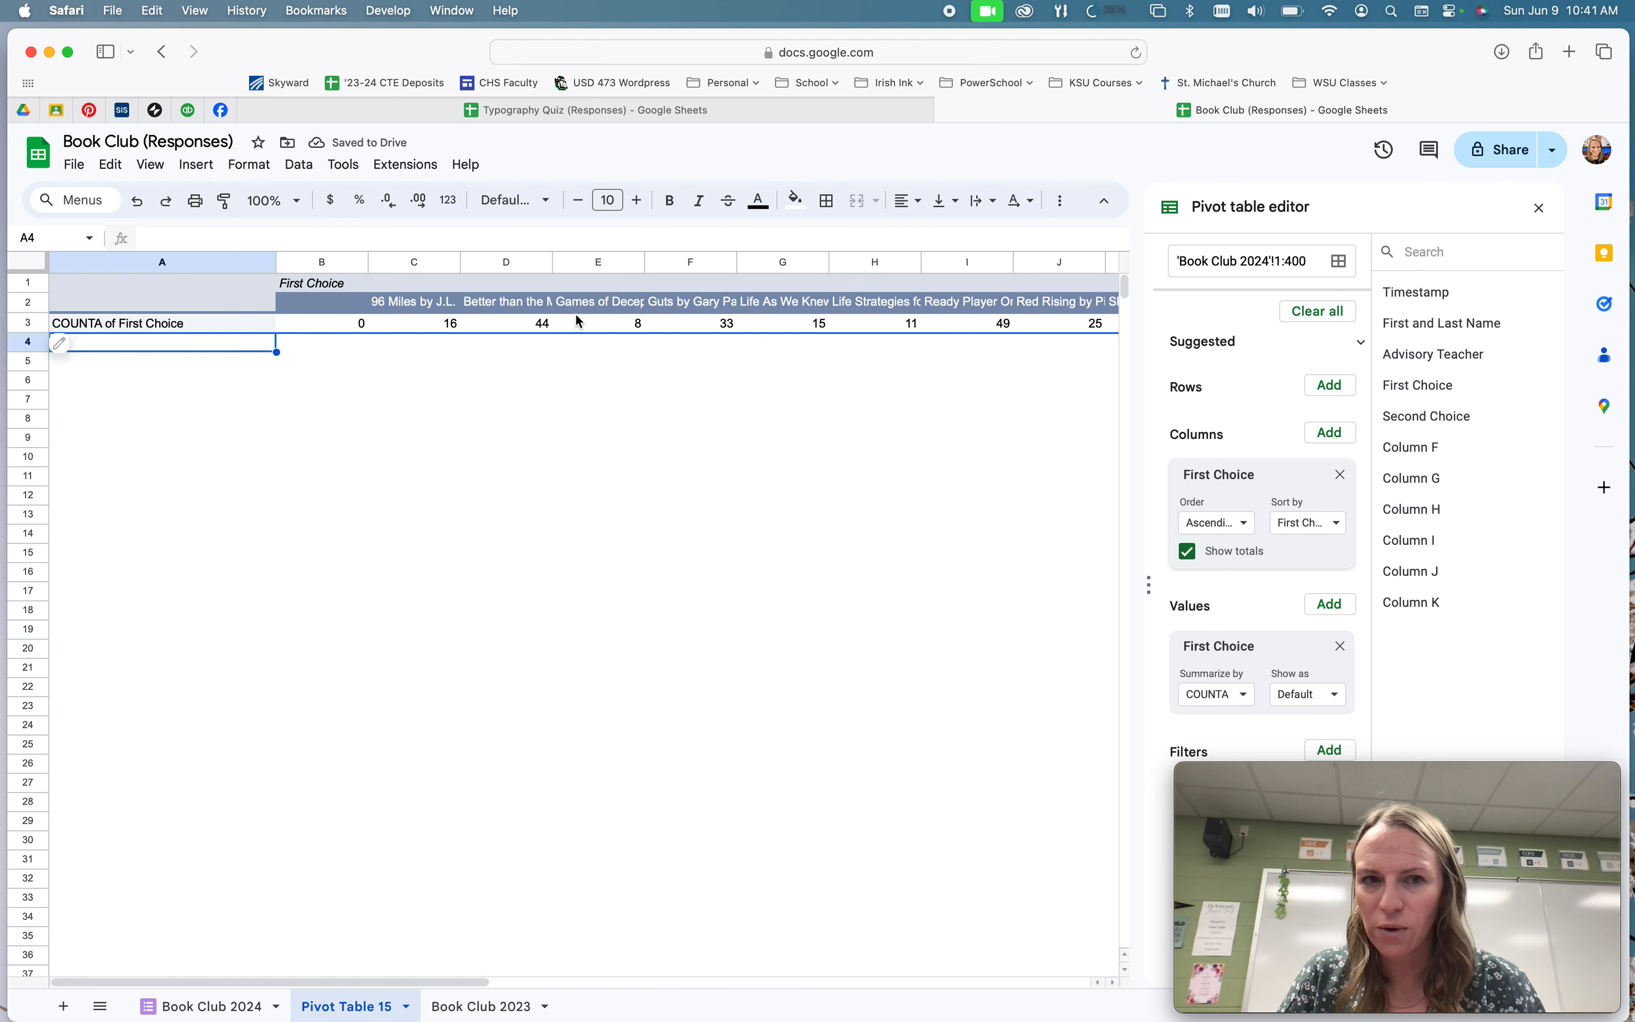
{"action": "scroll", "coordinate": [948, 332], "scroll_direction": "right", "scroll_amount": 10}
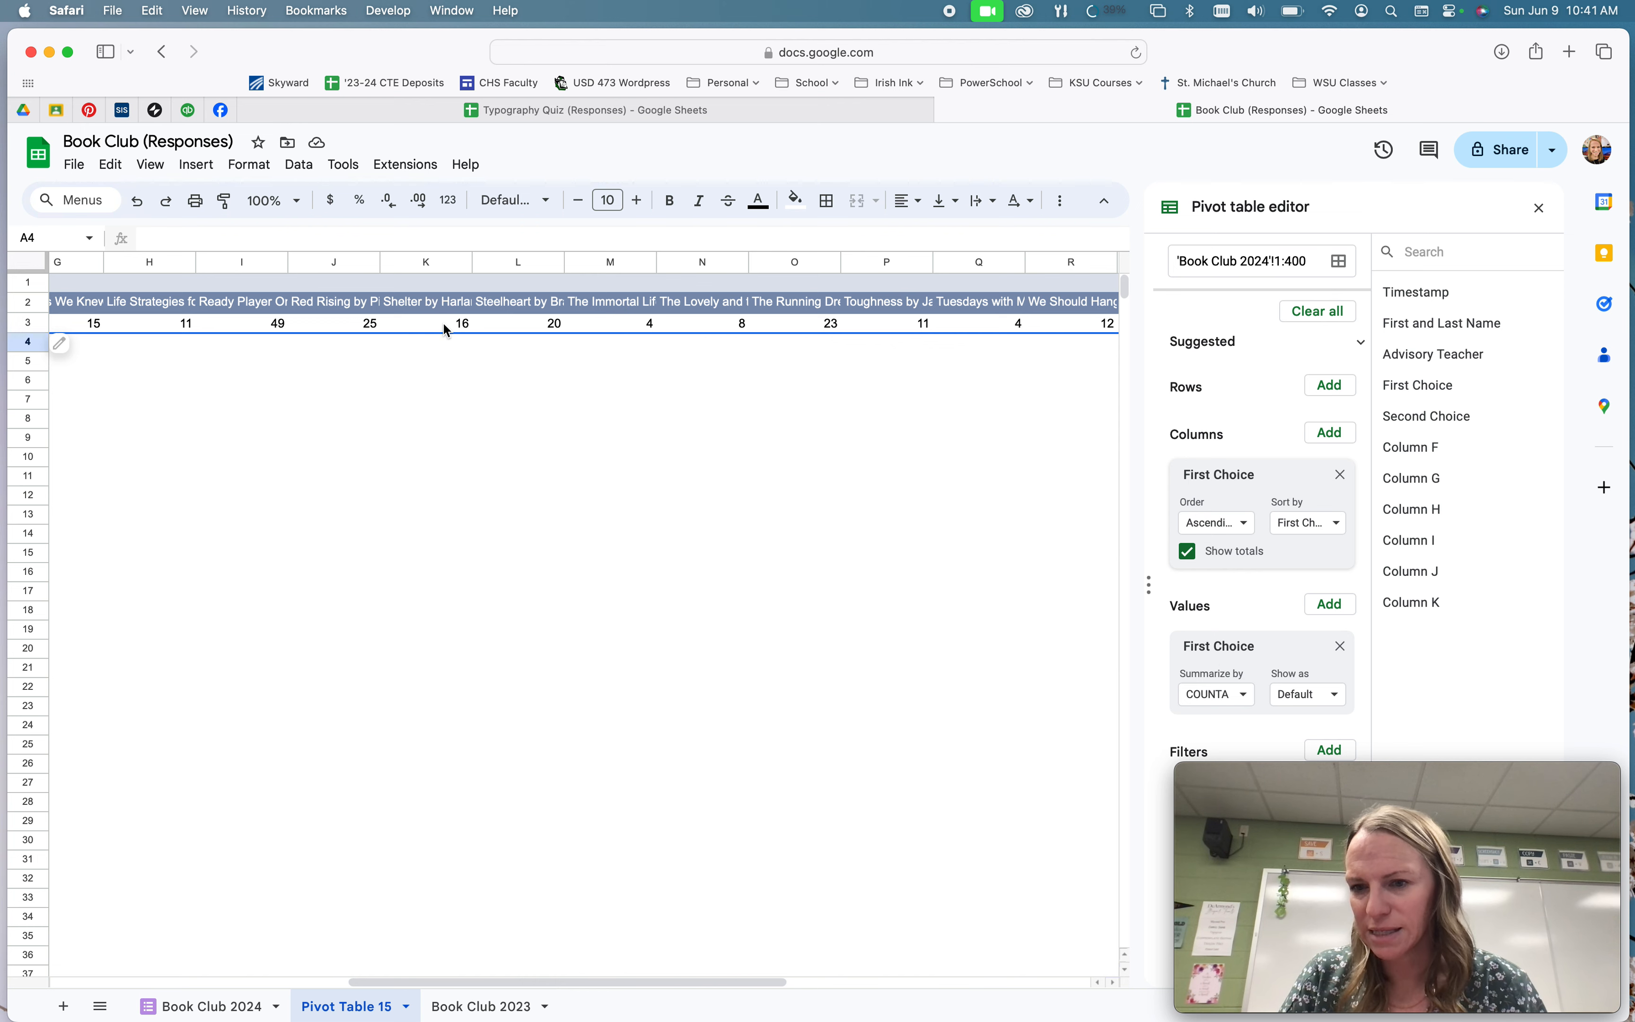
{"action": "scroll", "coordinate": [469, 330], "scroll_direction": "left", "scroll_amount": 10}
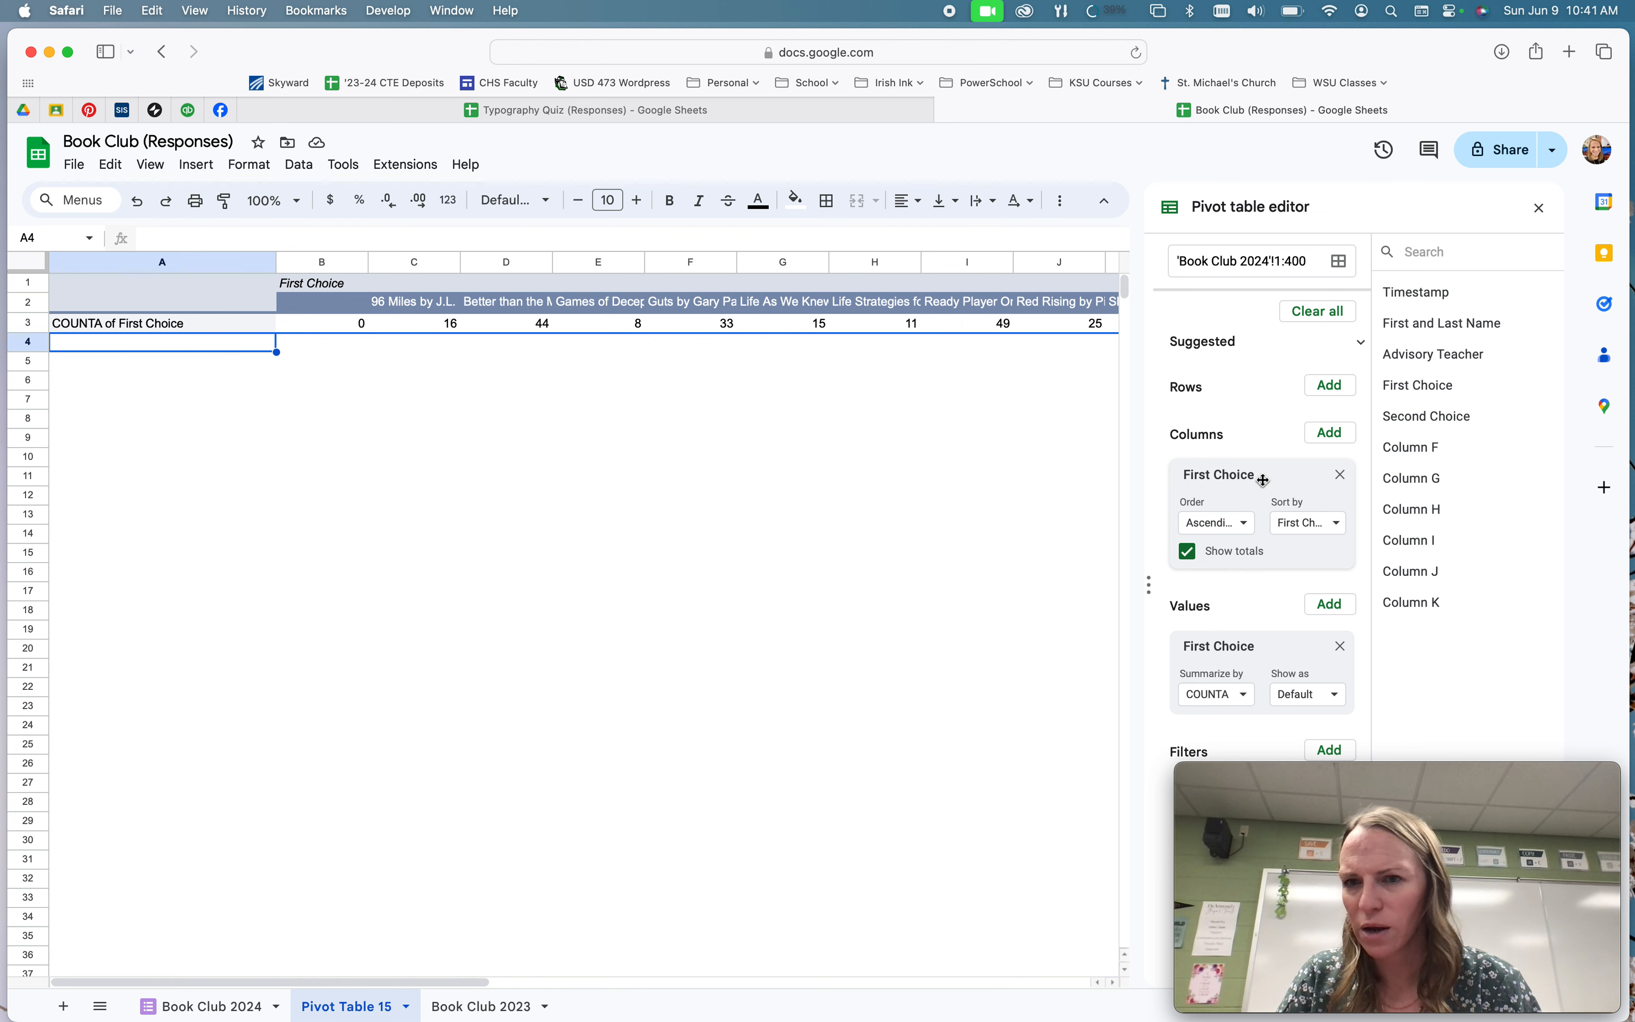
{"action": "left_click_drag", "start_coordinate": [1263, 480], "coordinate": [1253, 421]}
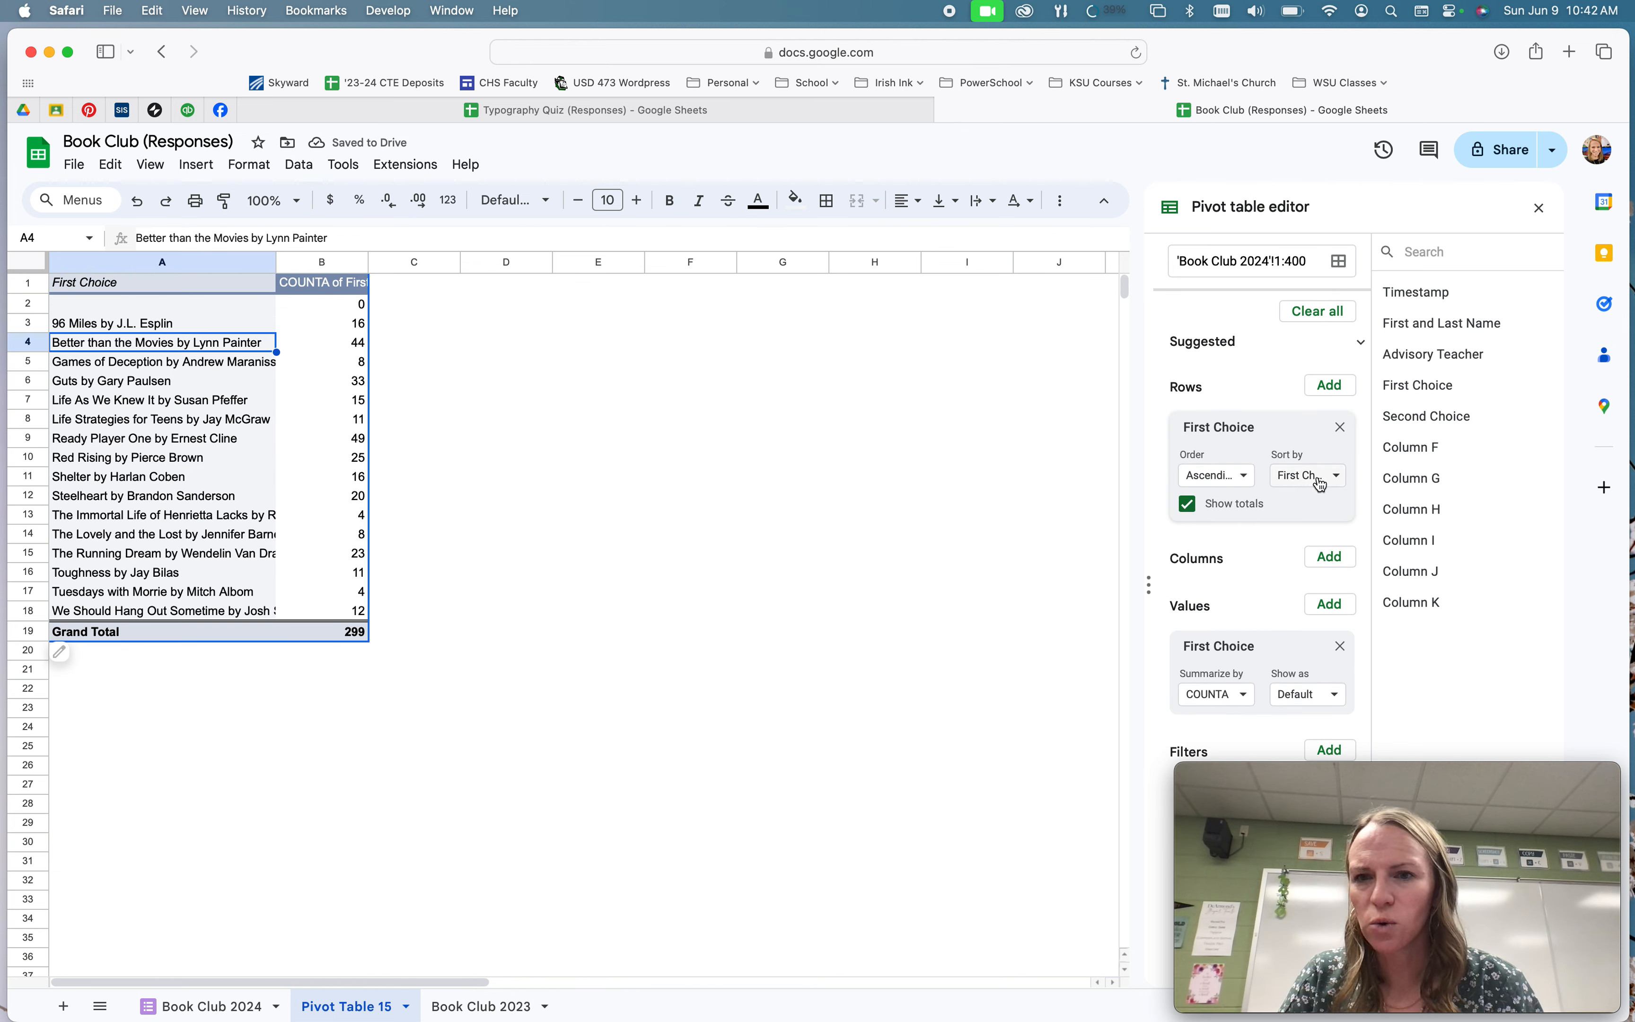
{"action": "left_click", "coordinate": [1225, 478]}
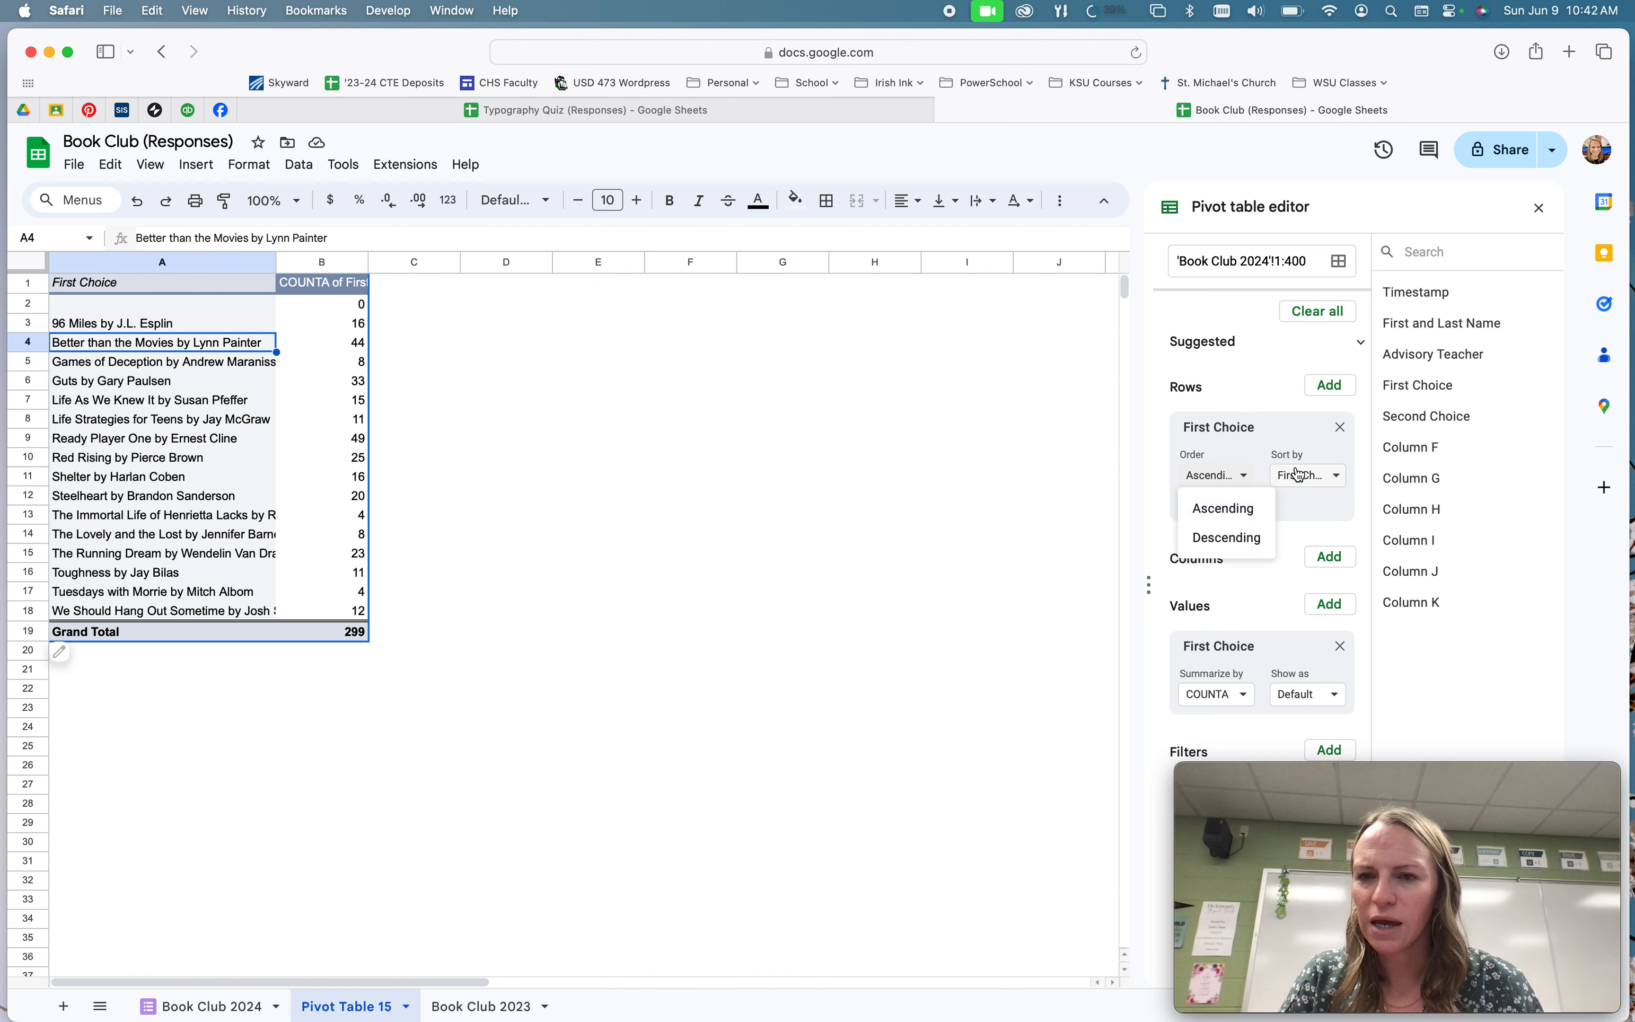
{"action": "left_click", "coordinate": [1314, 477]}
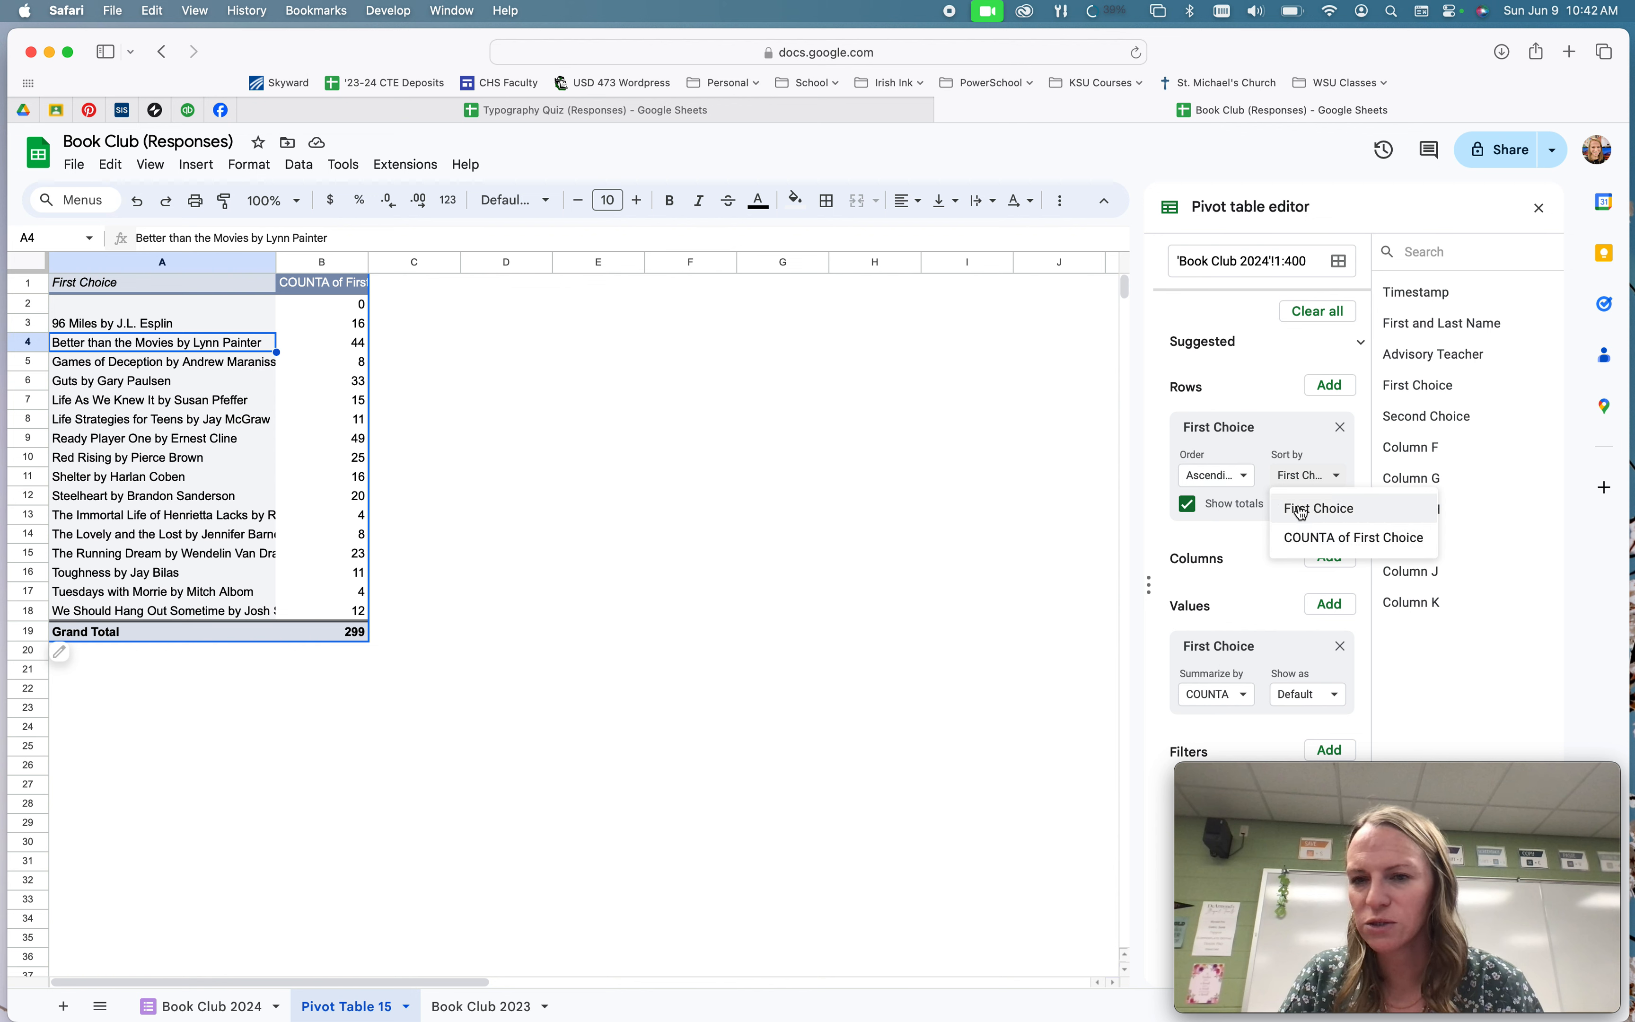
{"action": "left_click", "coordinate": [1261, 442]}
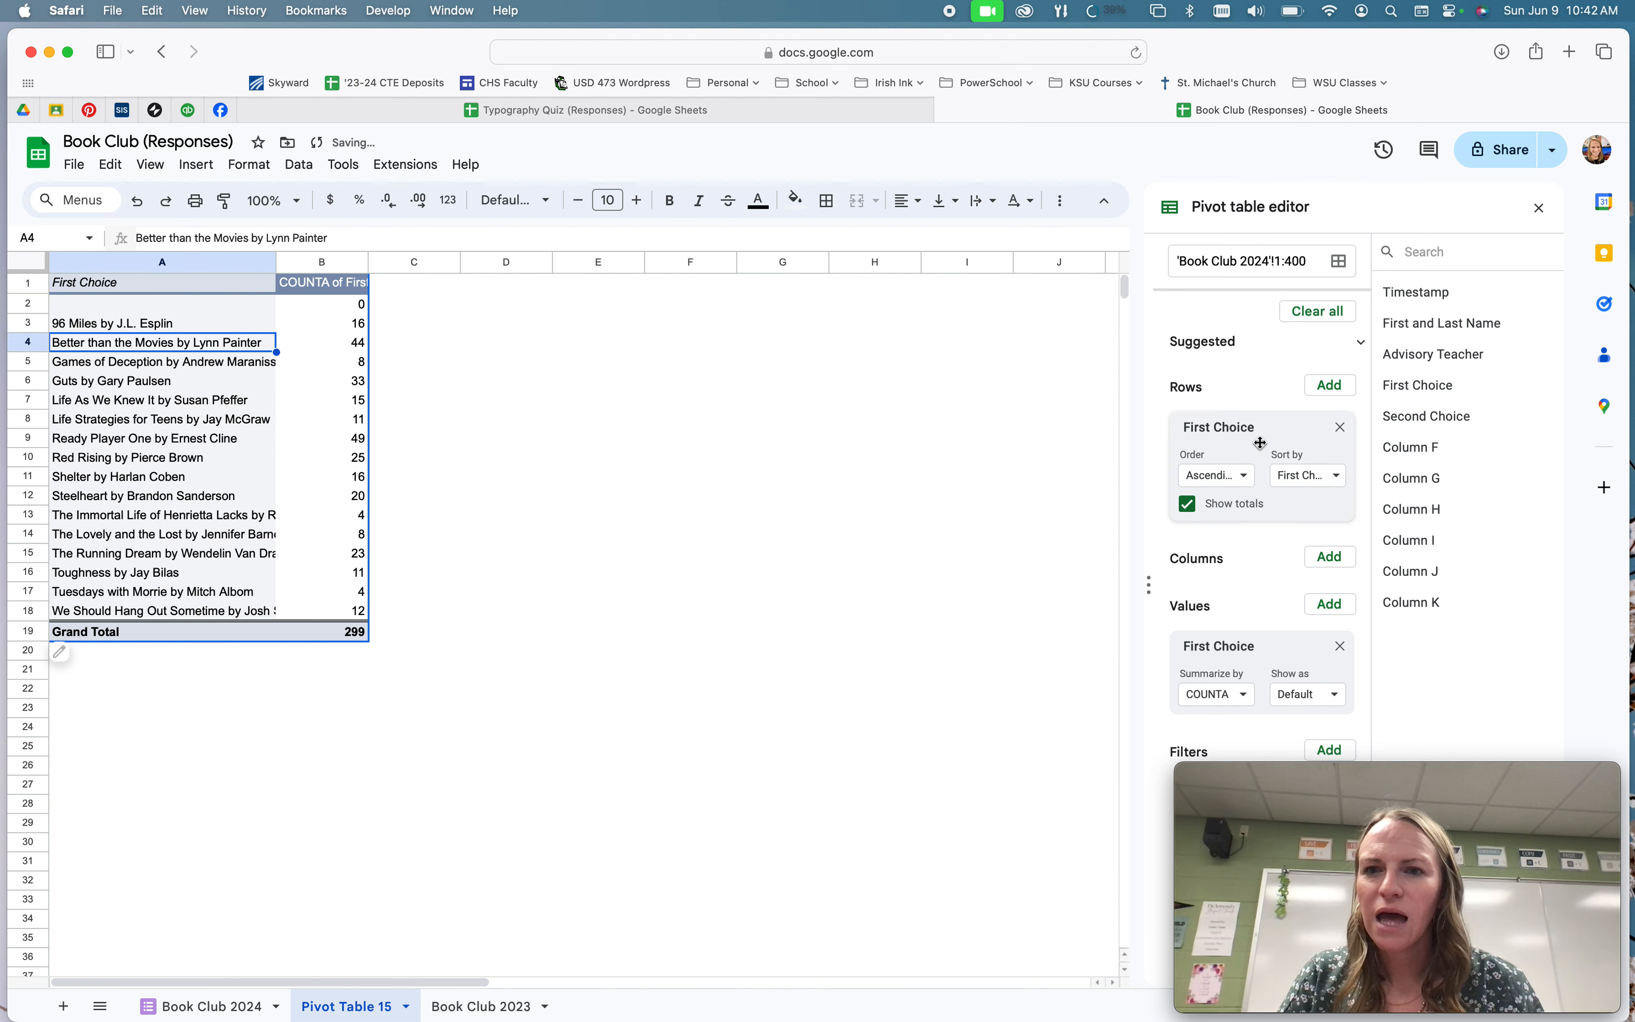
Add a First Choice filter to the pivot table that excludes blank entries.
{"action": "left_click", "coordinate": [81, 306]}
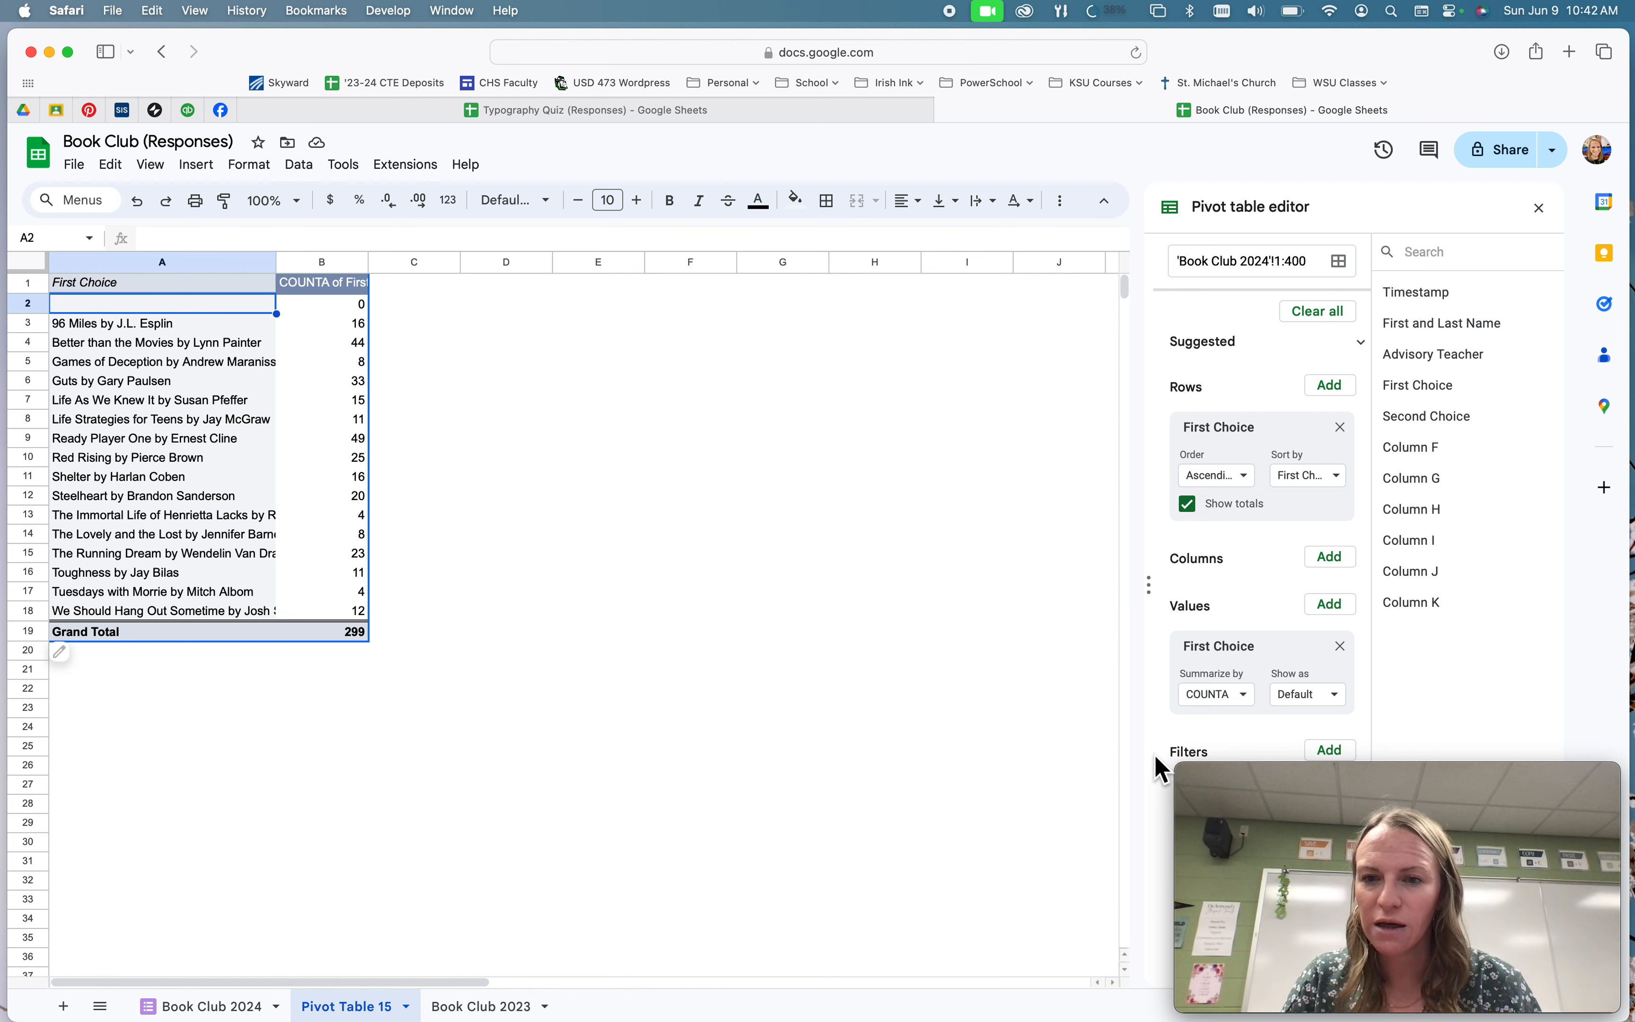
{"action": "left_click_drag", "start_coordinate": [1462, 773], "coordinate": [939, 761]}
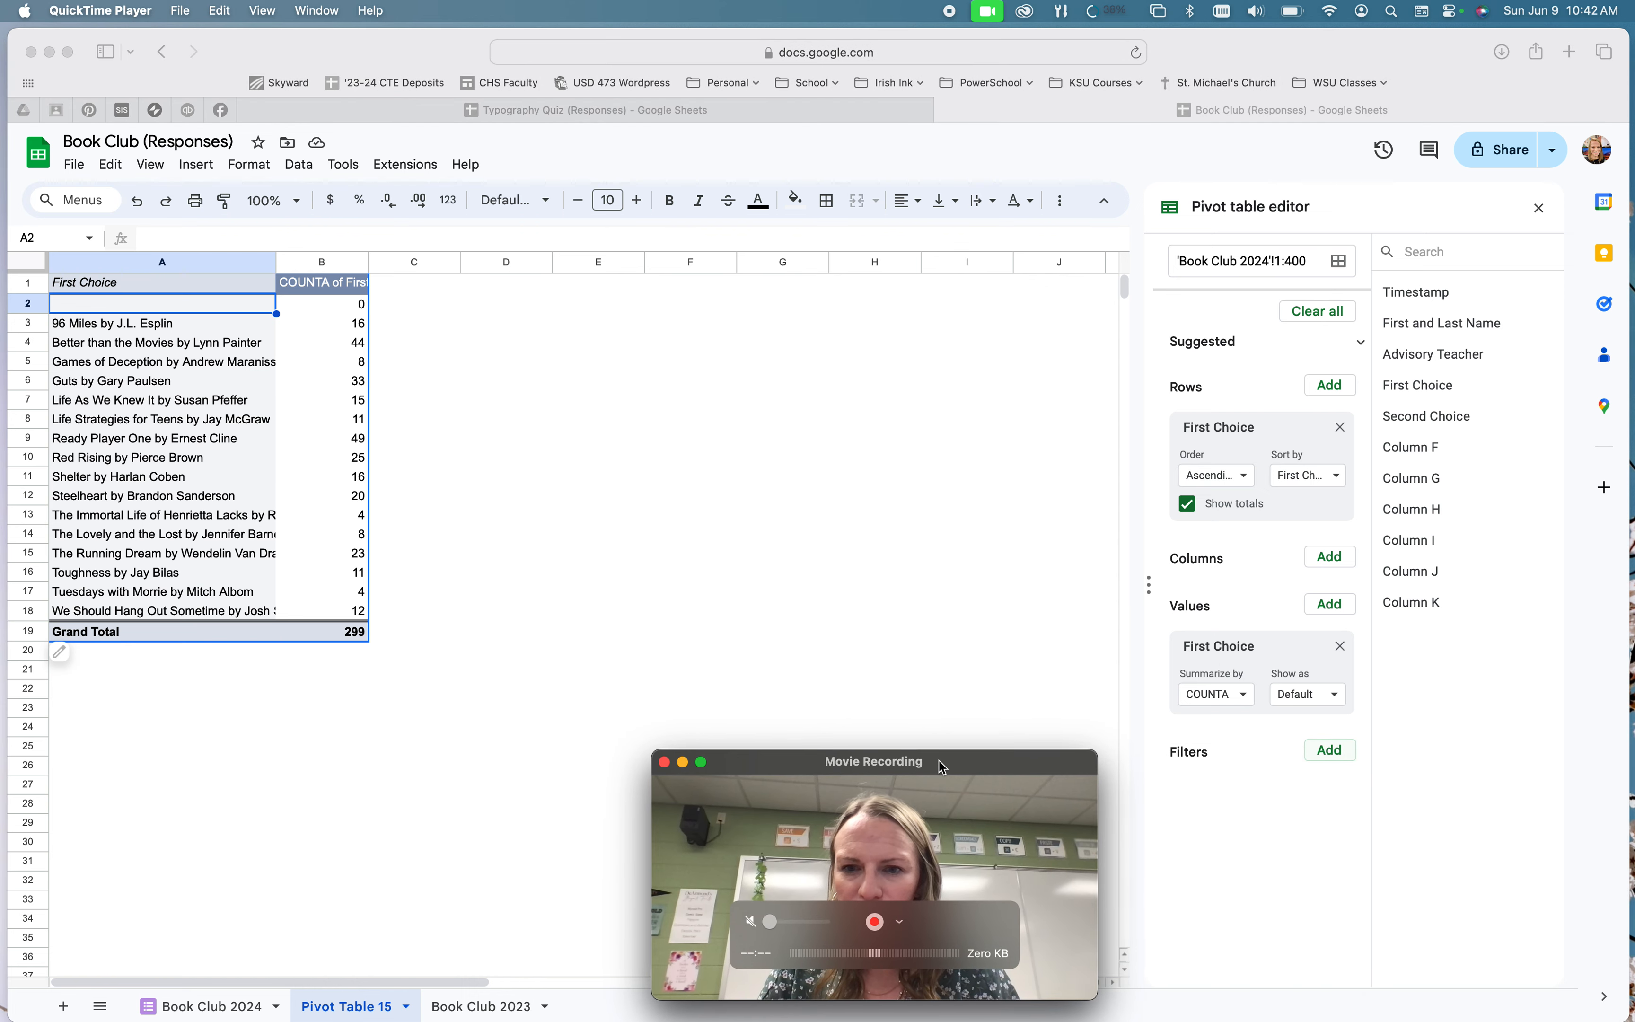
{"action": "left_click", "coordinate": [1328, 750]}
{"action": "left_click", "coordinate": [1337, 751]}
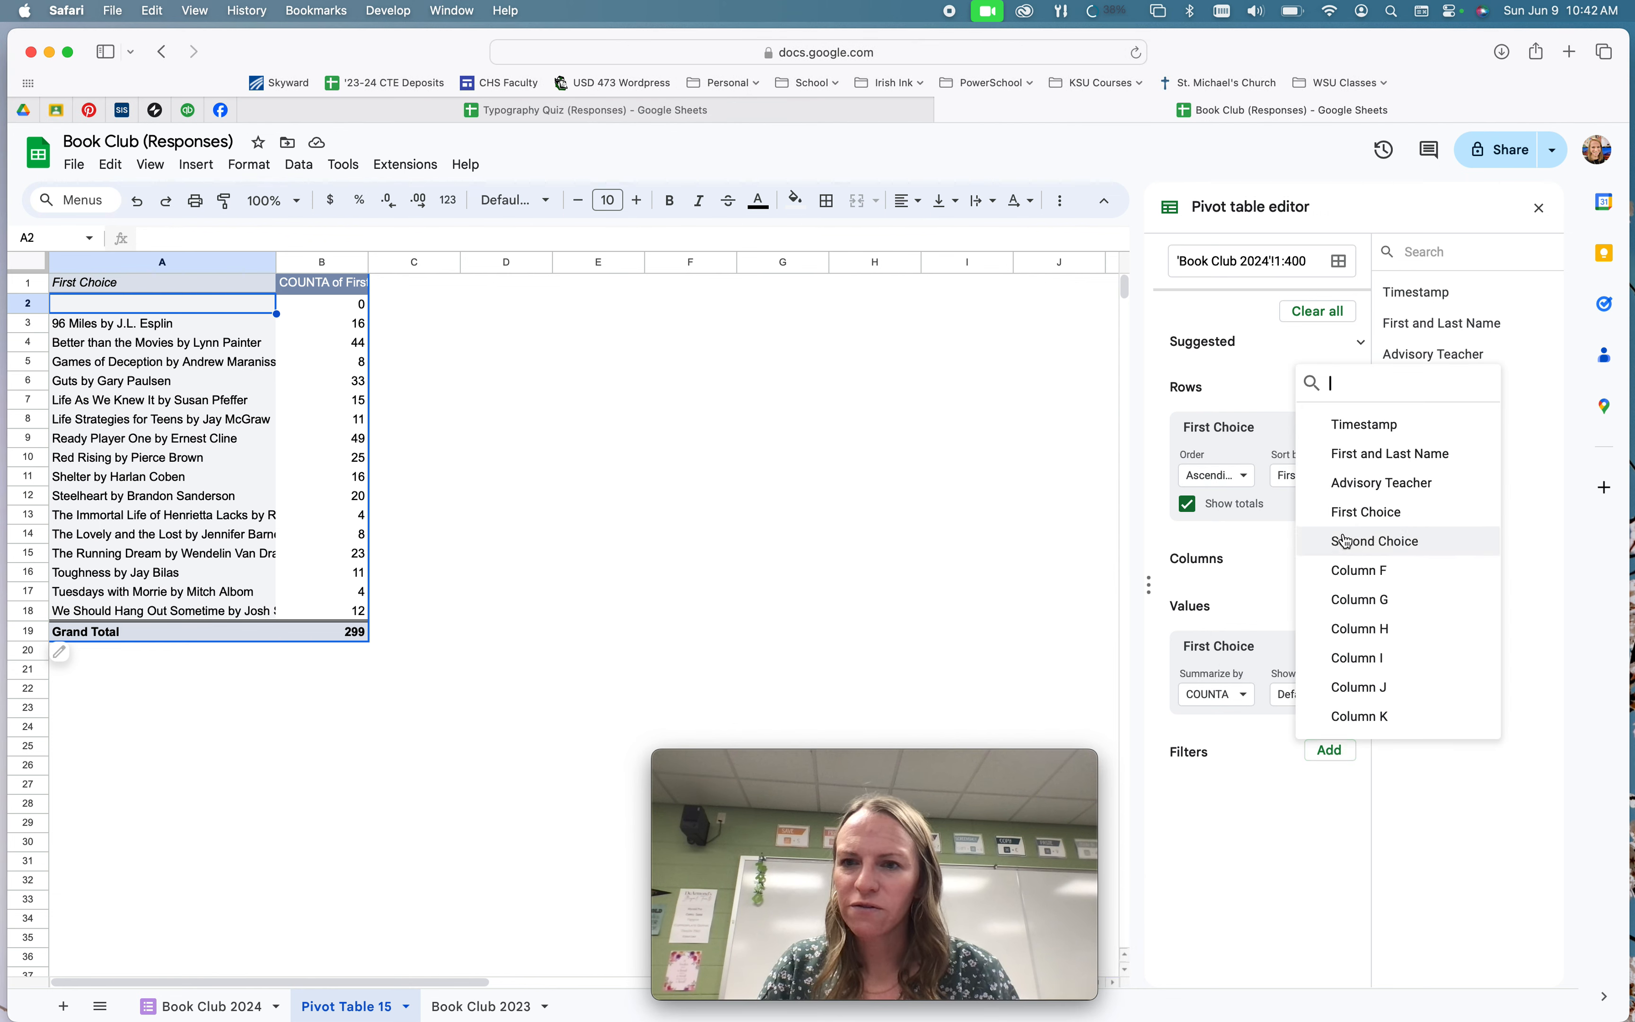
{"action": "left_click", "coordinate": [1379, 515]}
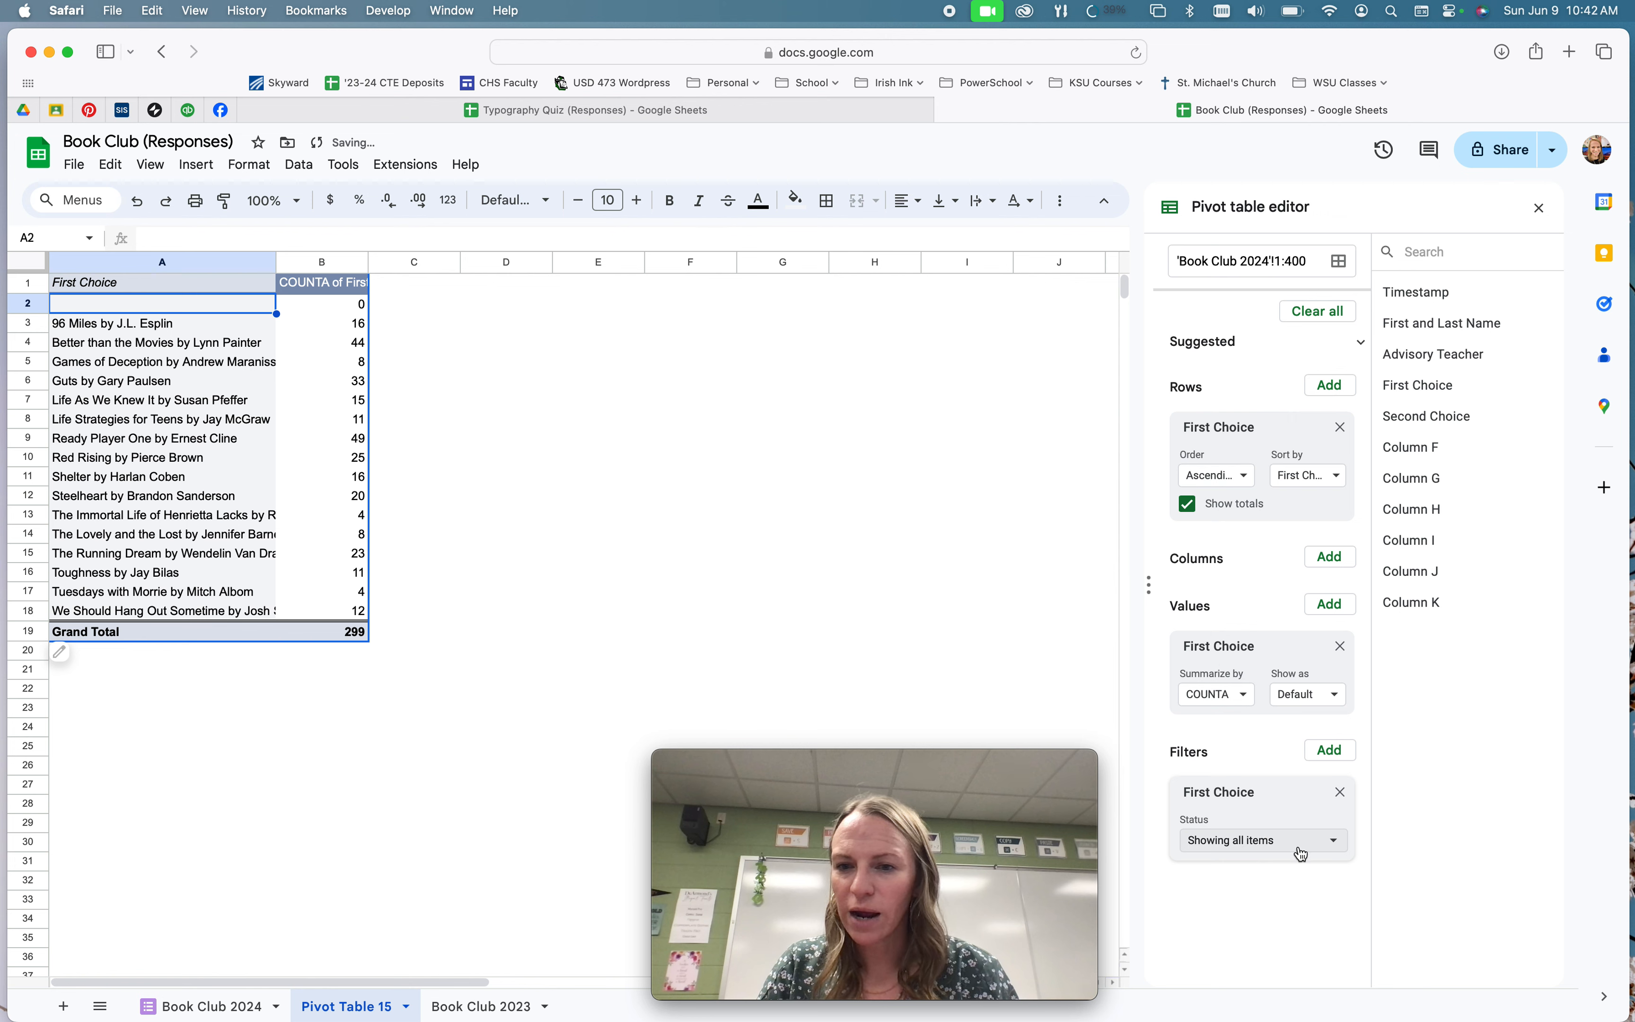
{"action": "left_click", "coordinate": [1261, 846]}
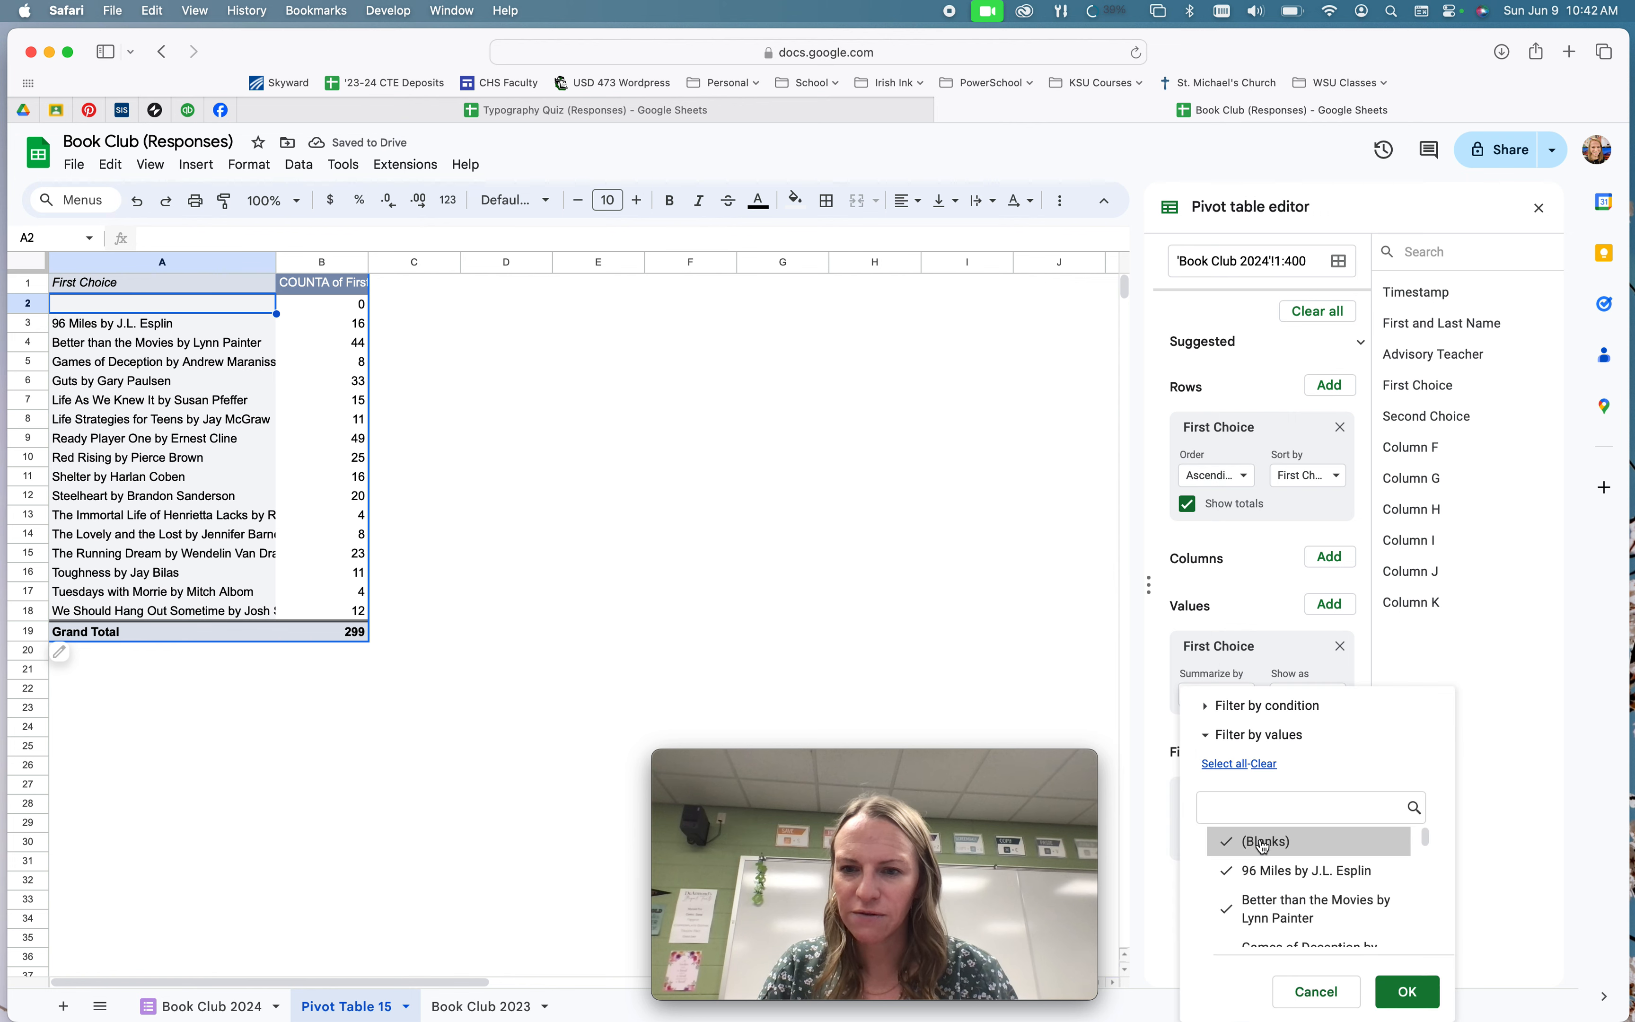
{"action": "scroll", "coordinate": [1339, 869], "scroll_direction": "down", "scroll_amount": 3}
{"action": "scroll", "coordinate": [1334, 872], "scroll_direction": "down", "scroll_amount": 5}
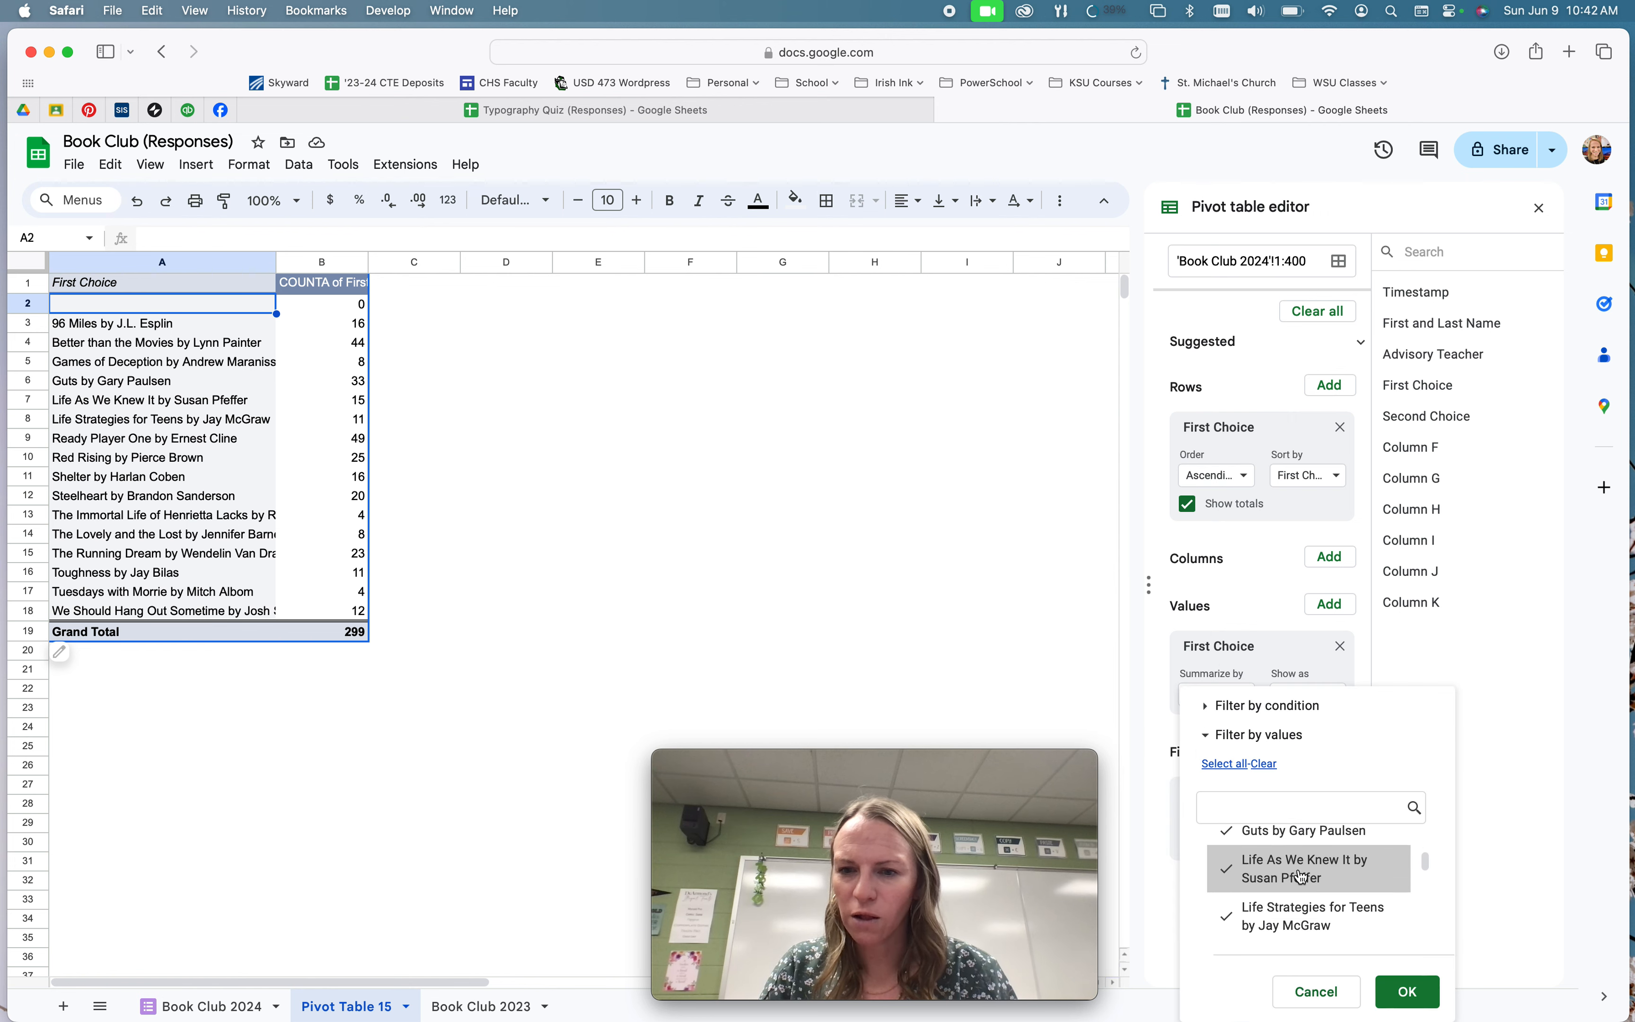
{"action": "scroll", "coordinate": [1293, 884], "scroll_direction": "up", "scroll_amount": 10}
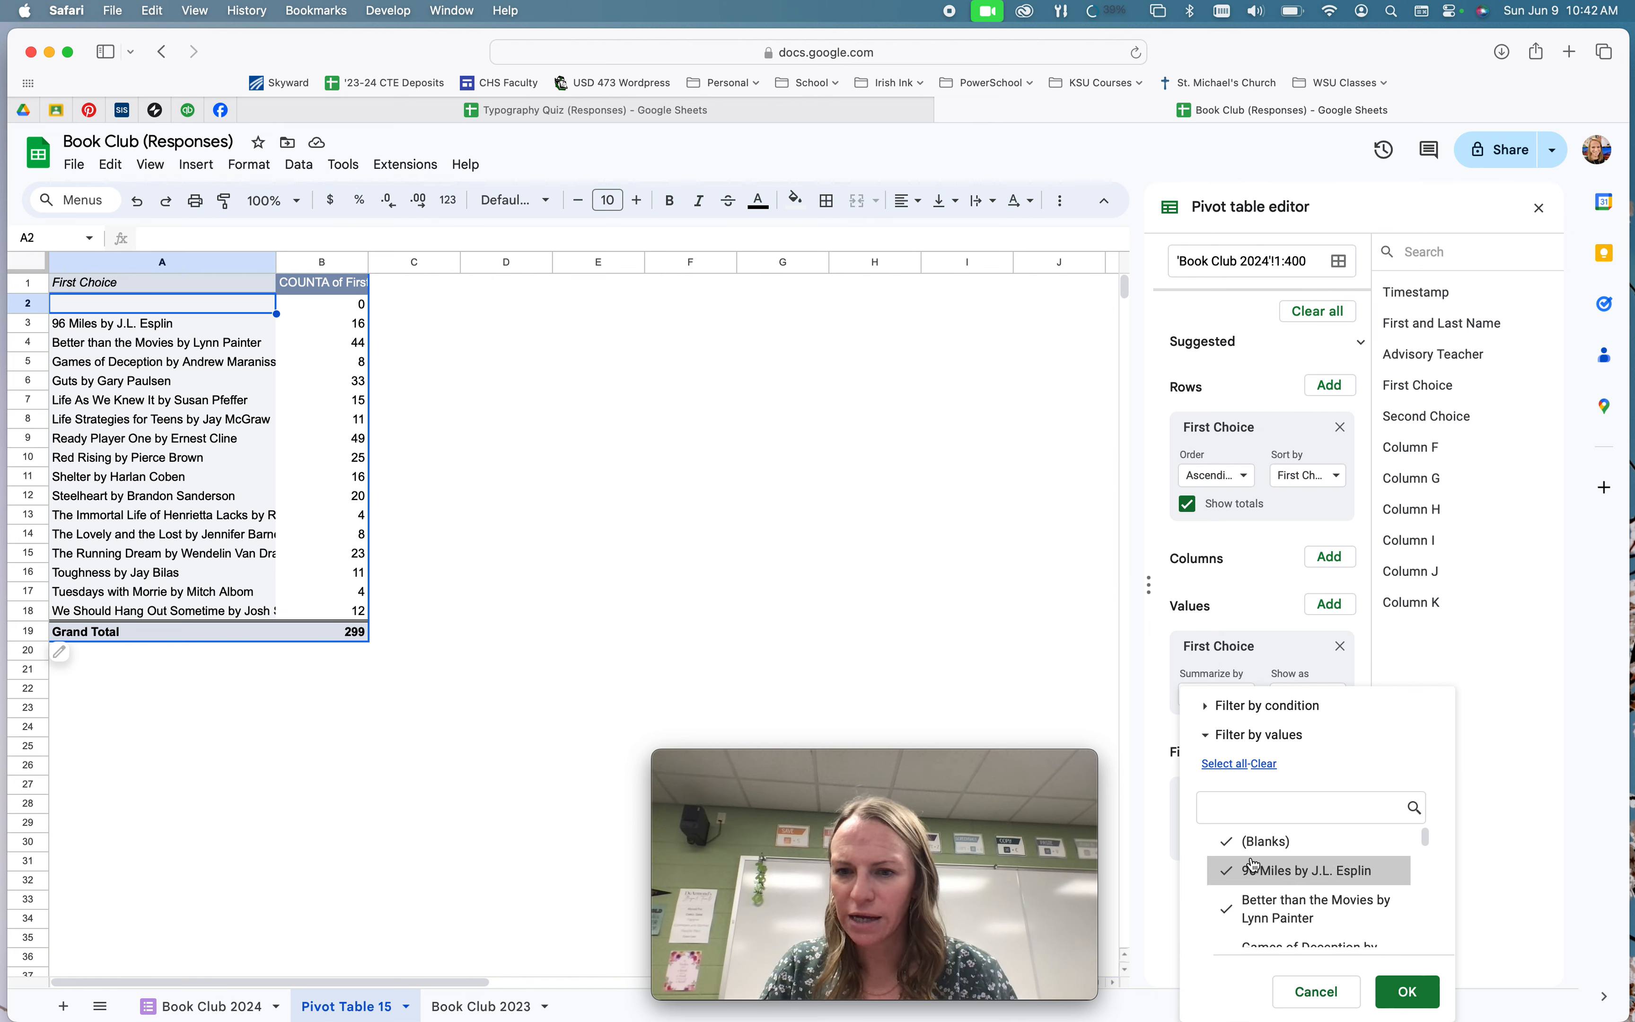
{"action": "left_click", "coordinate": [1229, 847]}
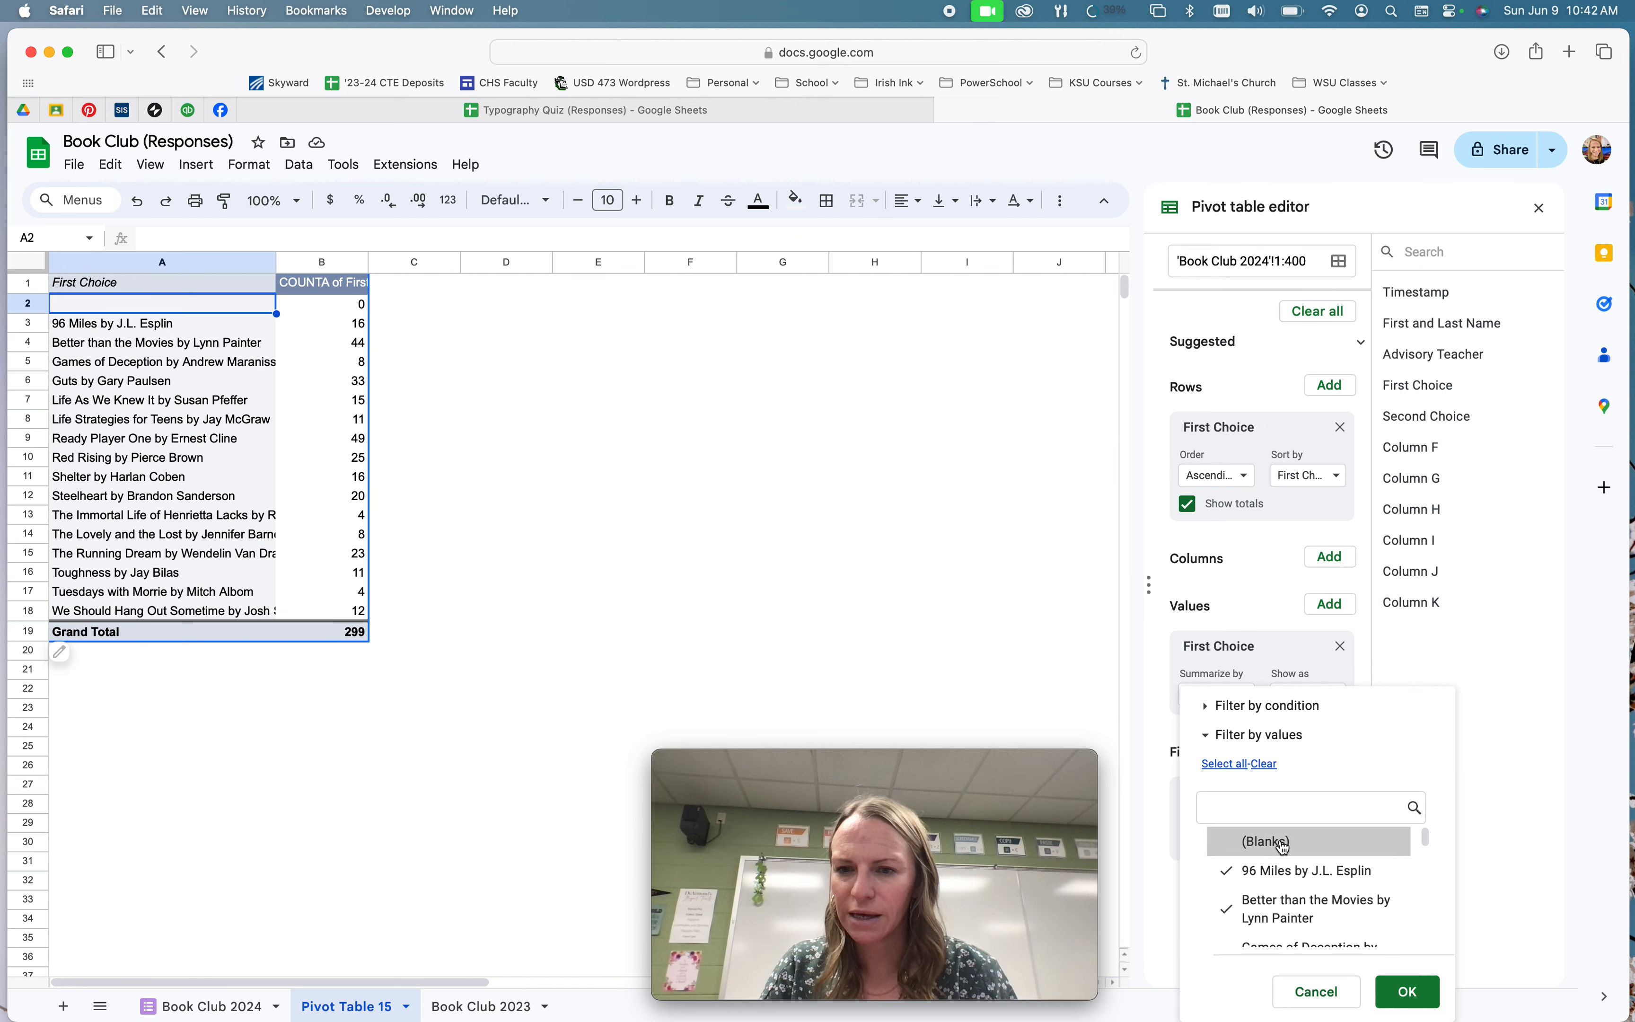
{"action": "left_click", "coordinate": [1407, 991]}
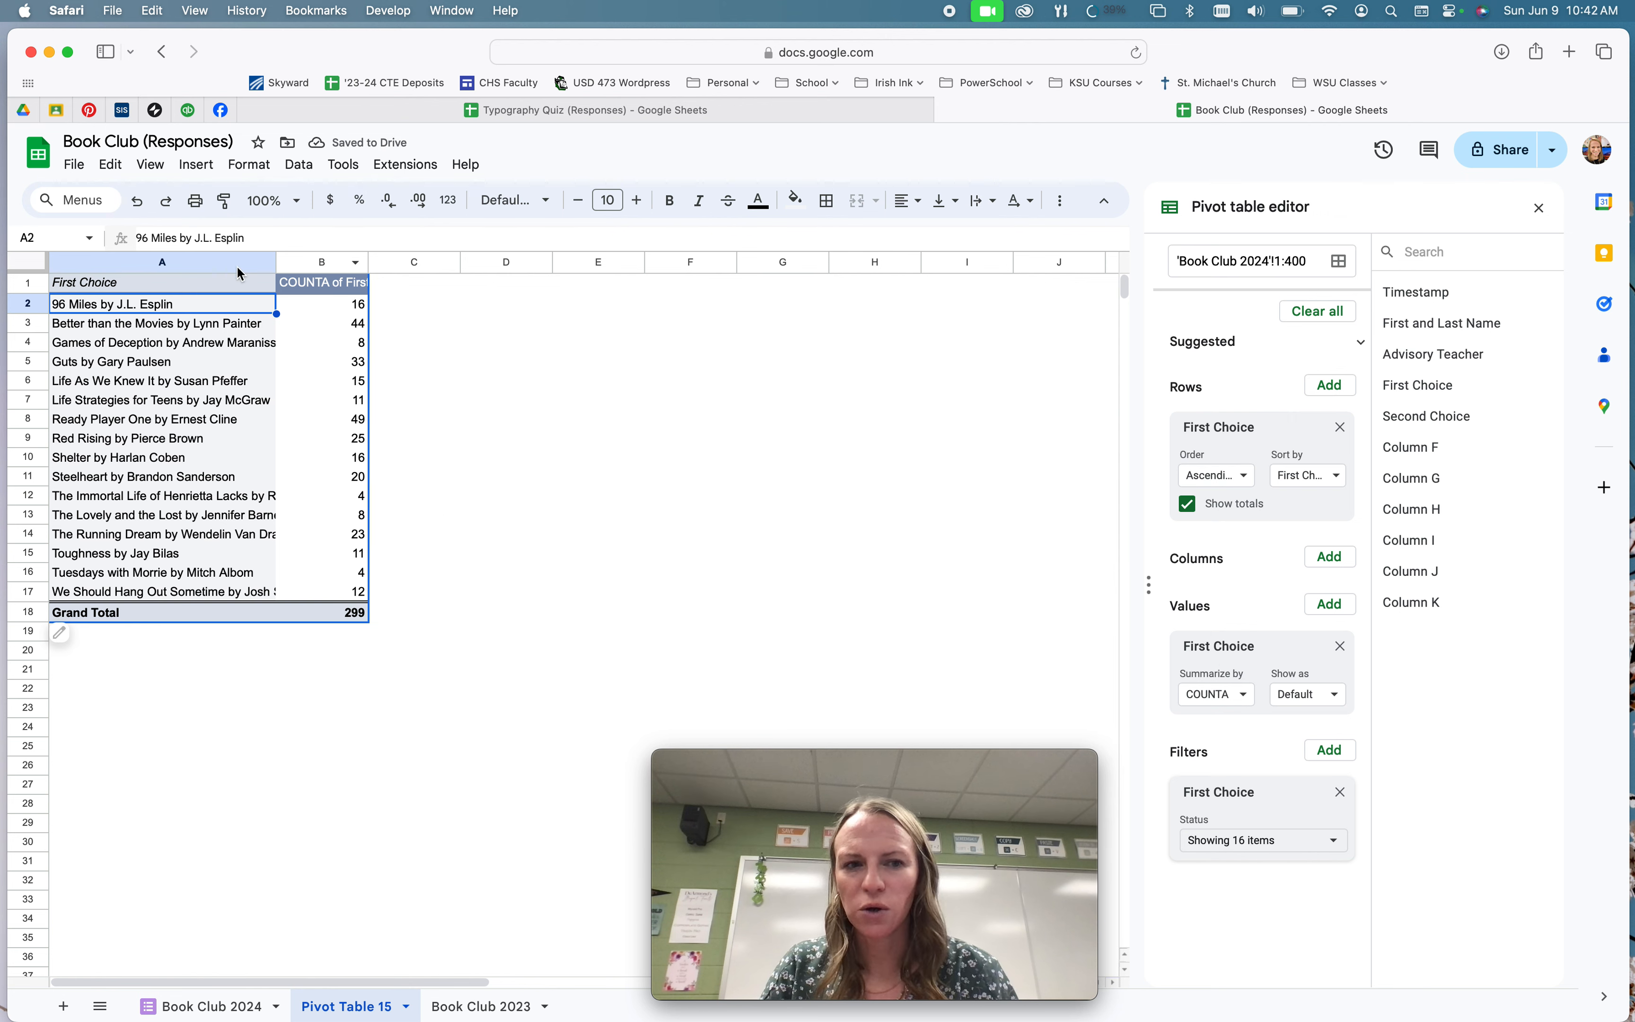
Limit the First Choice filter to Games of Deception by Andrew Maraniss and Guts by Gary Paulsen, and remove the filter.
{"action": "left_click", "coordinate": [1274, 845]}
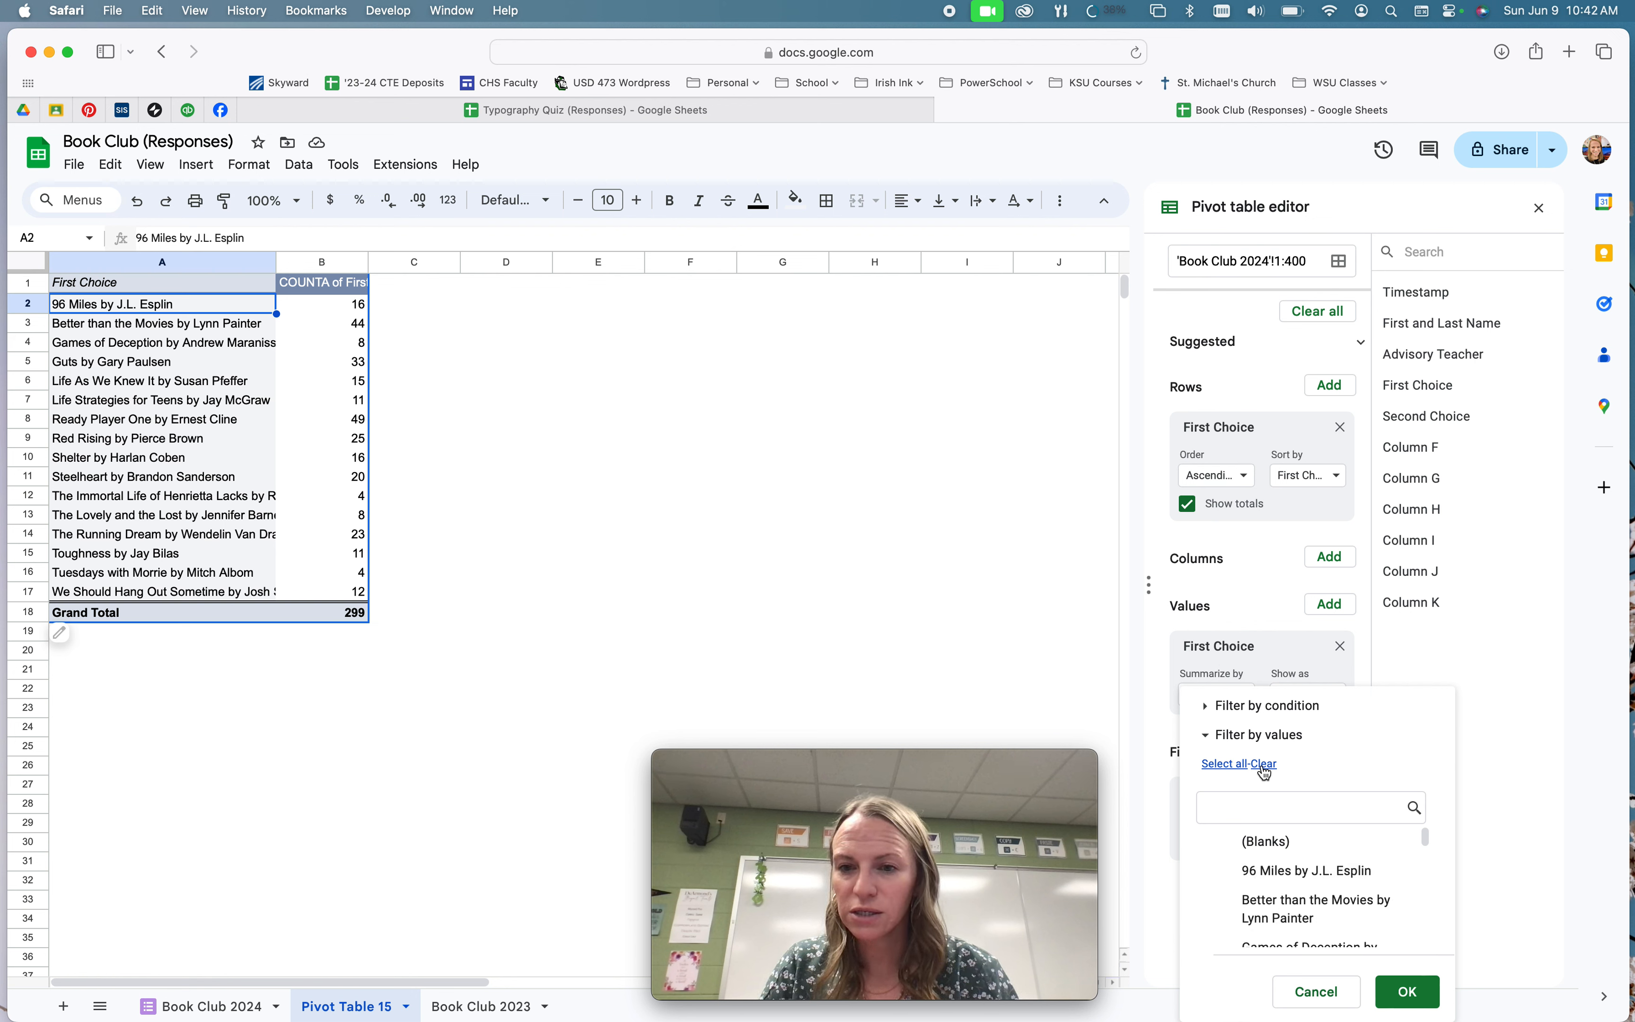
{"action": "scroll", "coordinate": [1250, 905], "scroll_direction": "down", "scroll_amount": 2}
{"action": "left_click", "coordinate": [1220, 881]}
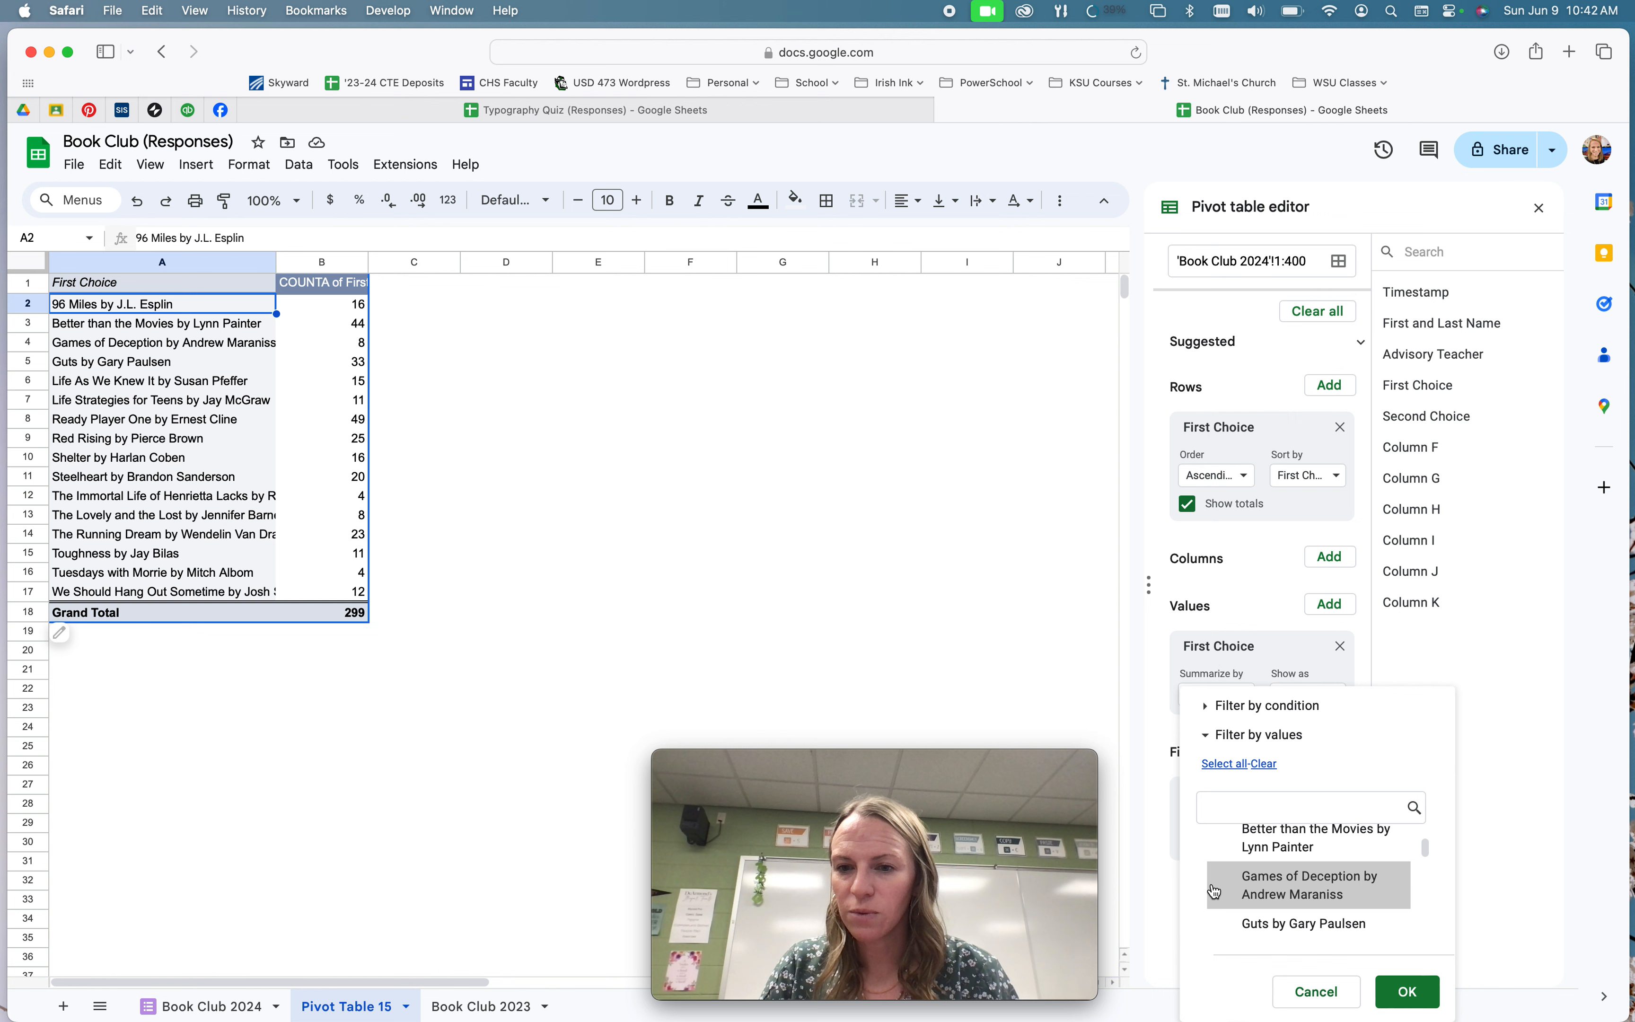
{"action": "left_click", "coordinate": [1222, 924]}
{"action": "left_click", "coordinate": [1407, 990]}
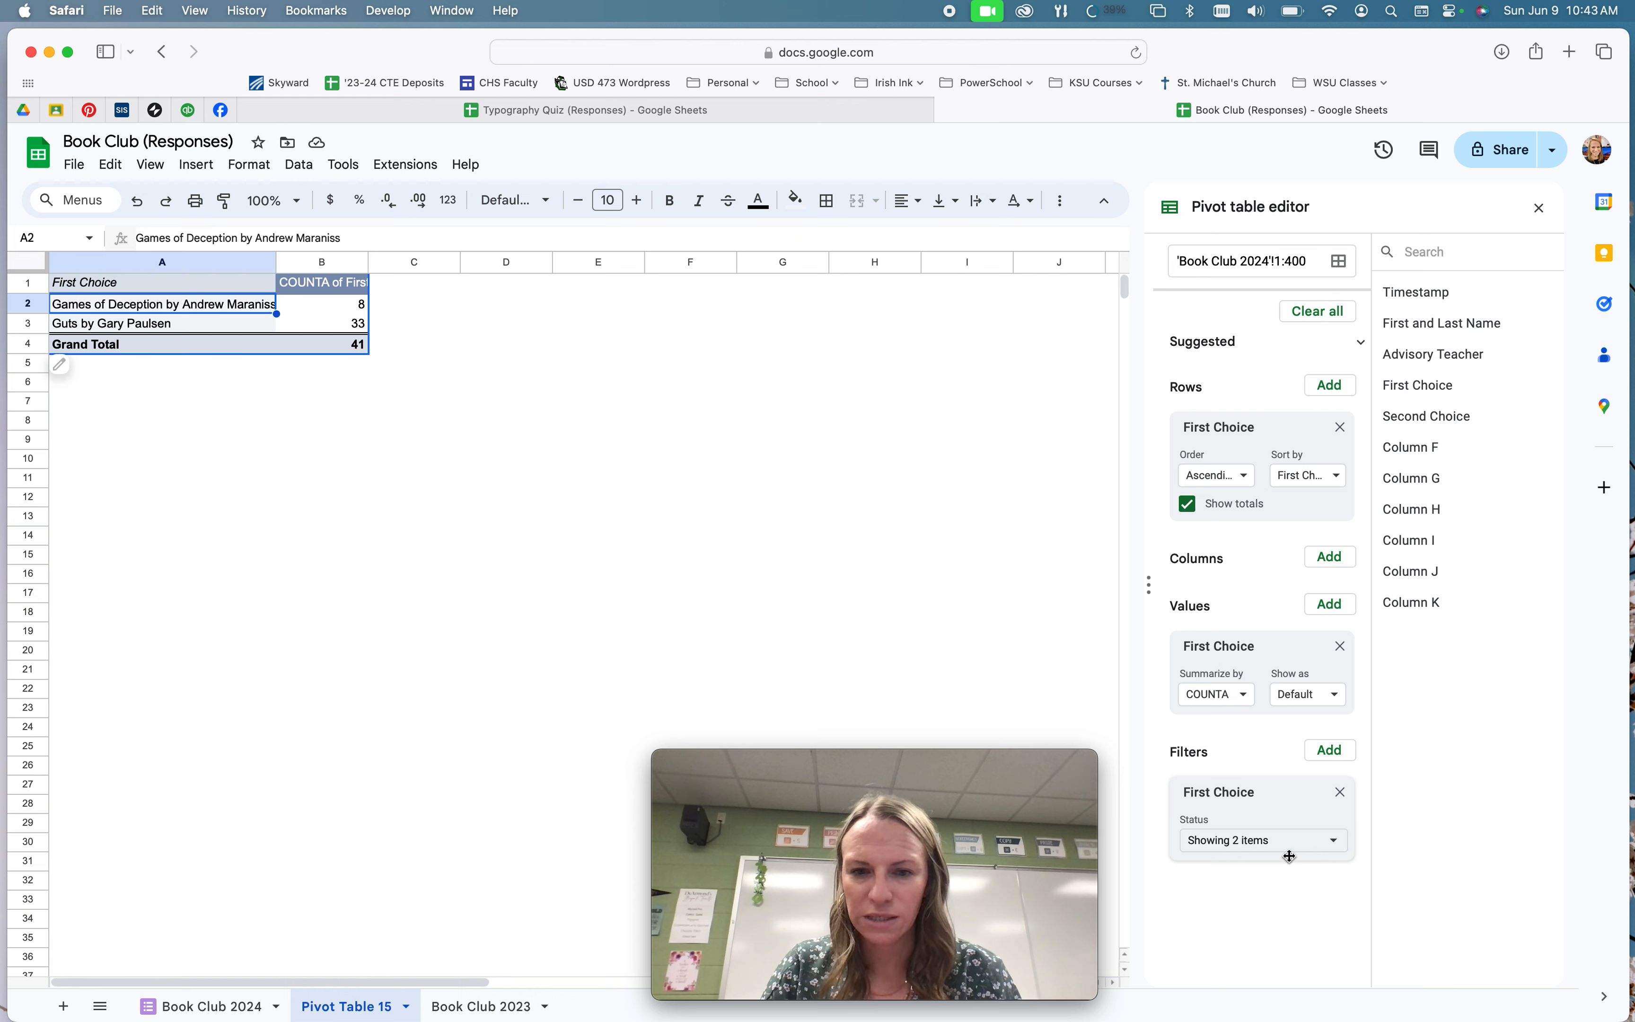
{"action": "left_click", "coordinate": [1339, 792]}
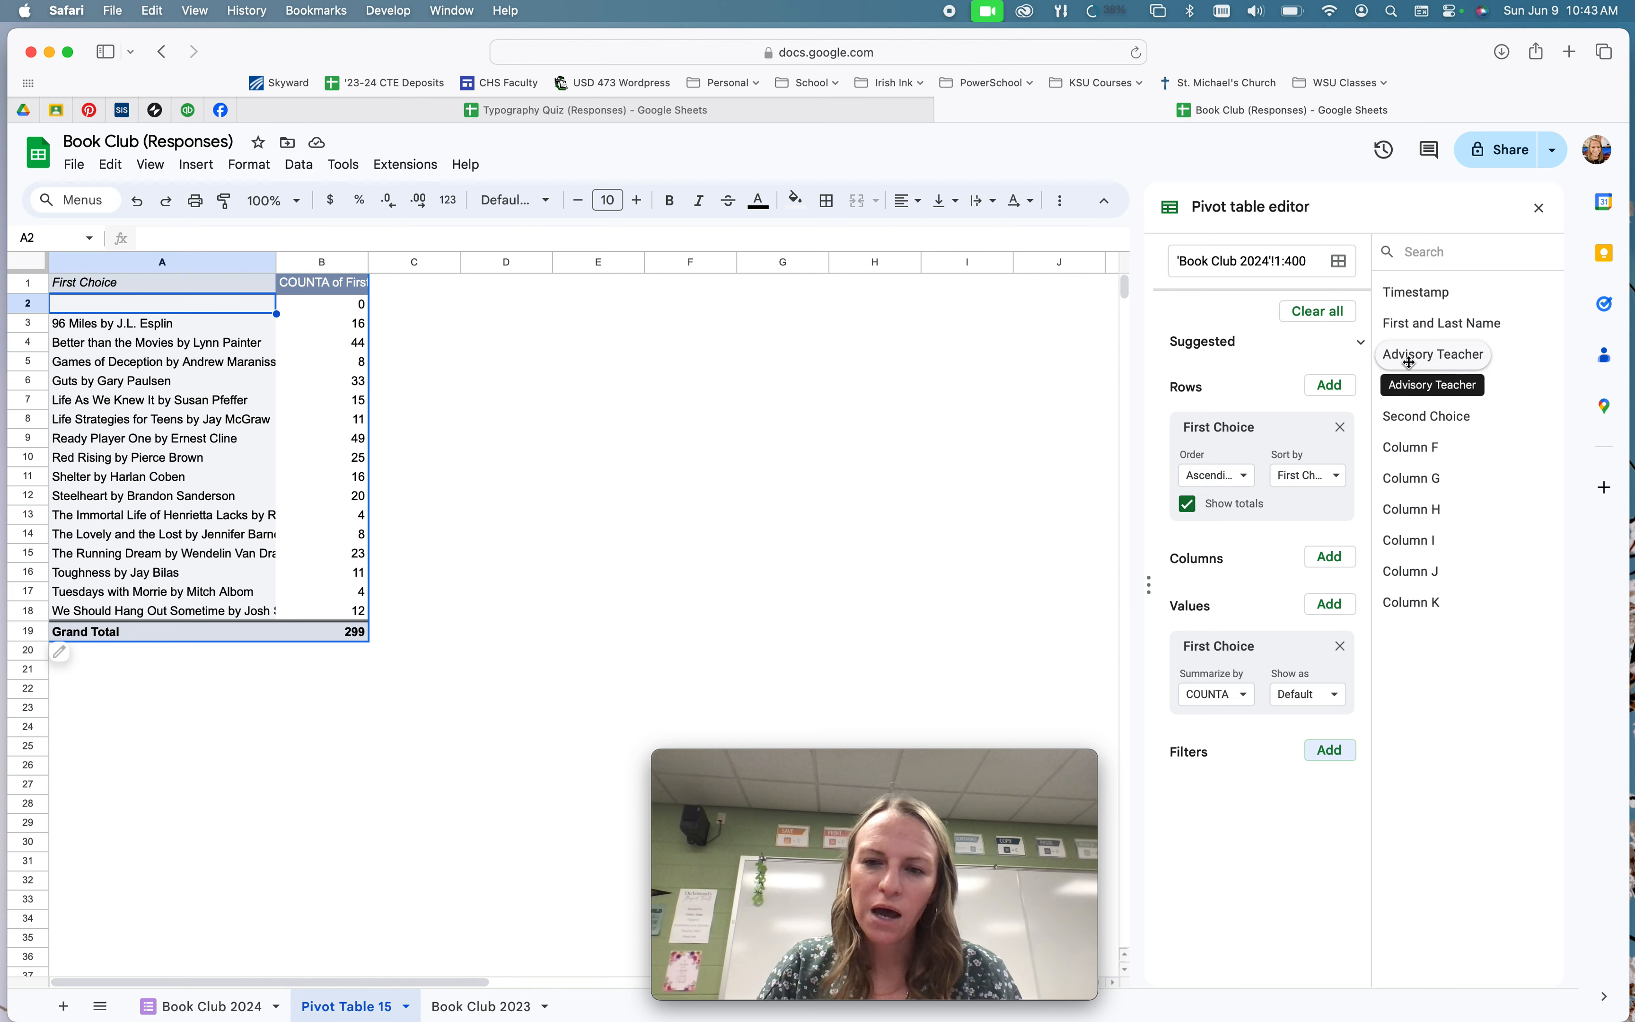
Add Advisory Teacher to the pivot table as a second row grouping under First Choice and look over the teacher breakdown.
{"action": "left_click_drag", "start_coordinate": [954, 759], "coordinate": [1471, 772]}
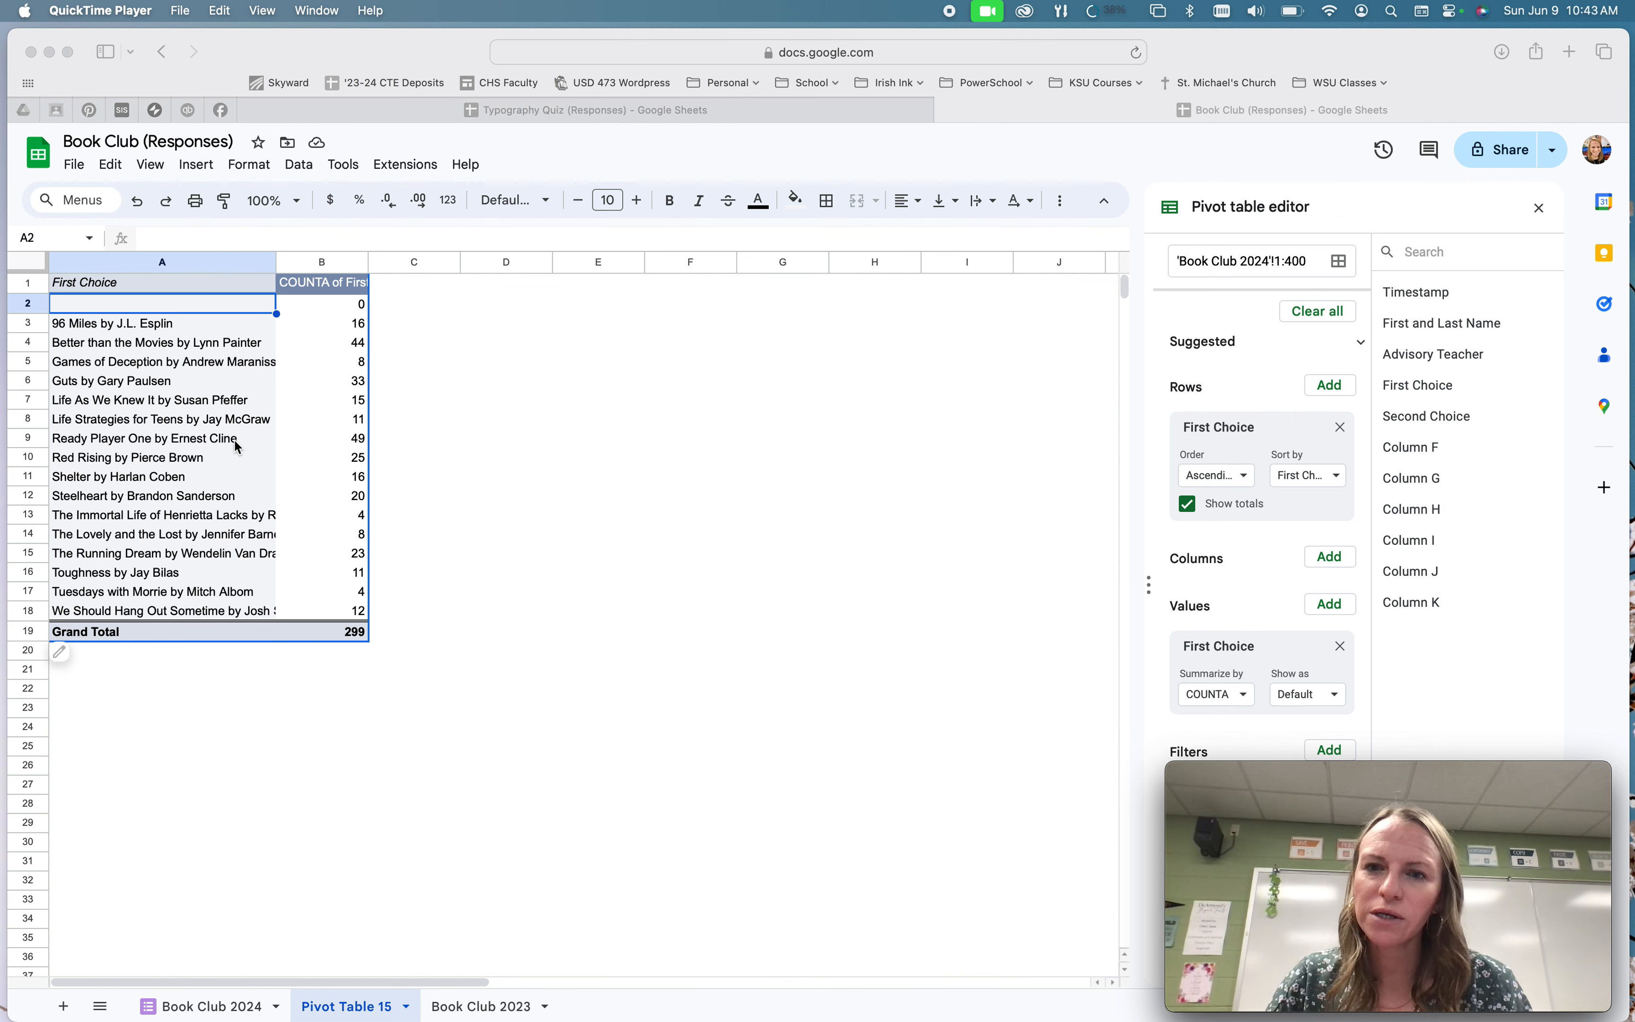
{"action": "left_click", "coordinate": [1414, 355]}
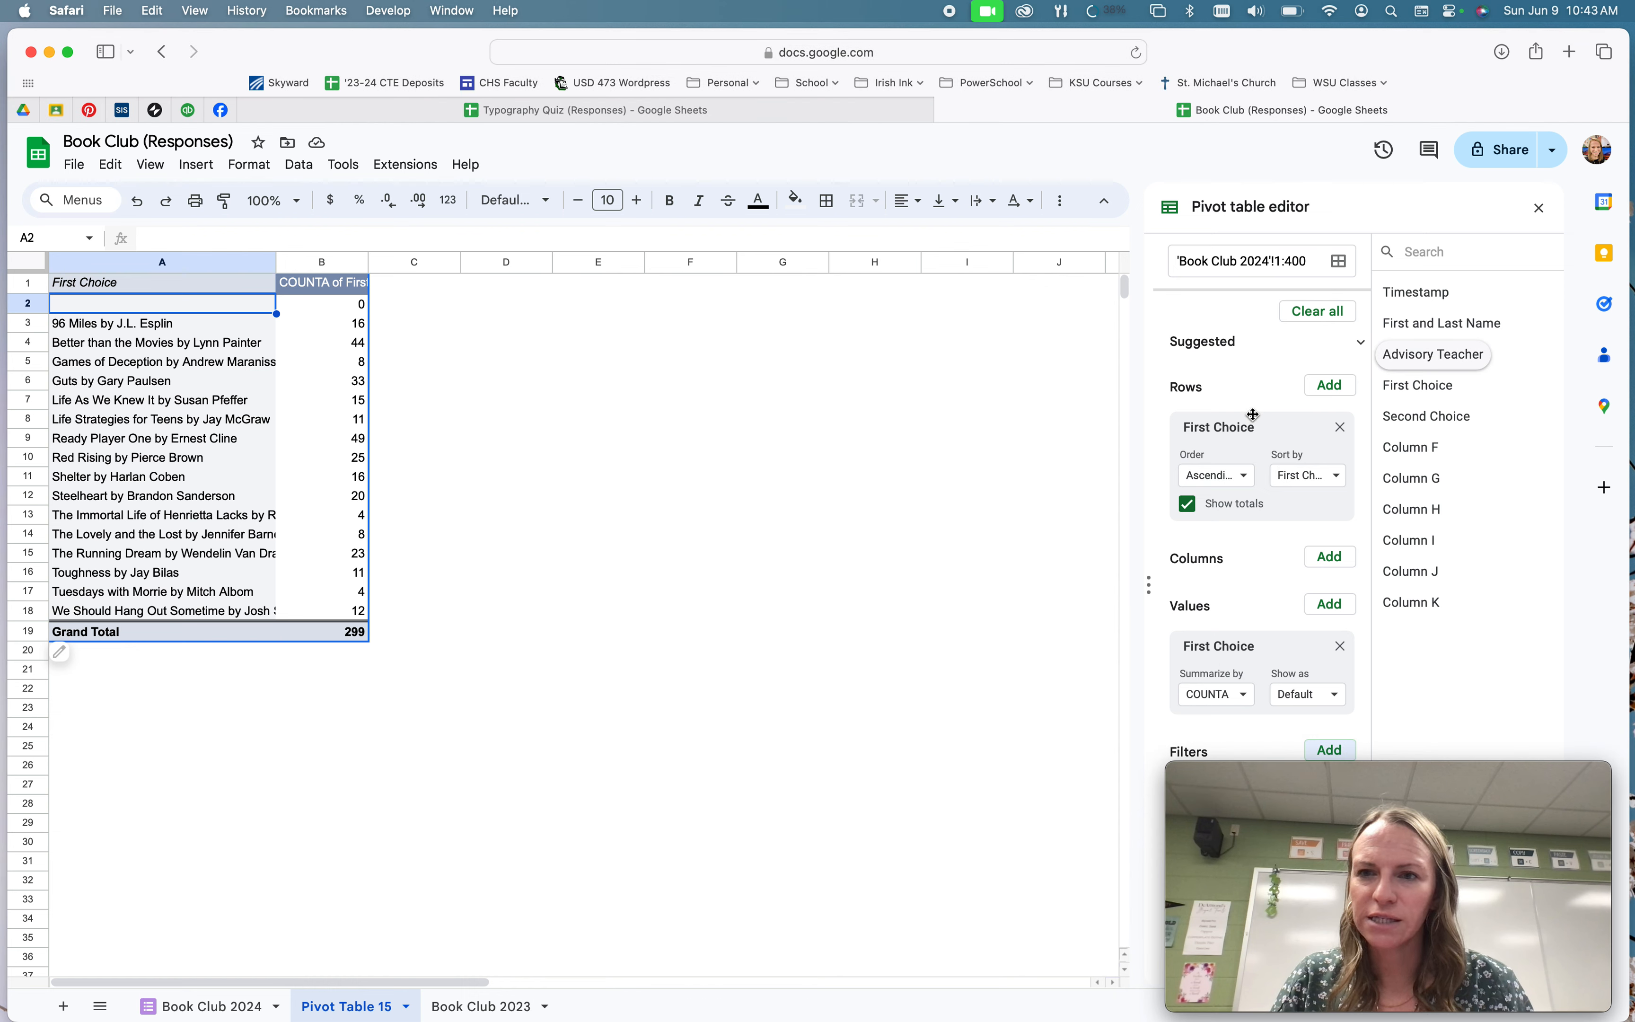
{"action": "left_click_drag", "start_coordinate": [1217, 407], "coordinate": [1223, 536]}
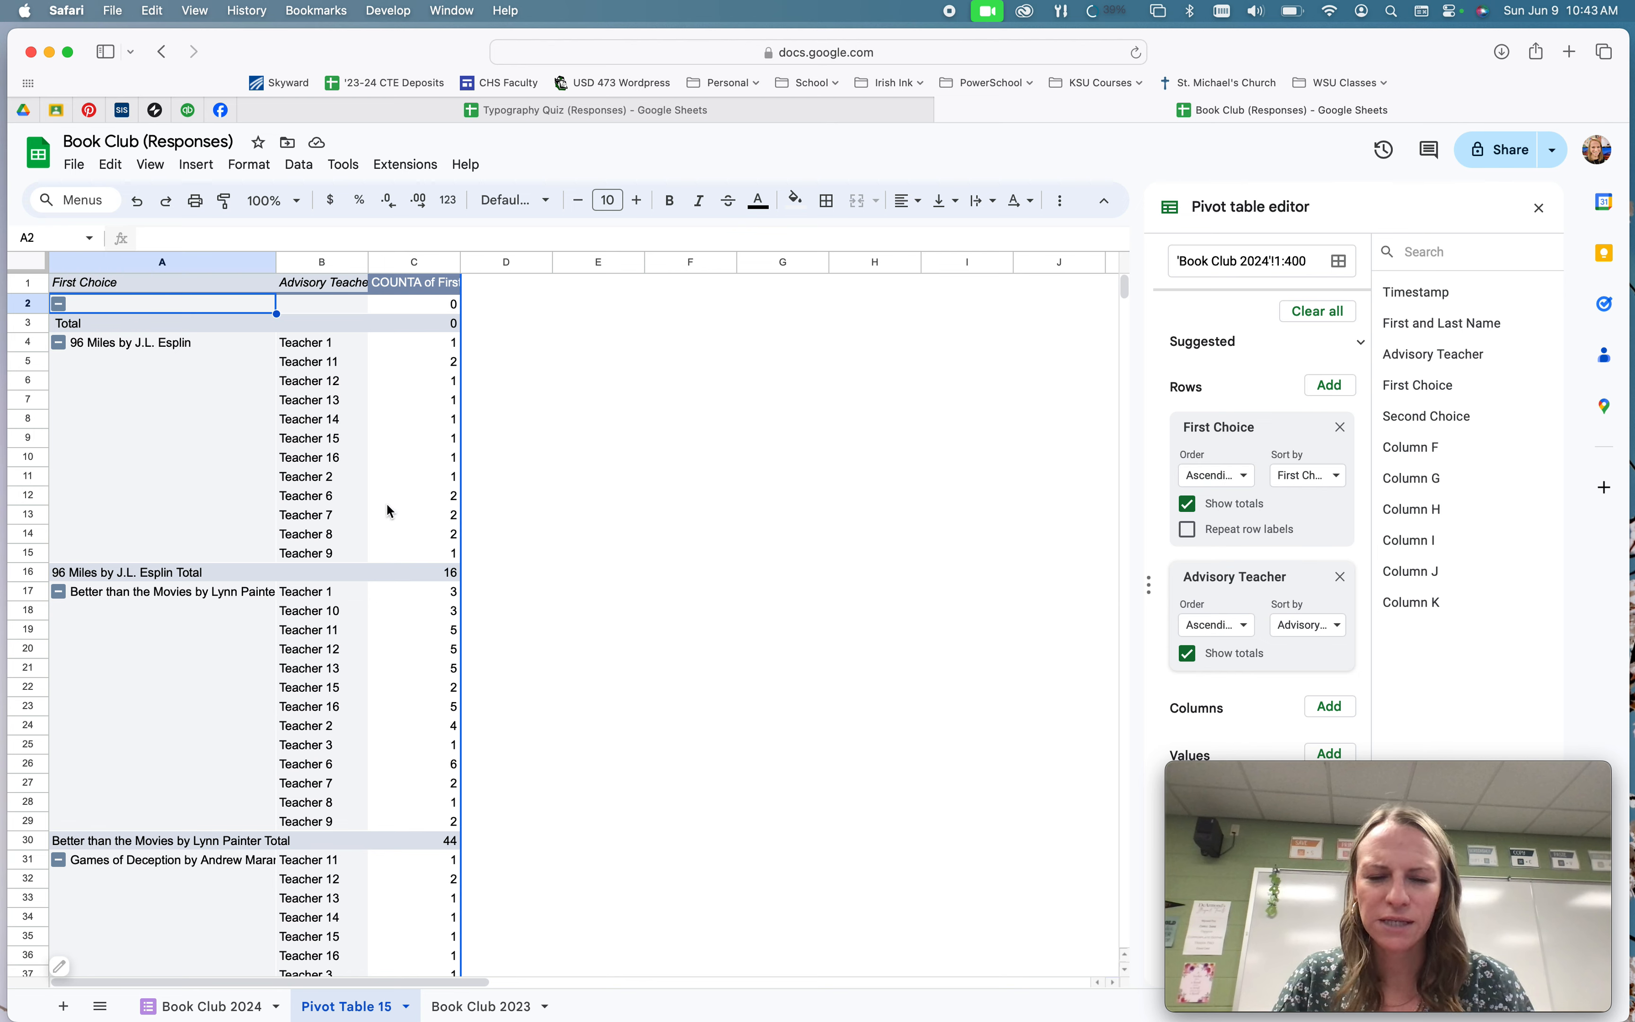
{"action": "scroll", "coordinate": [329, 424], "scroll_direction": "down", "scroll_amount": 3}
{"action": "scroll", "coordinate": [327, 424], "scroll_direction": "down", "scroll_amount": 20}
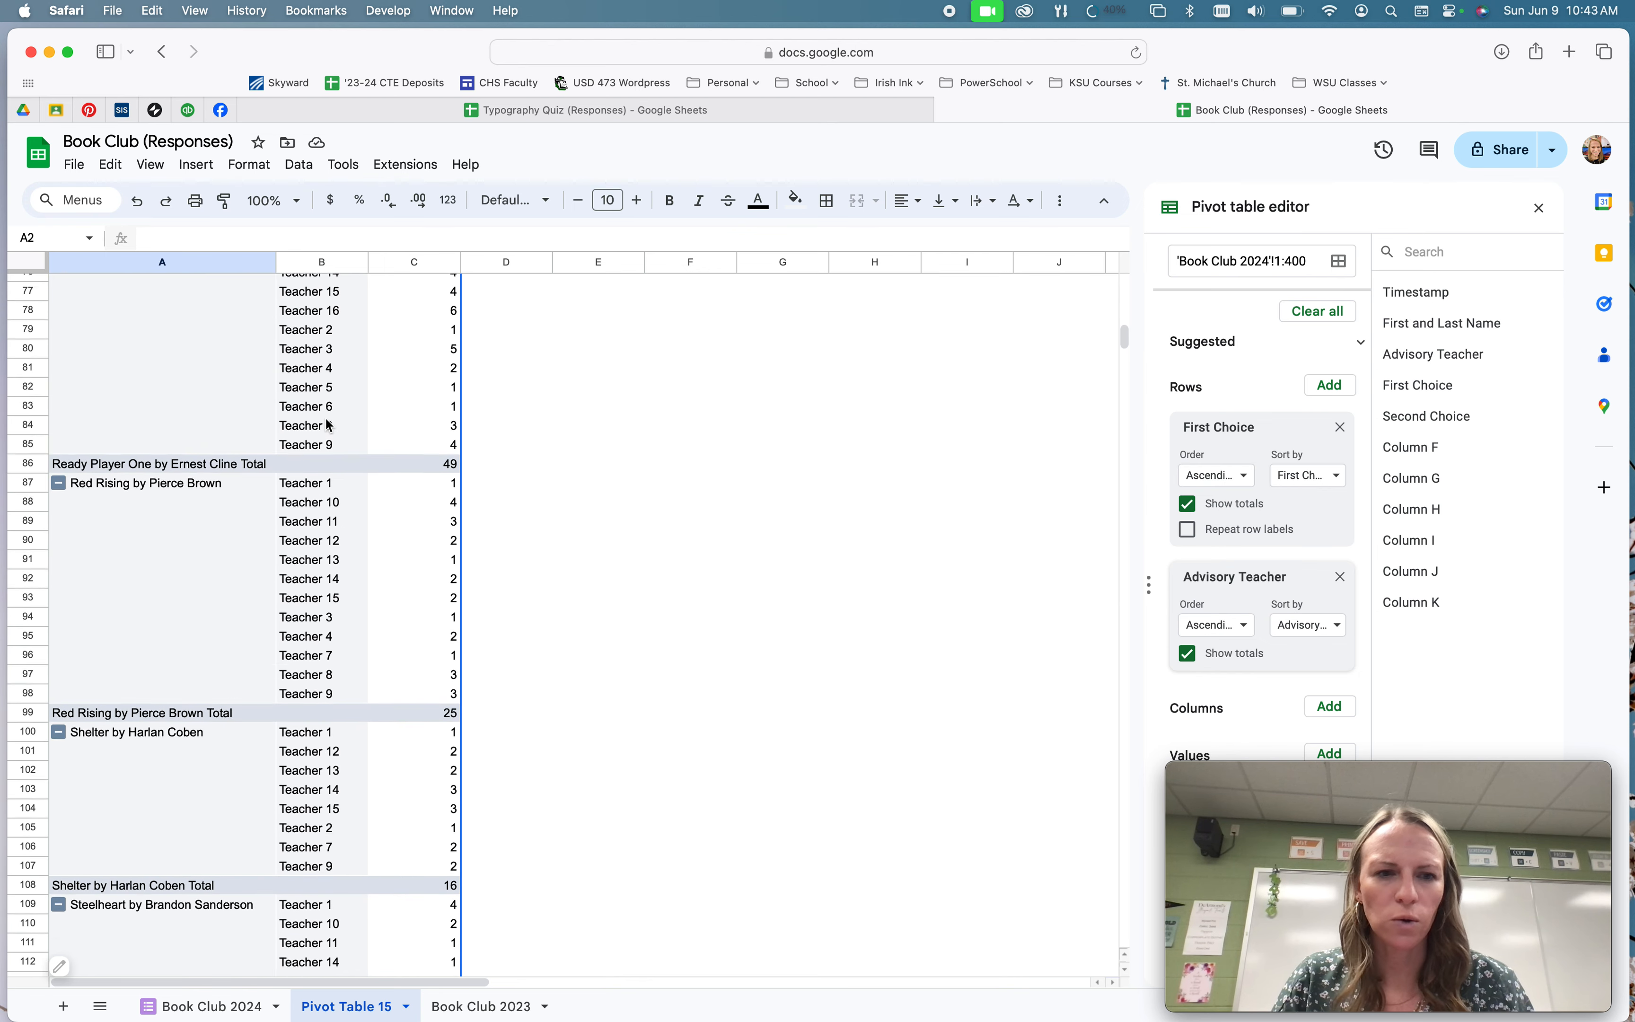
{"action": "scroll", "coordinate": [328, 424], "scroll_direction": "up", "scroll_amount": 20}
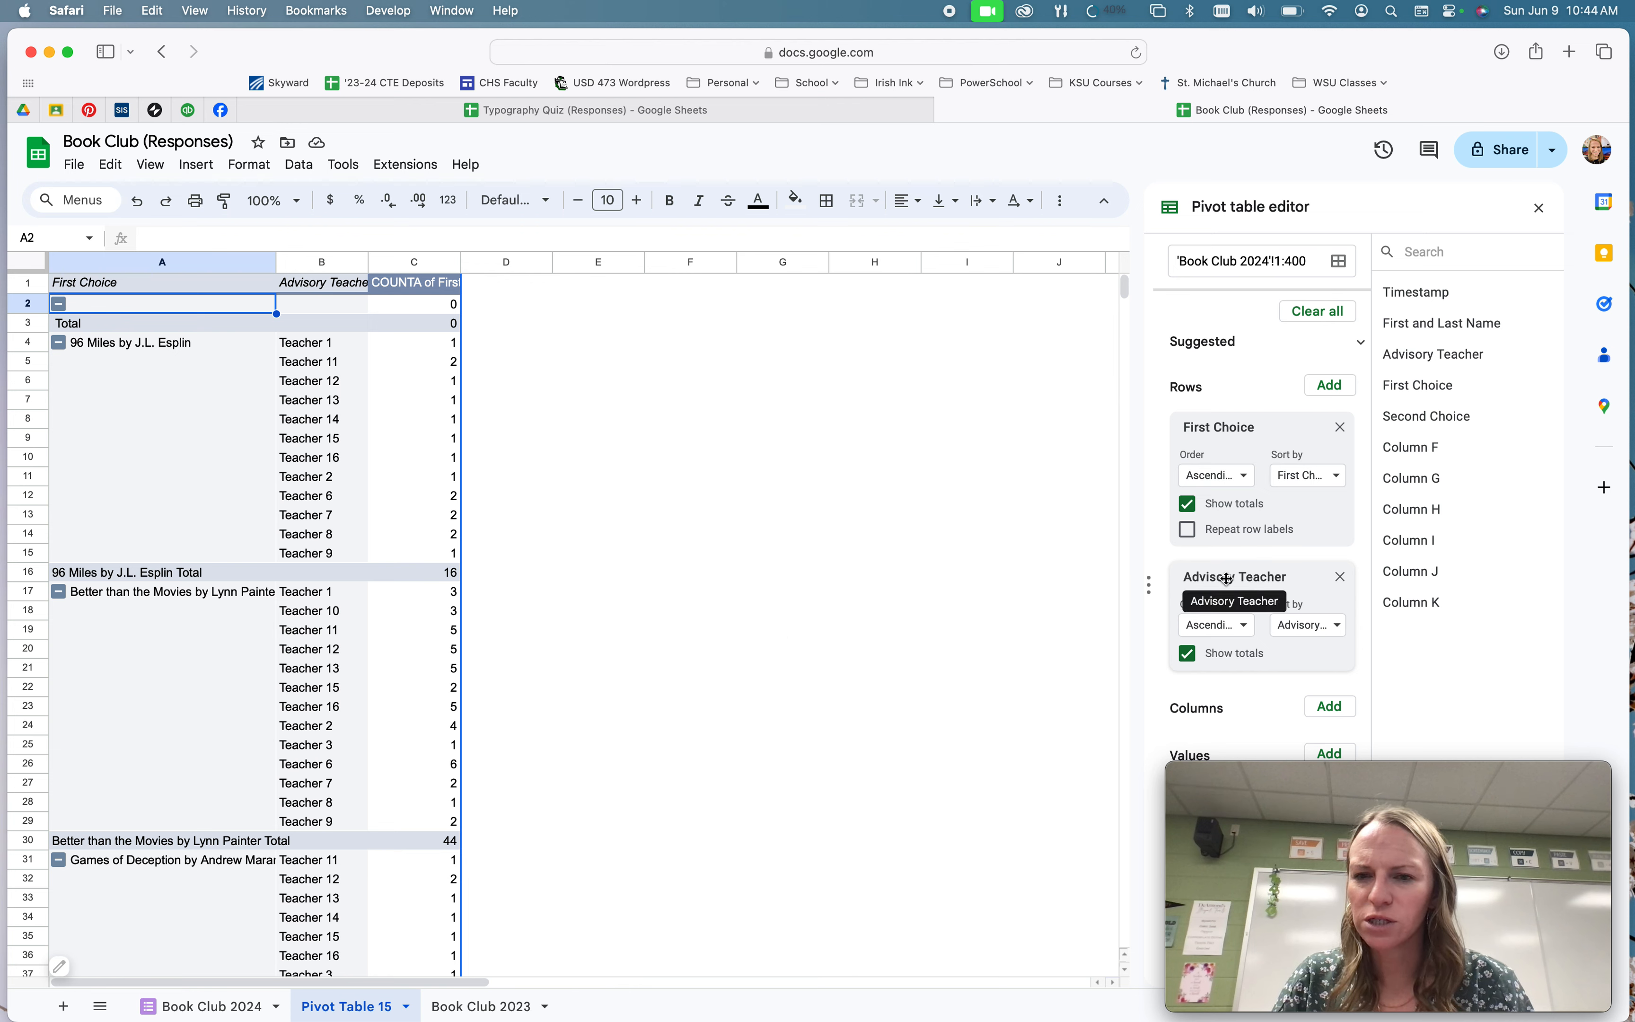
Move Advisory Teacher from rows to the pivot table's column grouping, widen column A, and check the counts for Teacher 1.
{"action": "left_click_drag", "start_coordinate": [1226, 578], "coordinate": [1229, 649]}
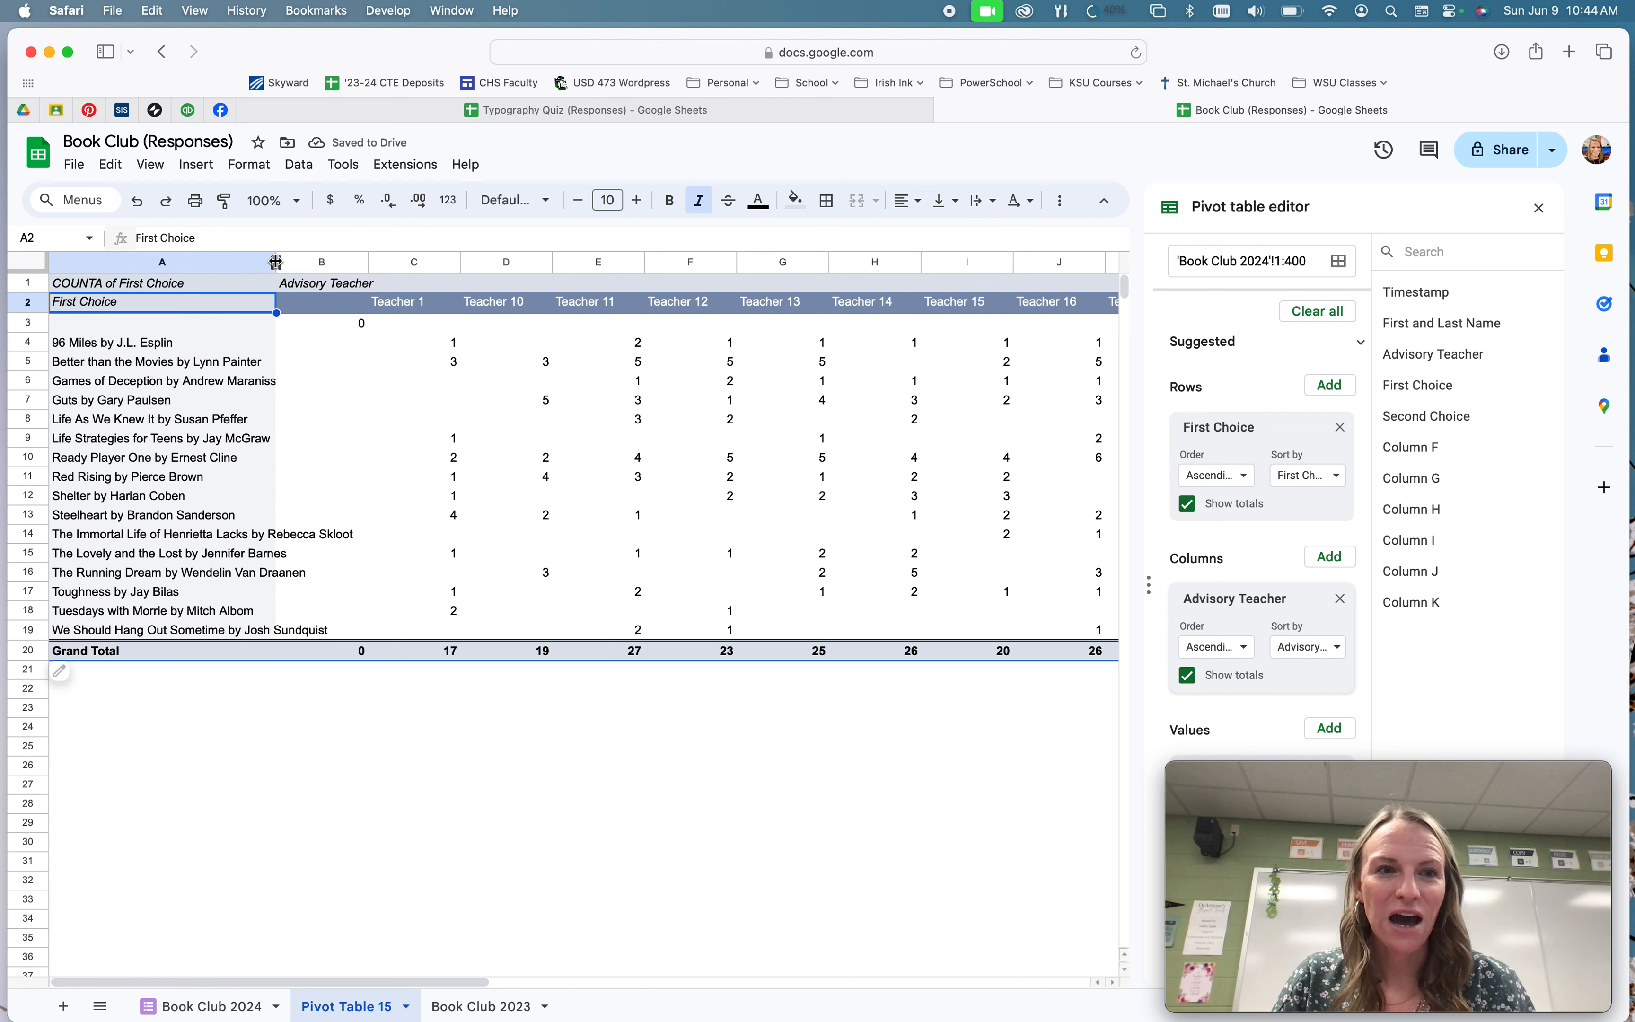
{"action": "left_click_drag", "start_coordinate": [276, 261], "coordinate": [345, 262]}
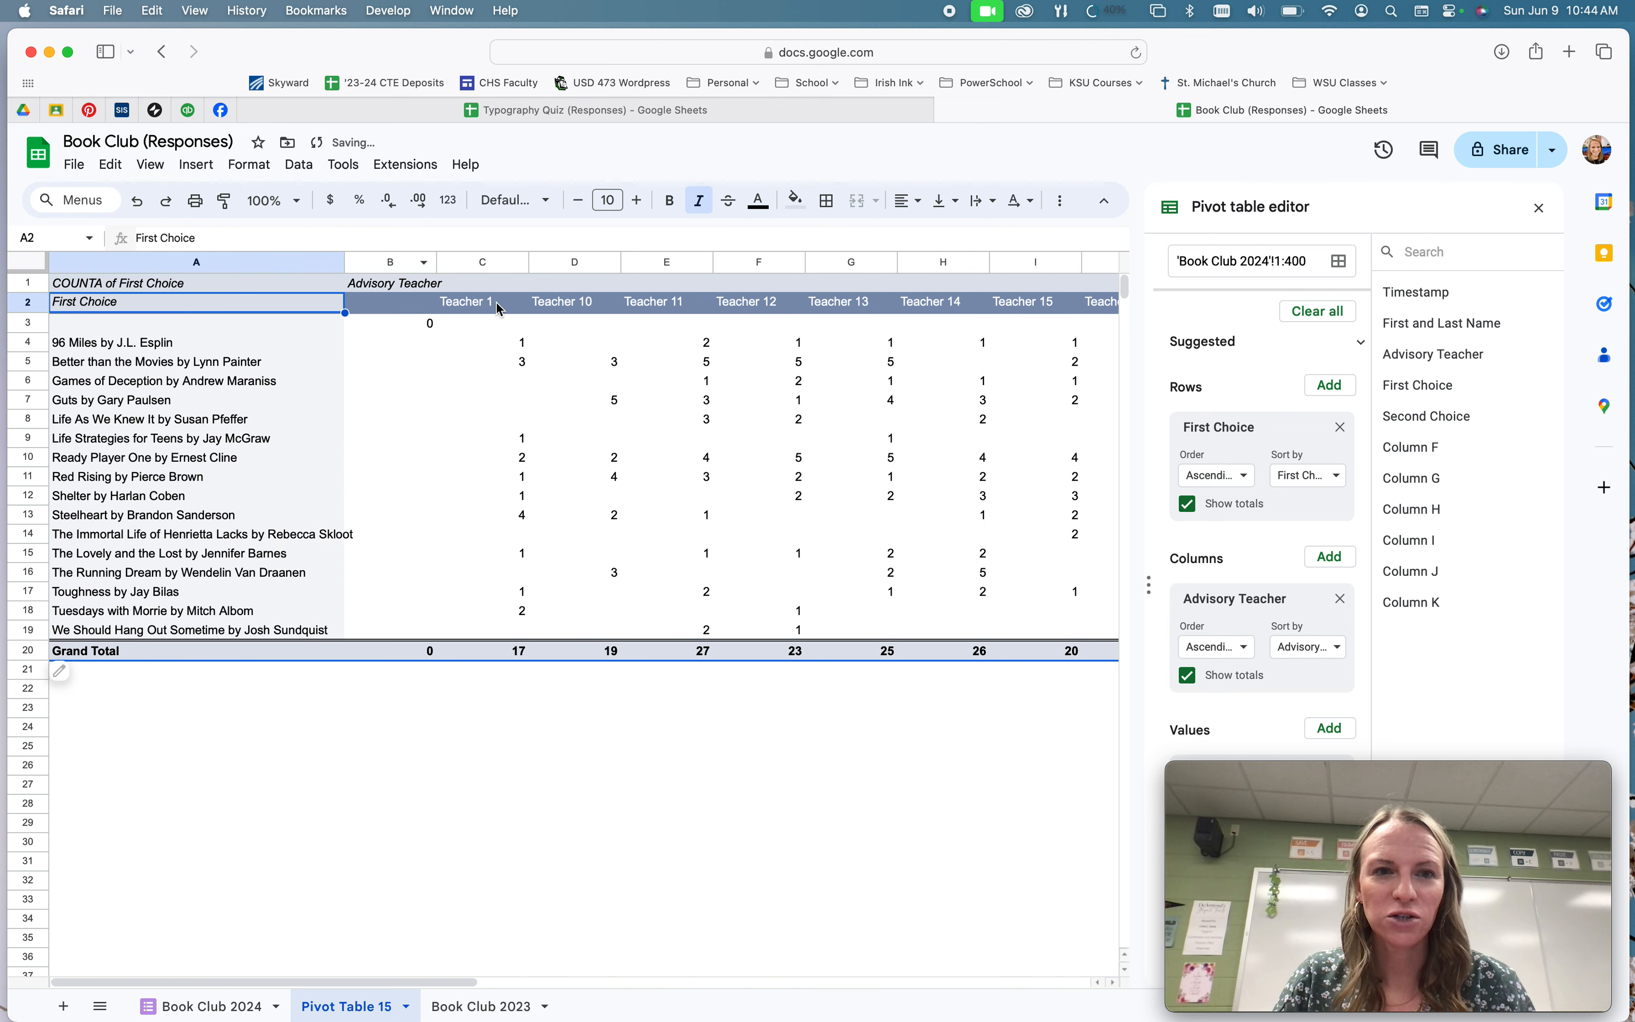
{"action": "left_click", "coordinate": [498, 651]}
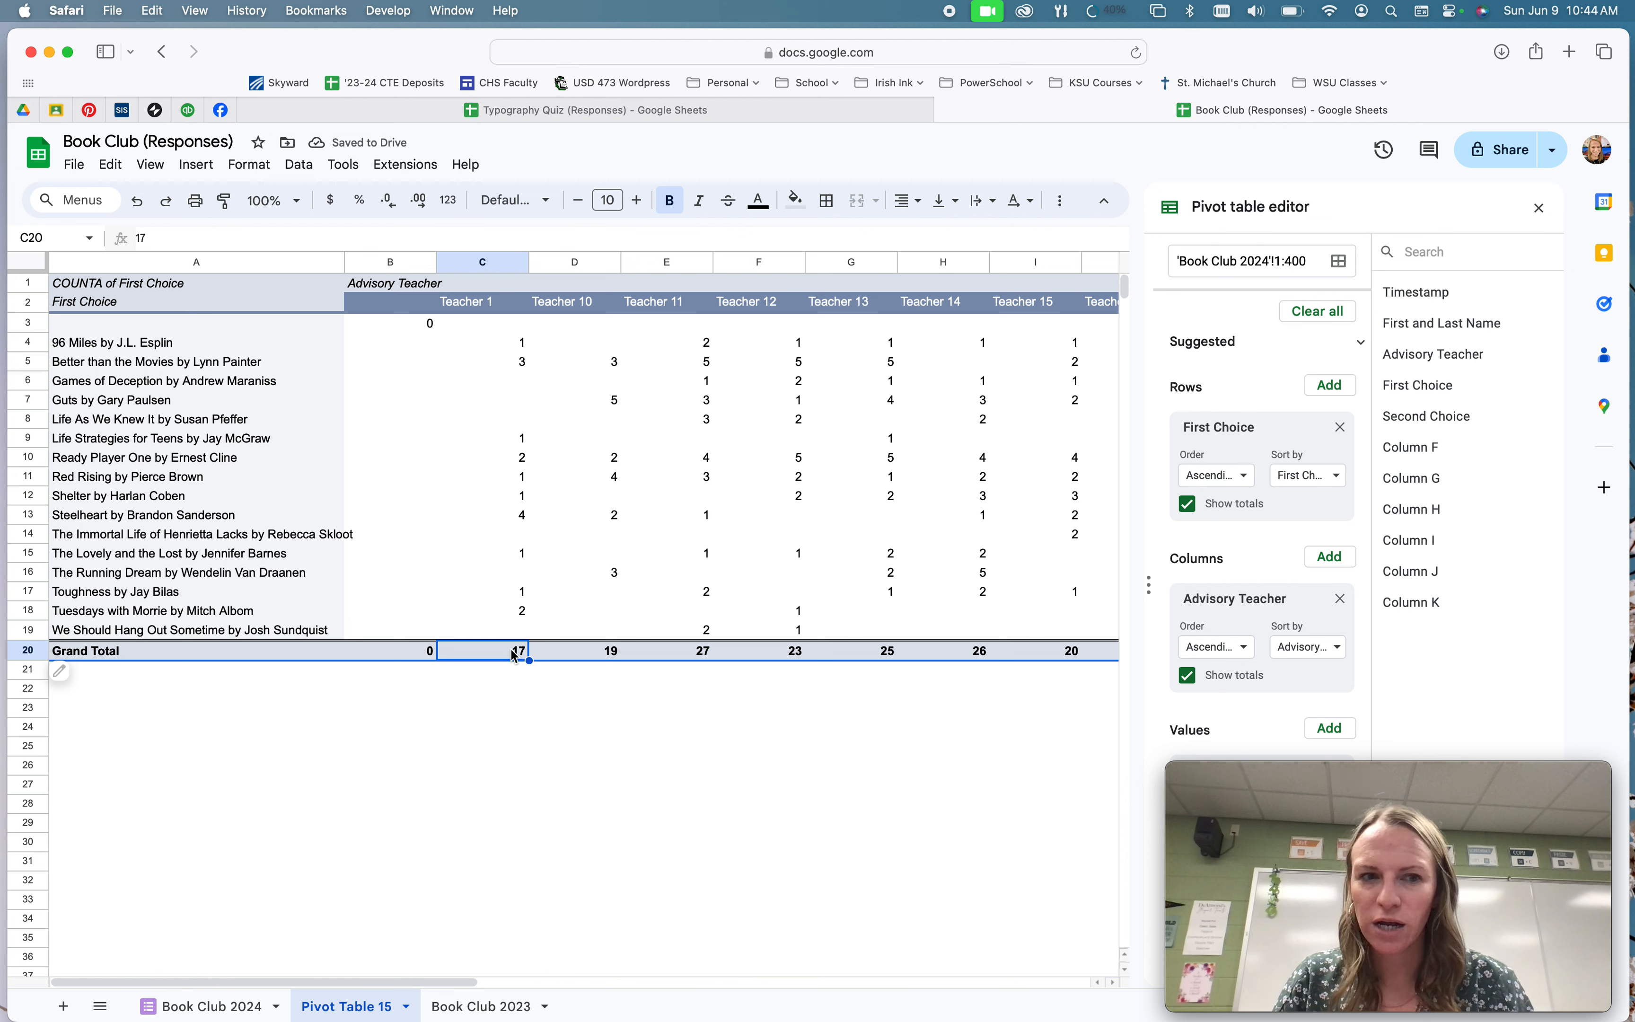
{"action": "left_click", "coordinate": [513, 612]}
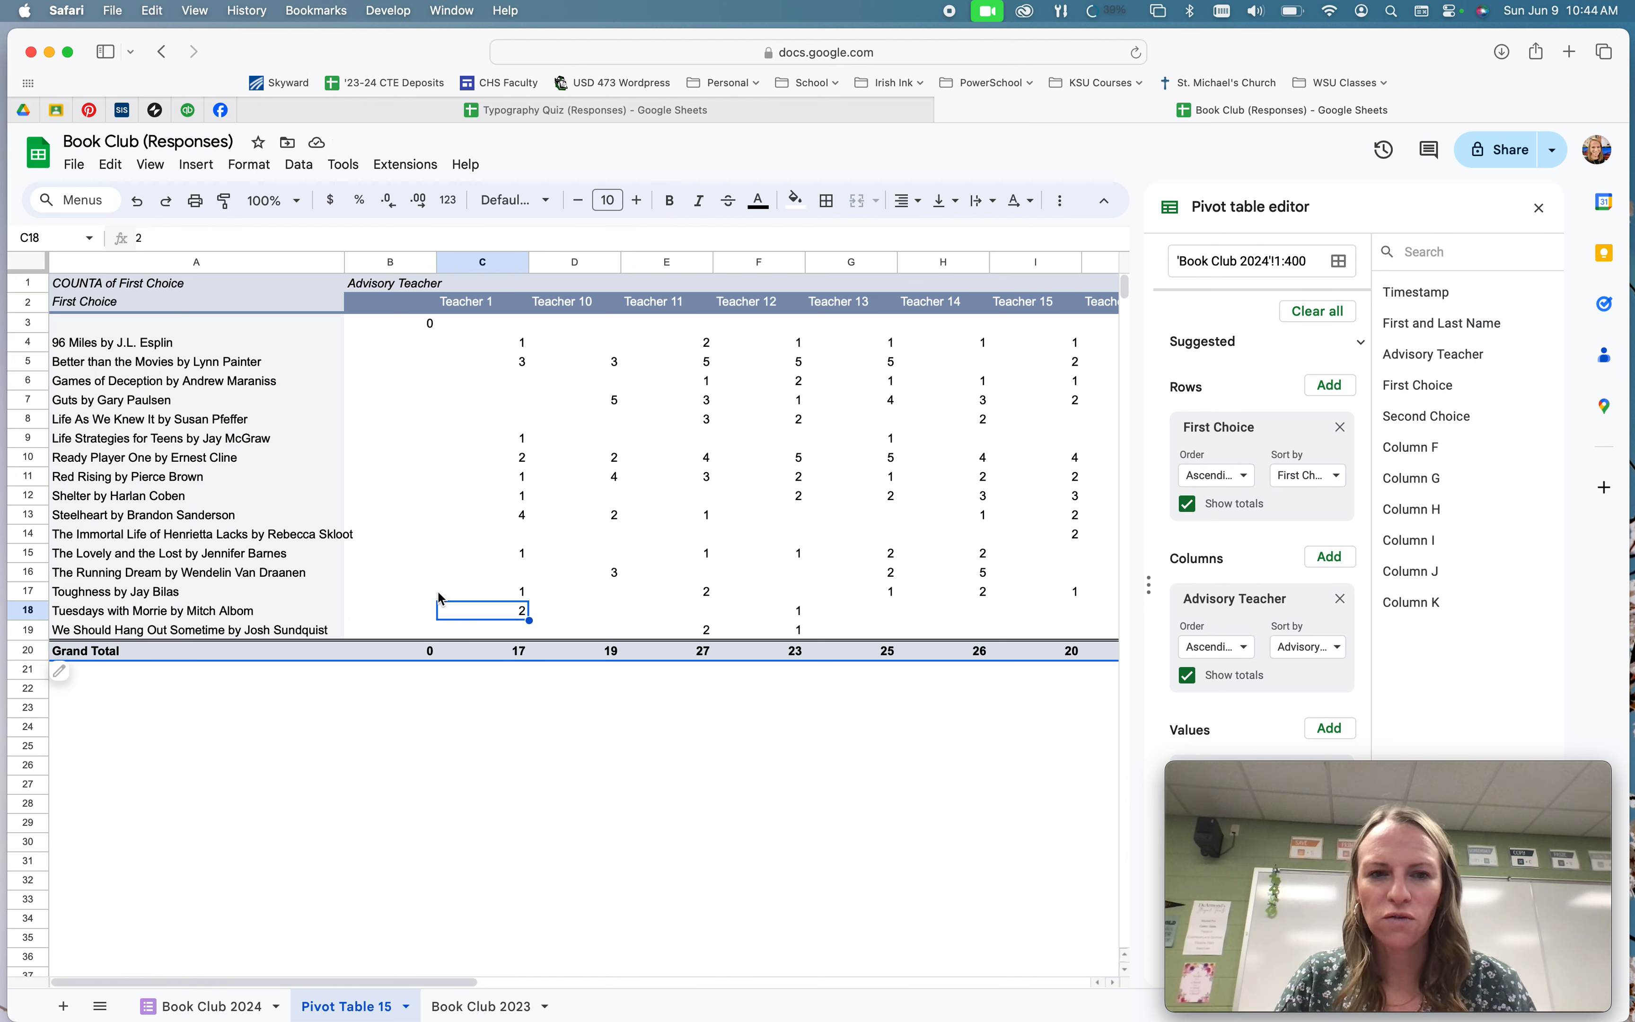
{"action": "left_click", "coordinate": [471, 591]}
{"action": "left_click", "coordinate": [483, 558]}
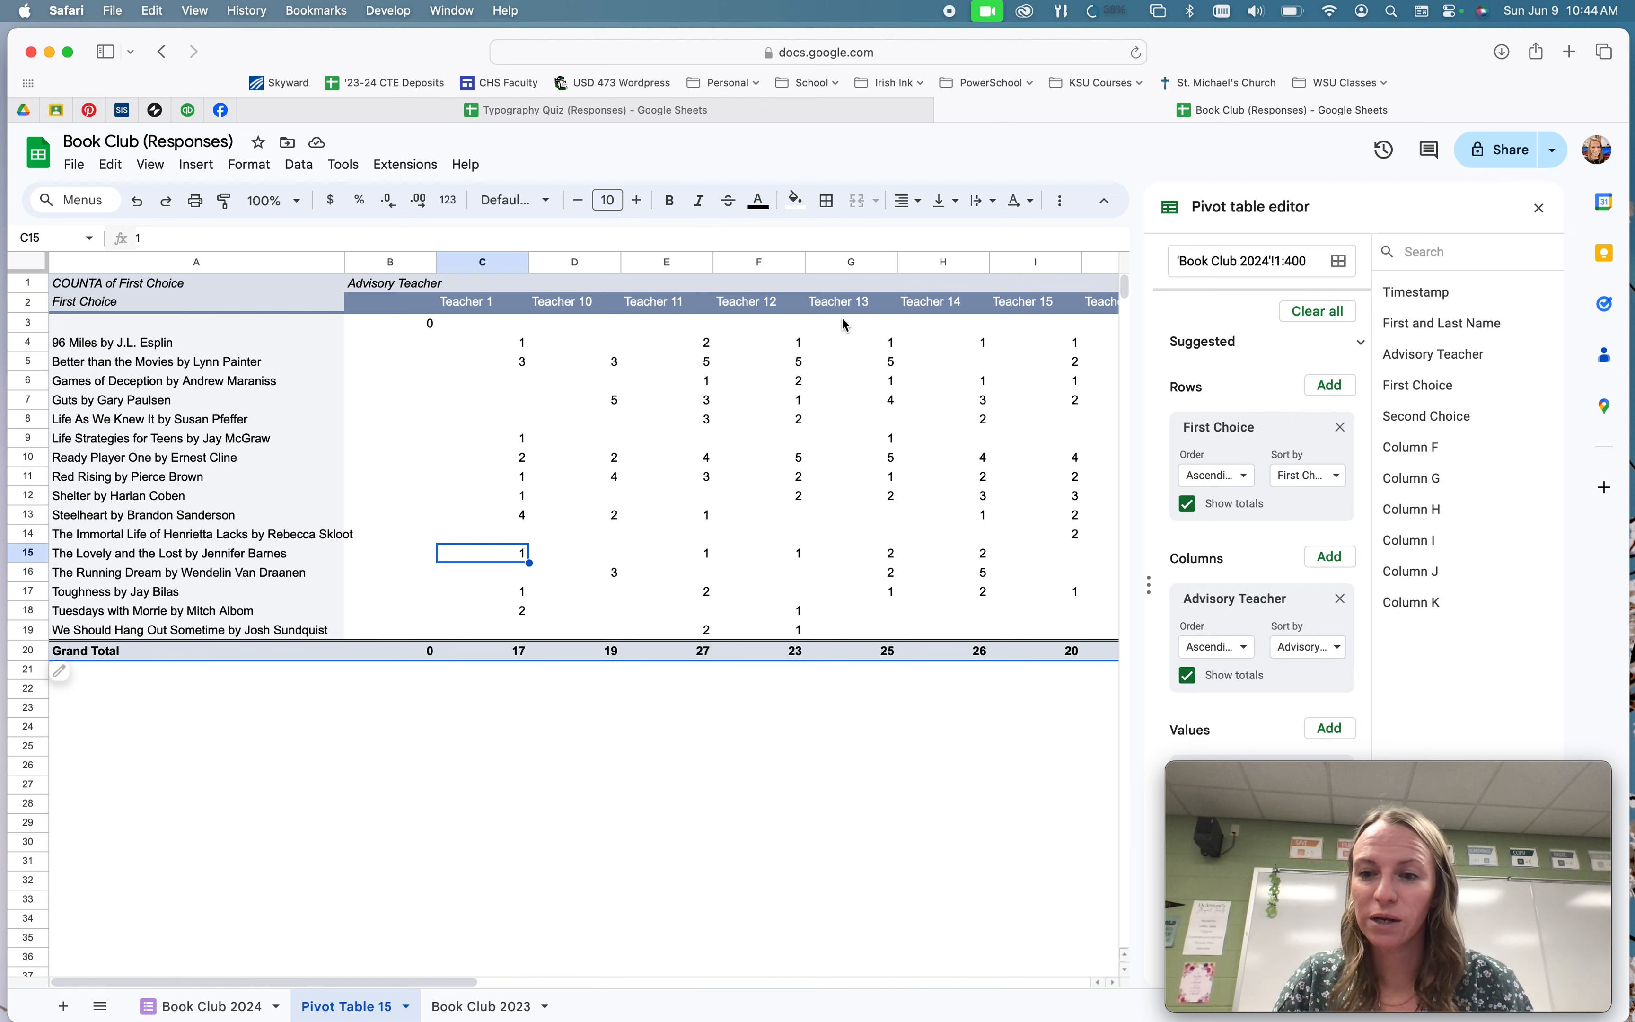
Switch to the Typography Quiz (Responses) spreadsheet and create a pivot table on a new sheet from the entire Form Responses 1 sheet.
{"action": "left_click", "coordinate": [552, 110]}
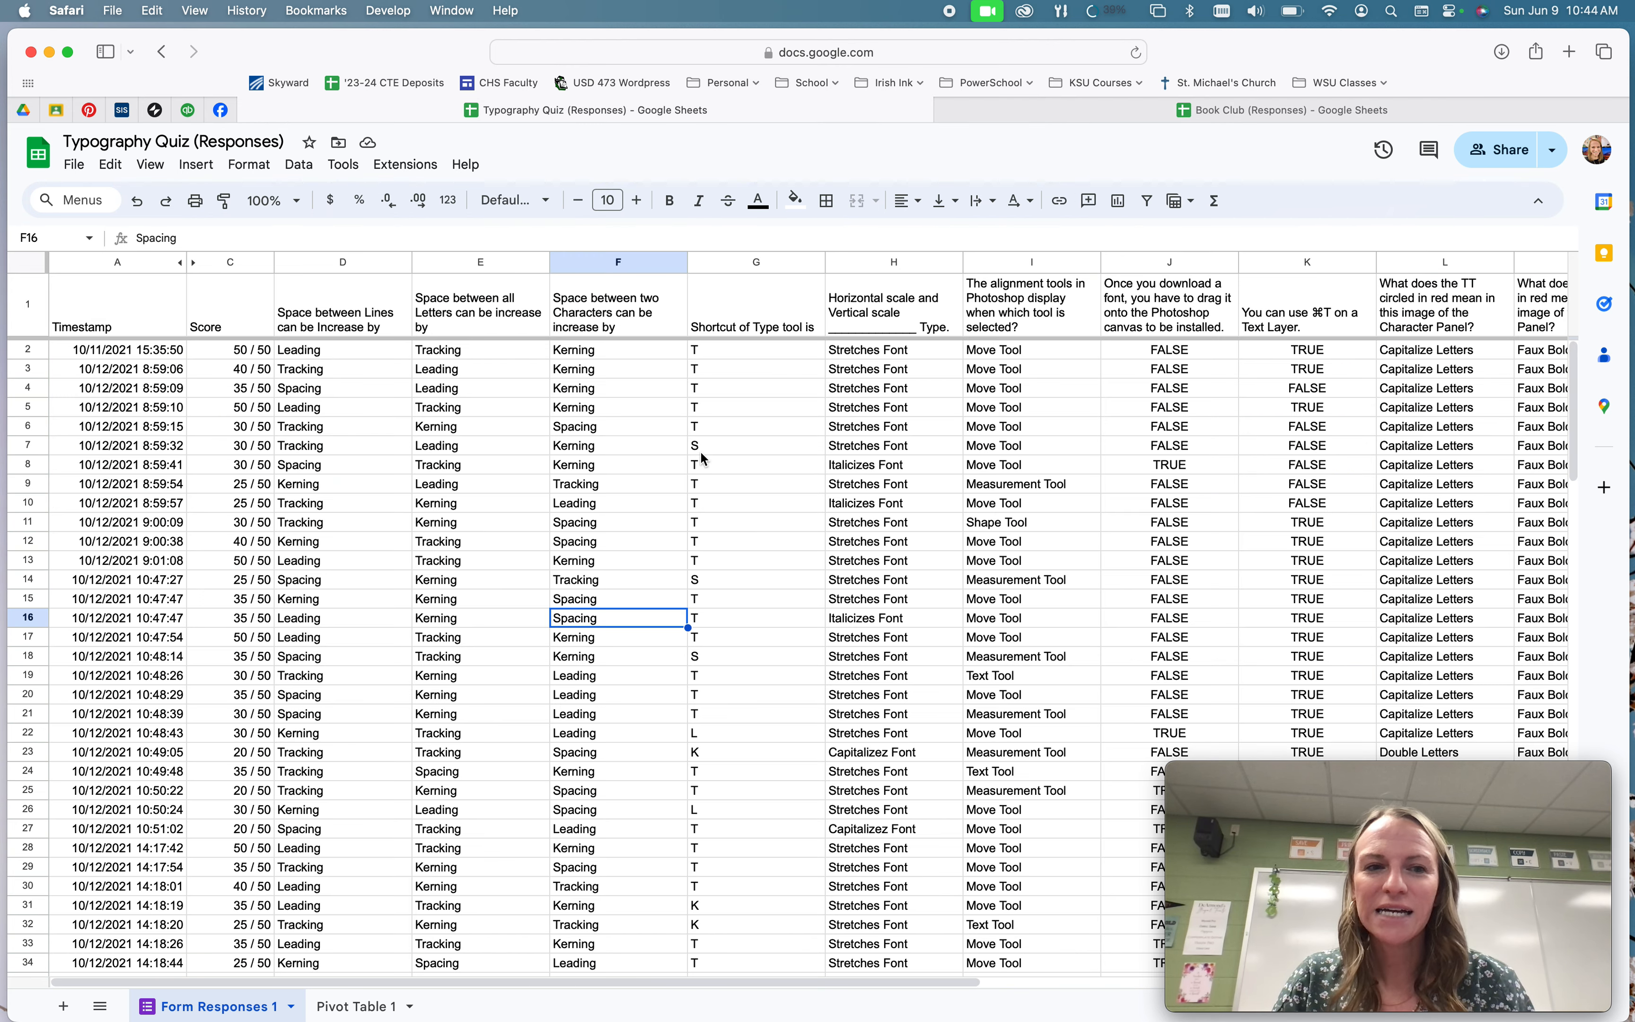
{"action": "right_click", "coordinate": [625, 533]}
{"action": "left_click", "coordinate": [508, 522]}
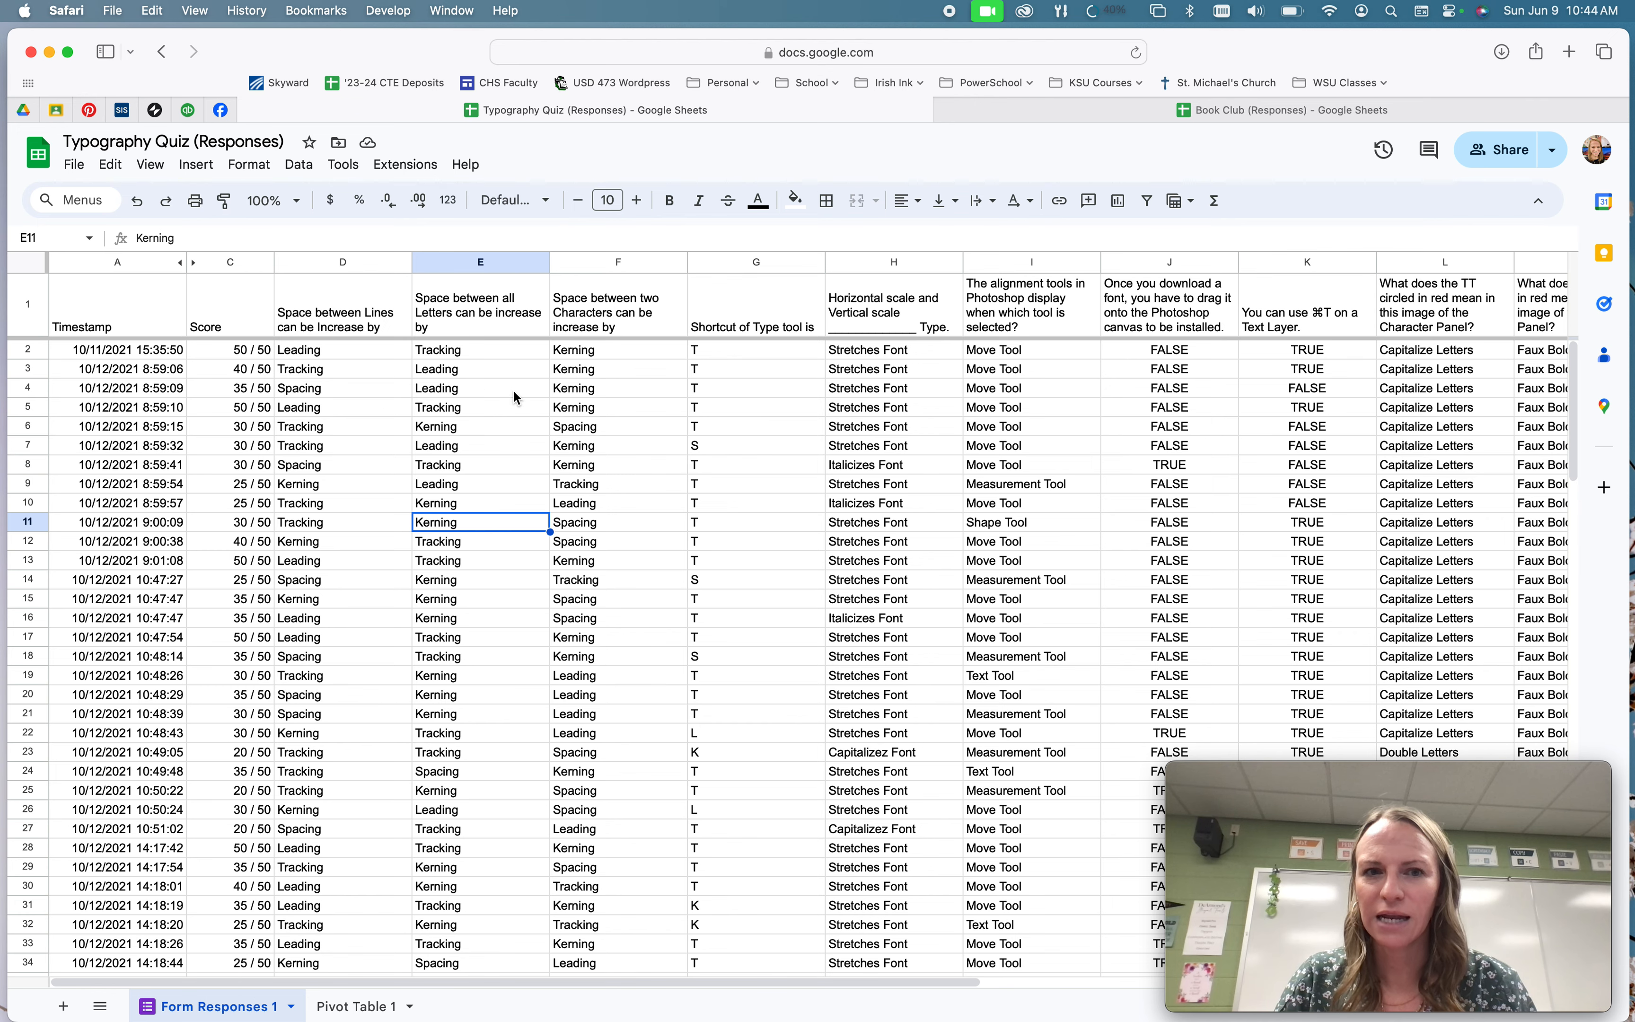
{"action": "scroll", "coordinate": [504, 418], "scroll_direction": "down", "scroll_amount": 4}
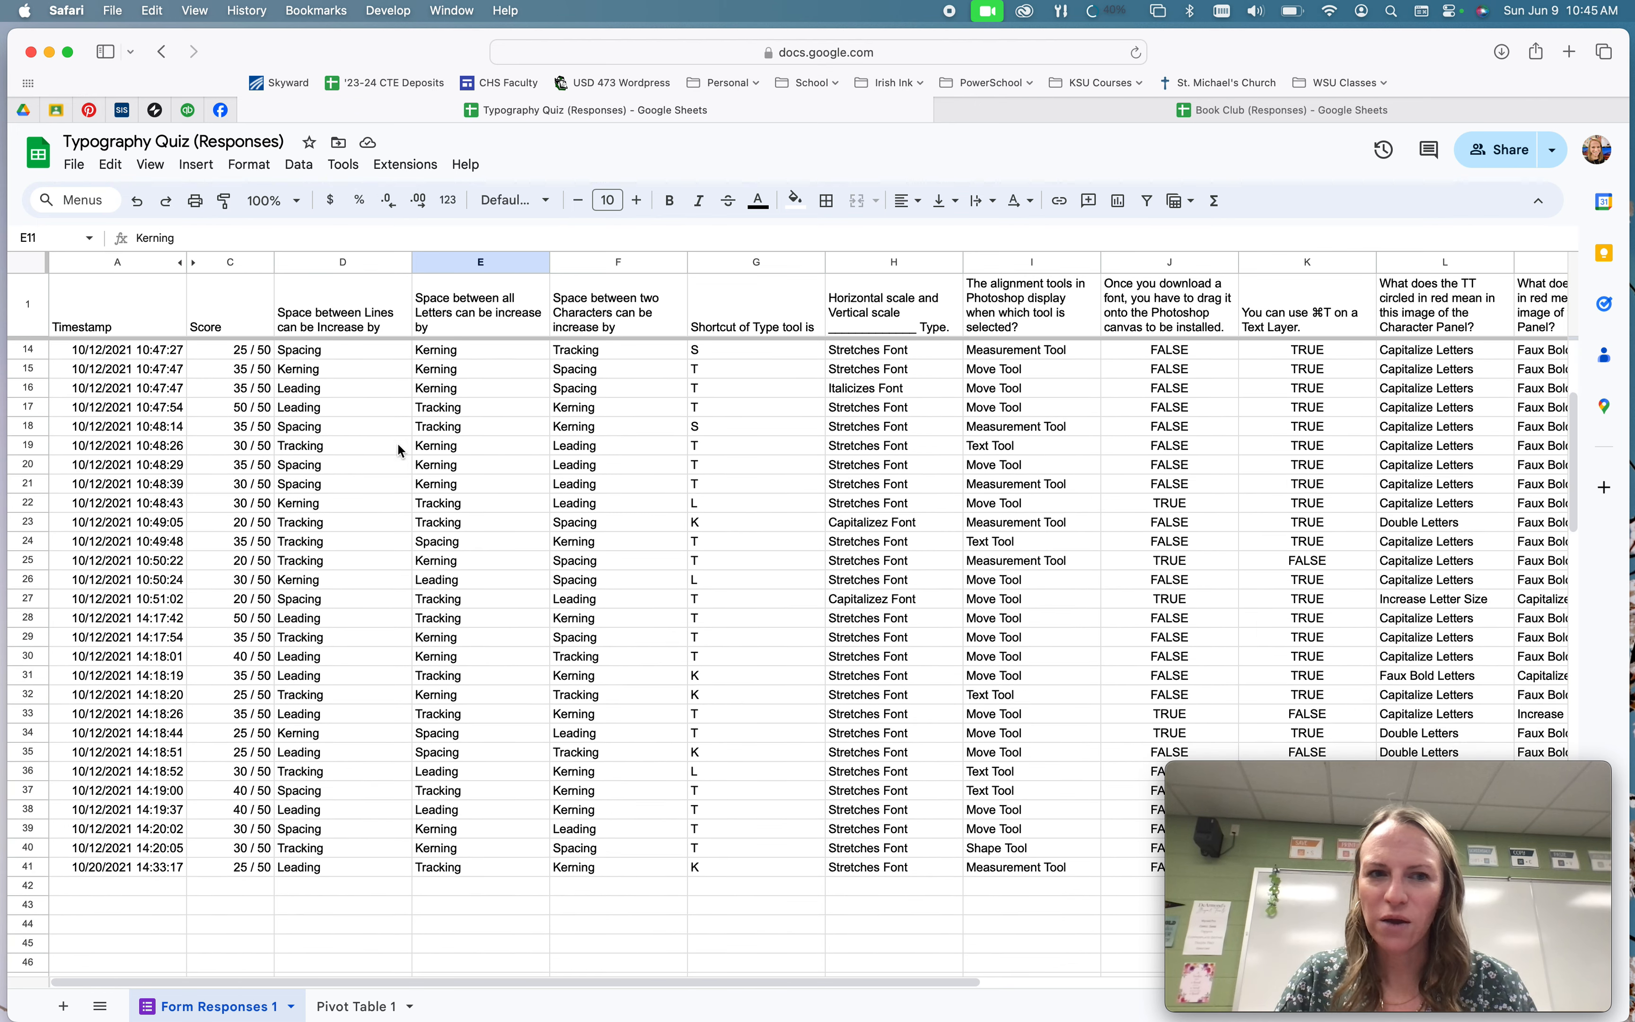
{"action": "scroll", "coordinate": [553, 709], "scroll_direction": "up", "scroll_amount": 4}
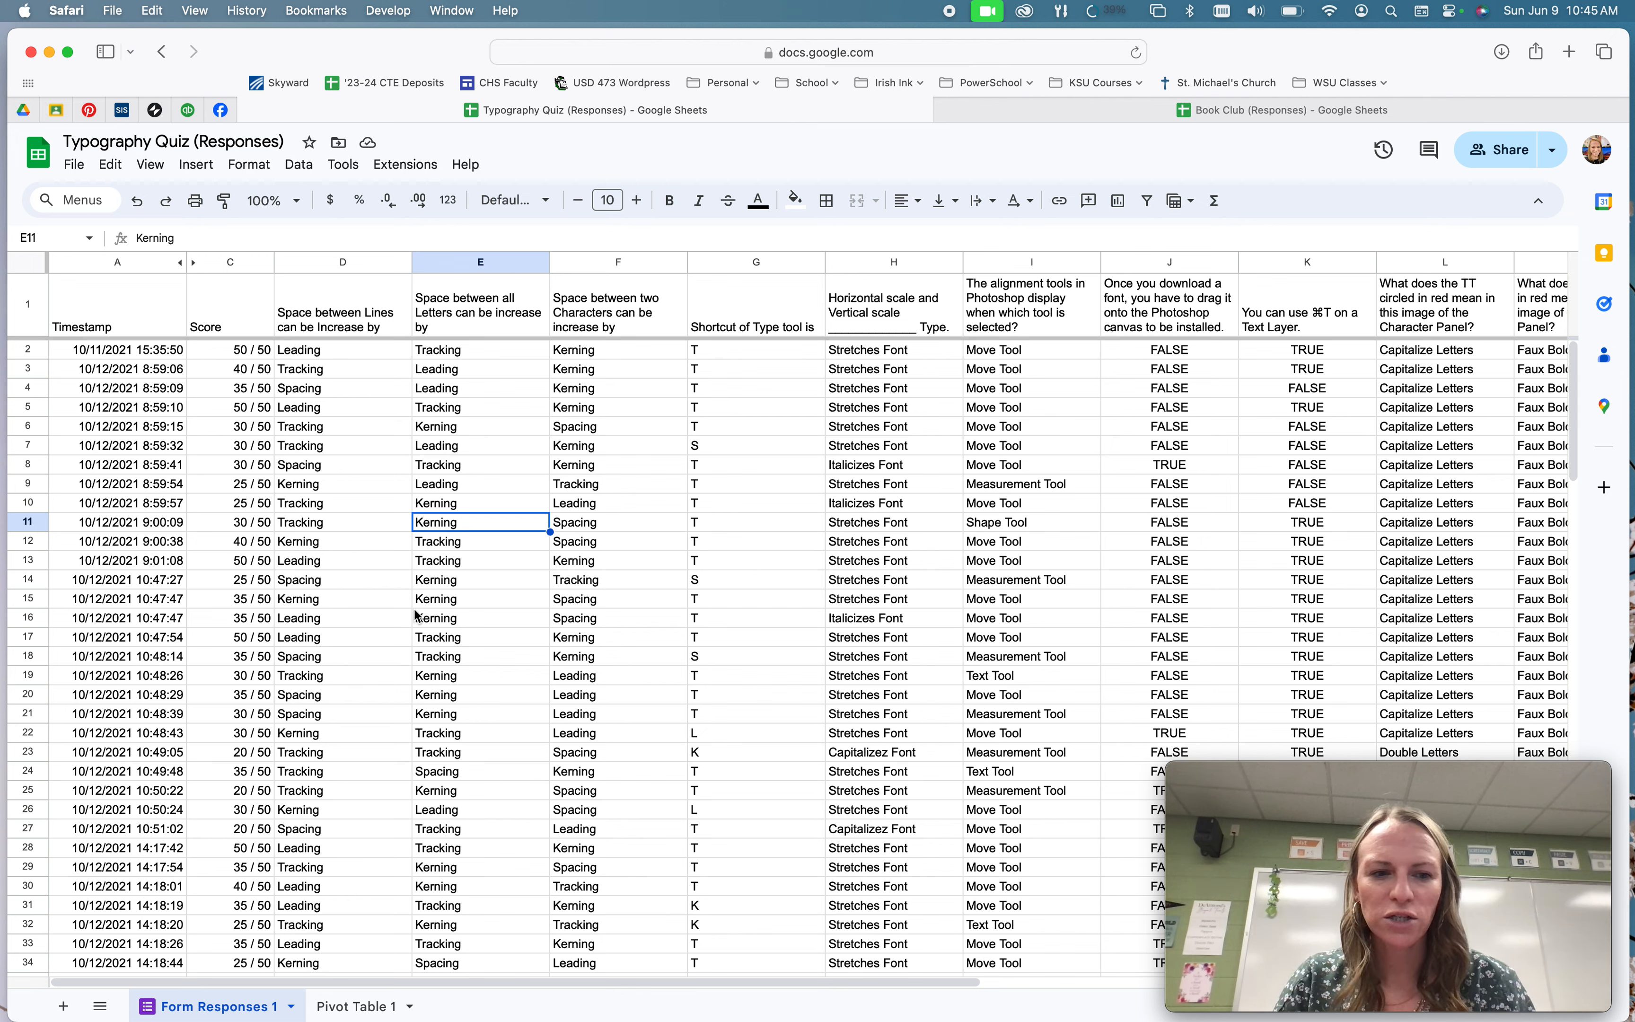
{"action": "left_click", "coordinate": [27, 264]}
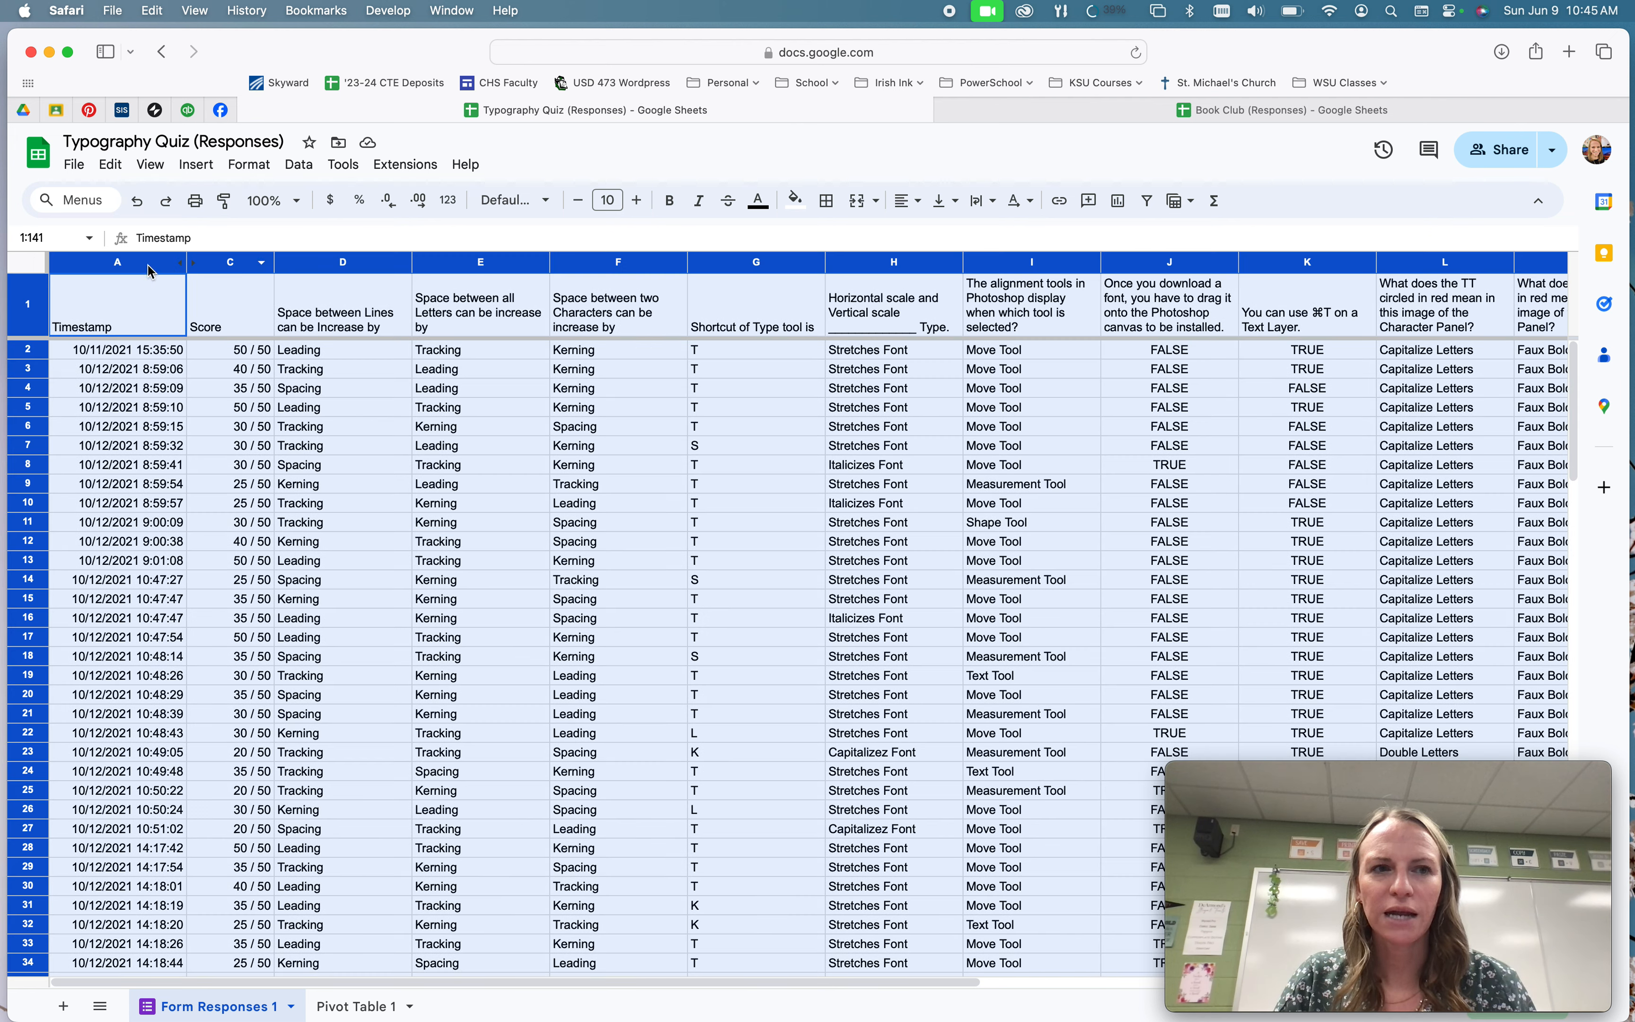
{"action": "left_click", "coordinate": [204, 168]}
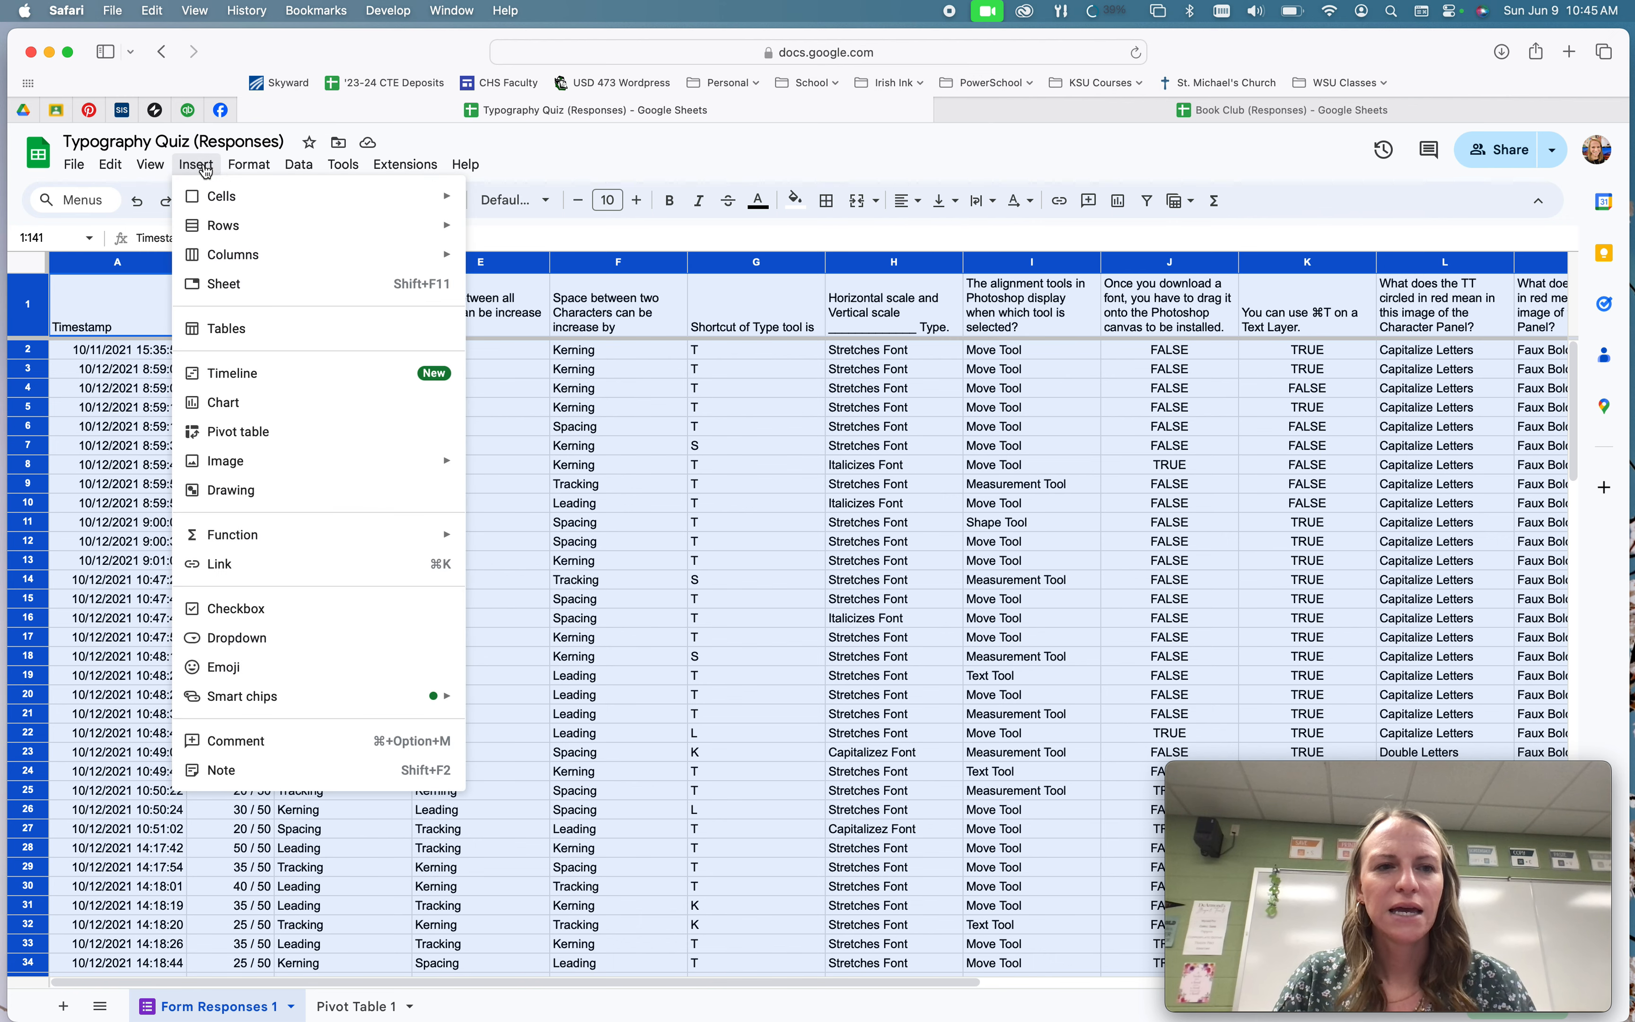
{"action": "left_click", "coordinate": [229, 432]}
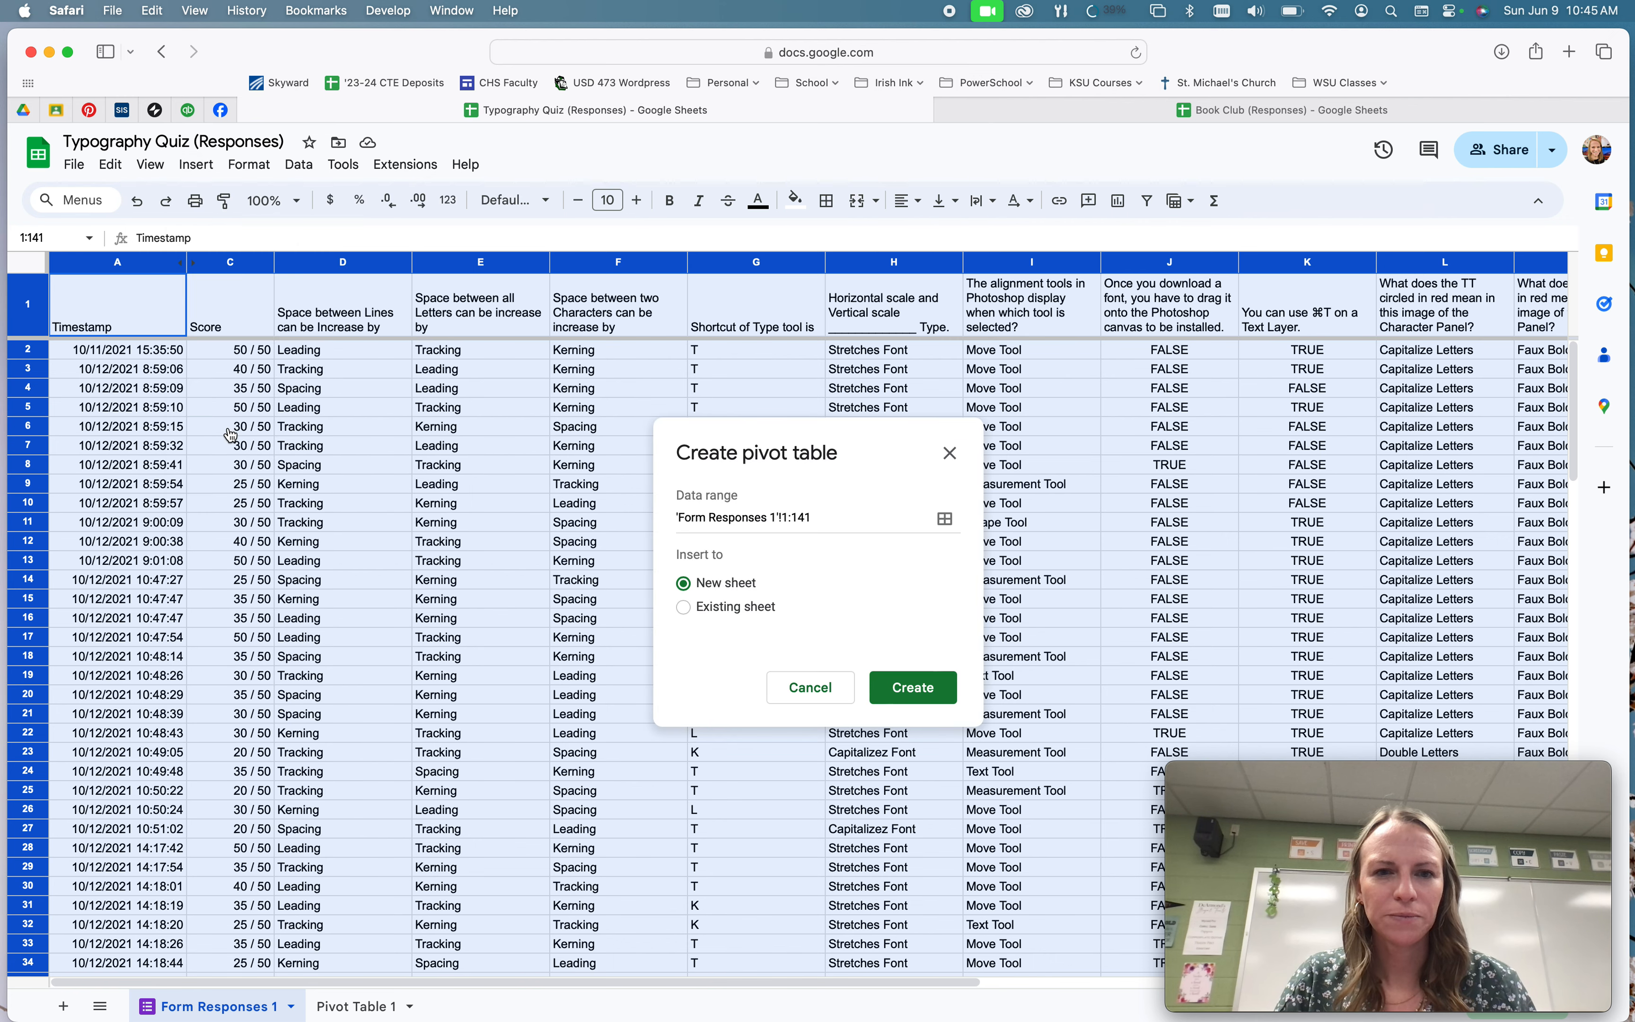
{"action": "left_click", "coordinate": [908, 691]}
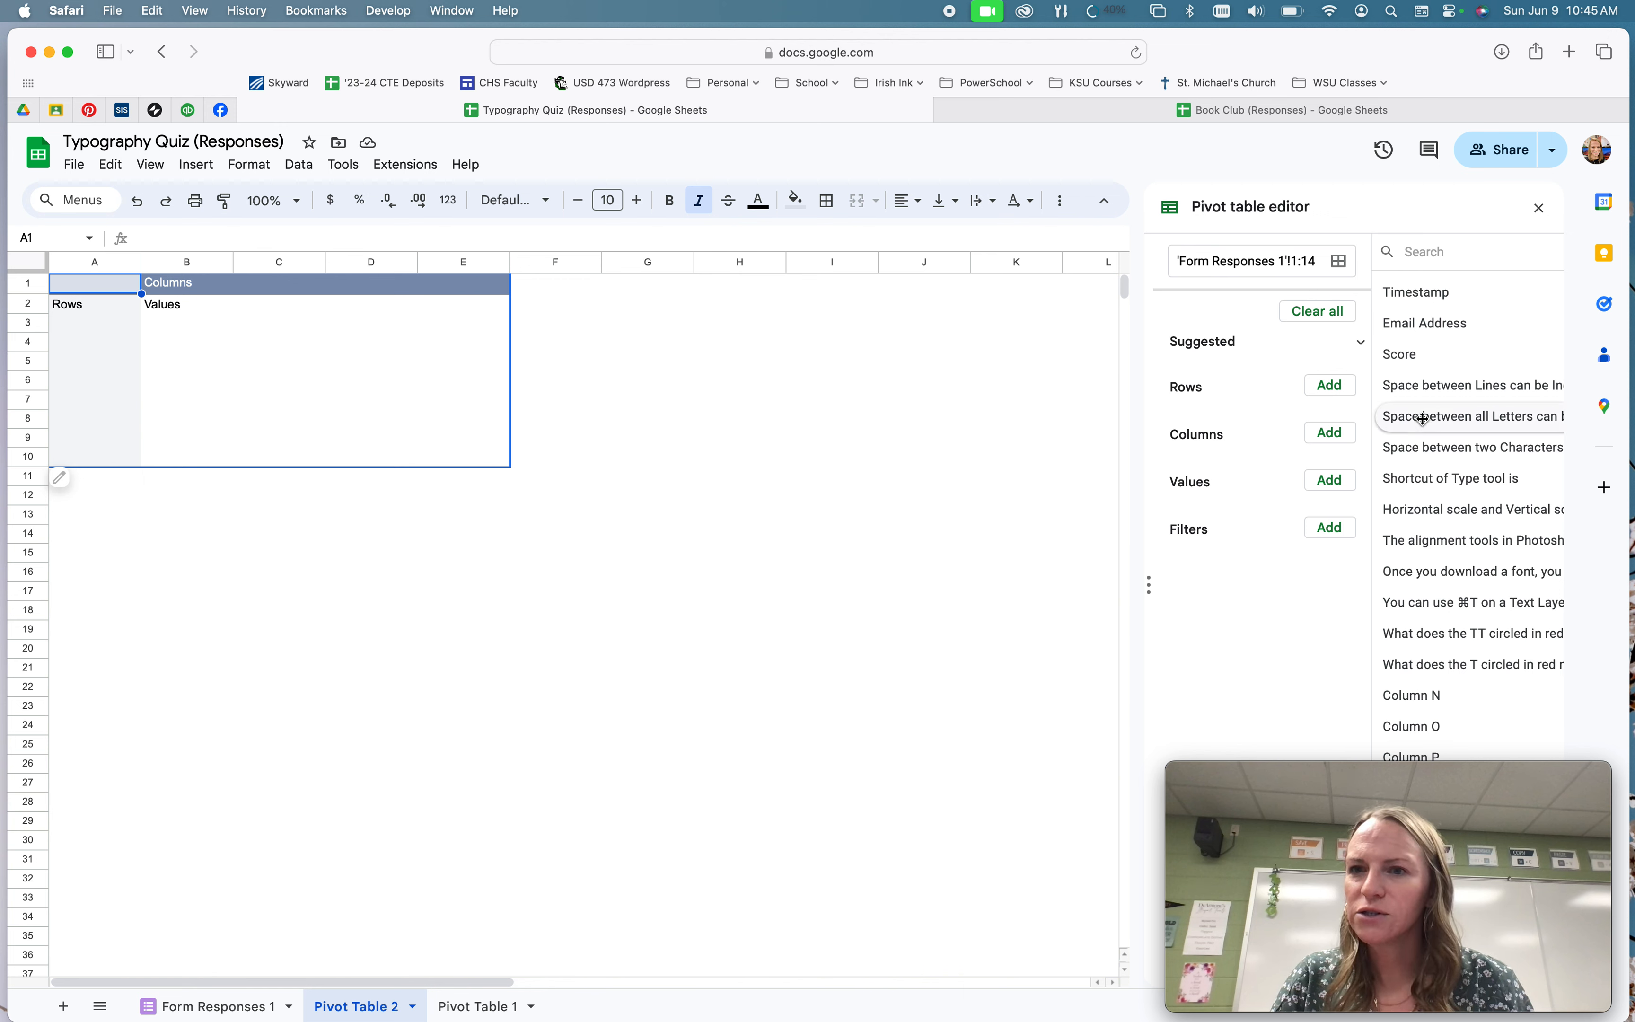
Add the question "Space between Lines can be Increase by" to the quiz pivot table as both row grouping and counted value.
{"action": "left_click_drag", "start_coordinate": [1458, 390], "coordinate": [1259, 411]}
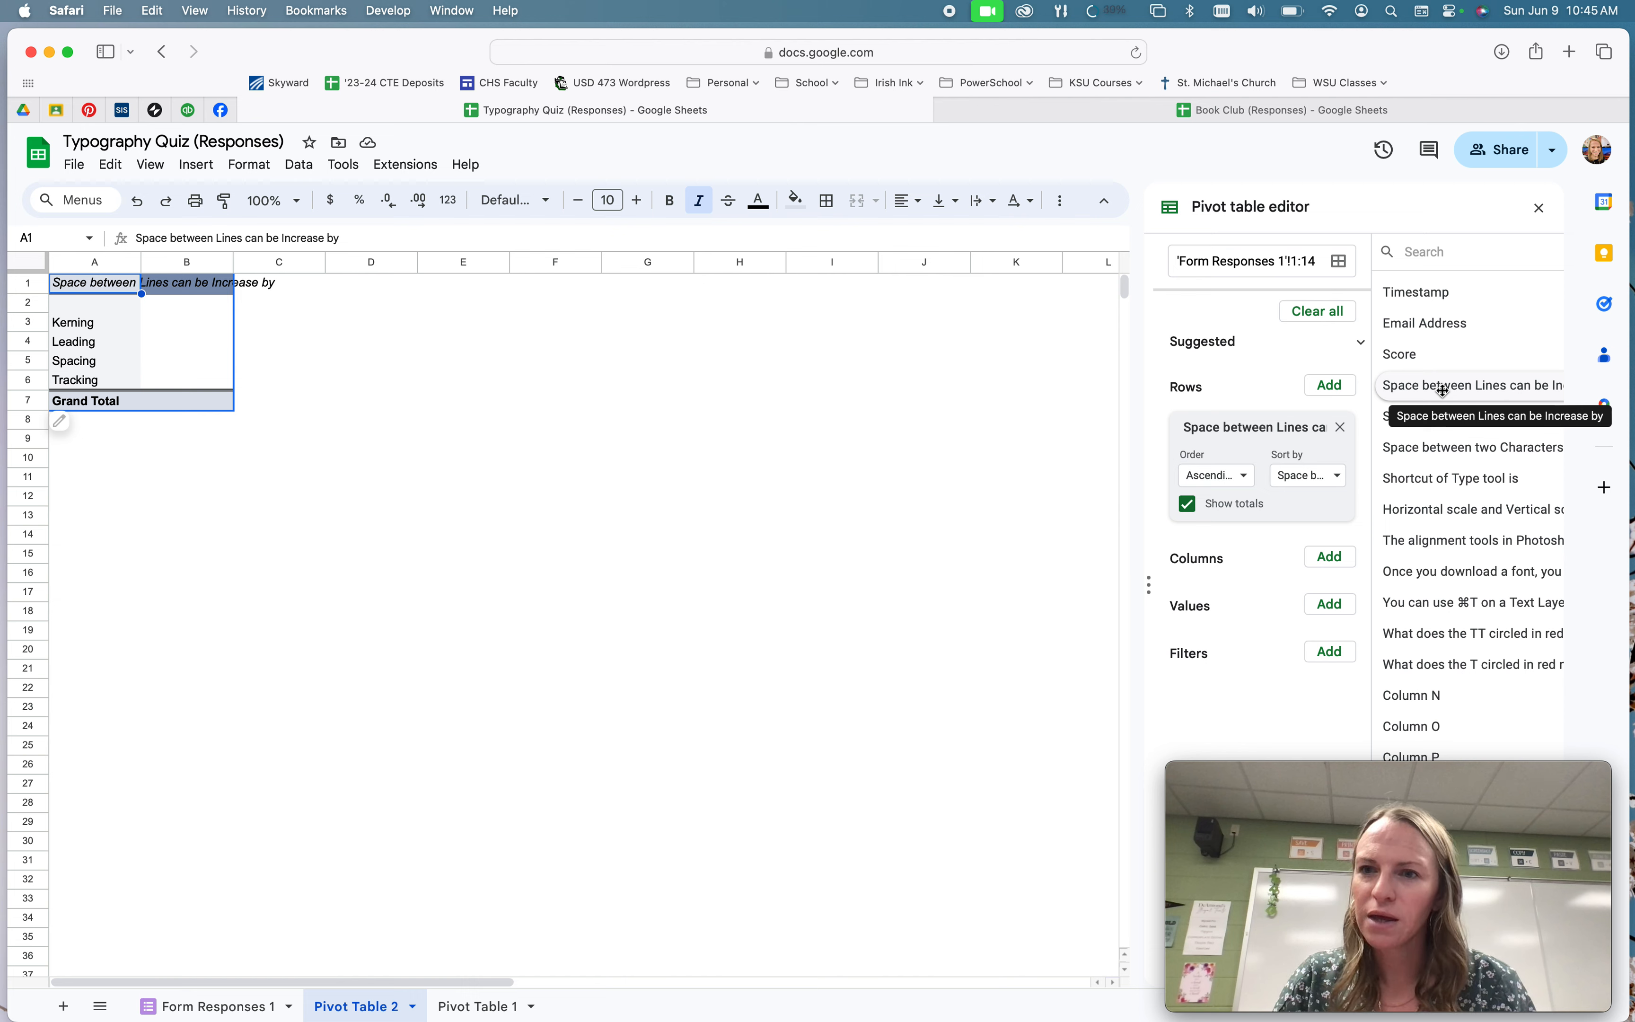
{"action": "left_click_drag", "start_coordinate": [1443, 389], "coordinate": [1260, 629]}
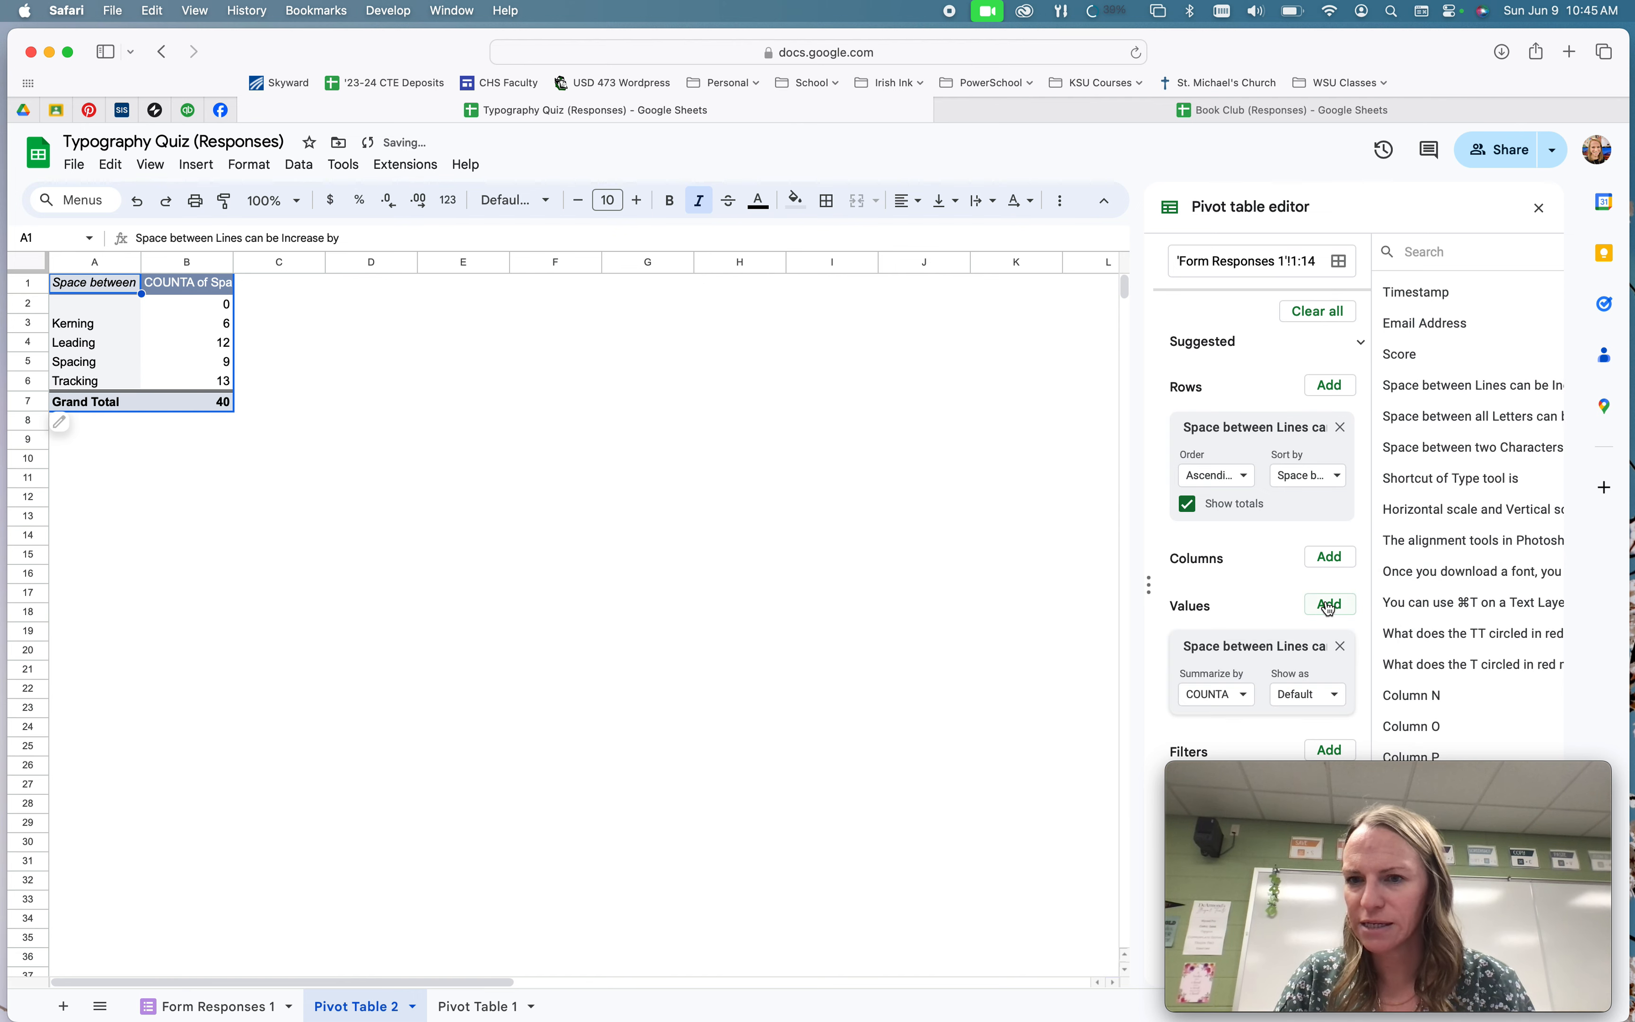
{"action": "left_click", "coordinate": [1329, 605]}
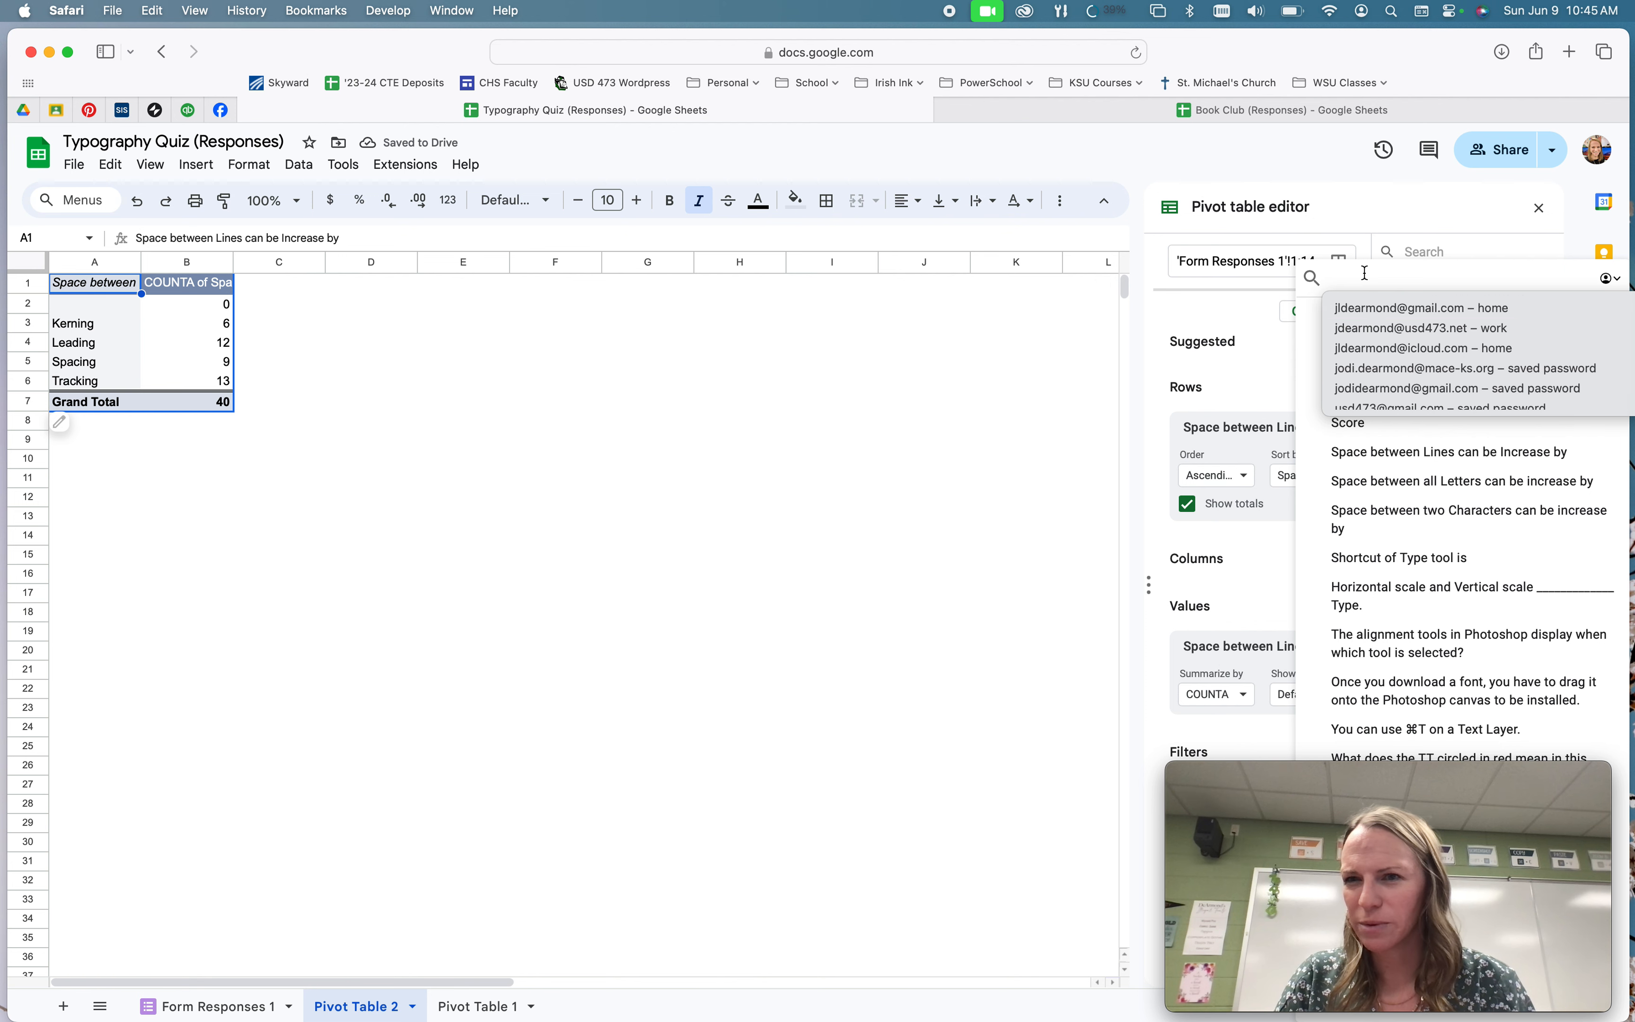
{"action": "left_click", "coordinate": [1059, 669]}
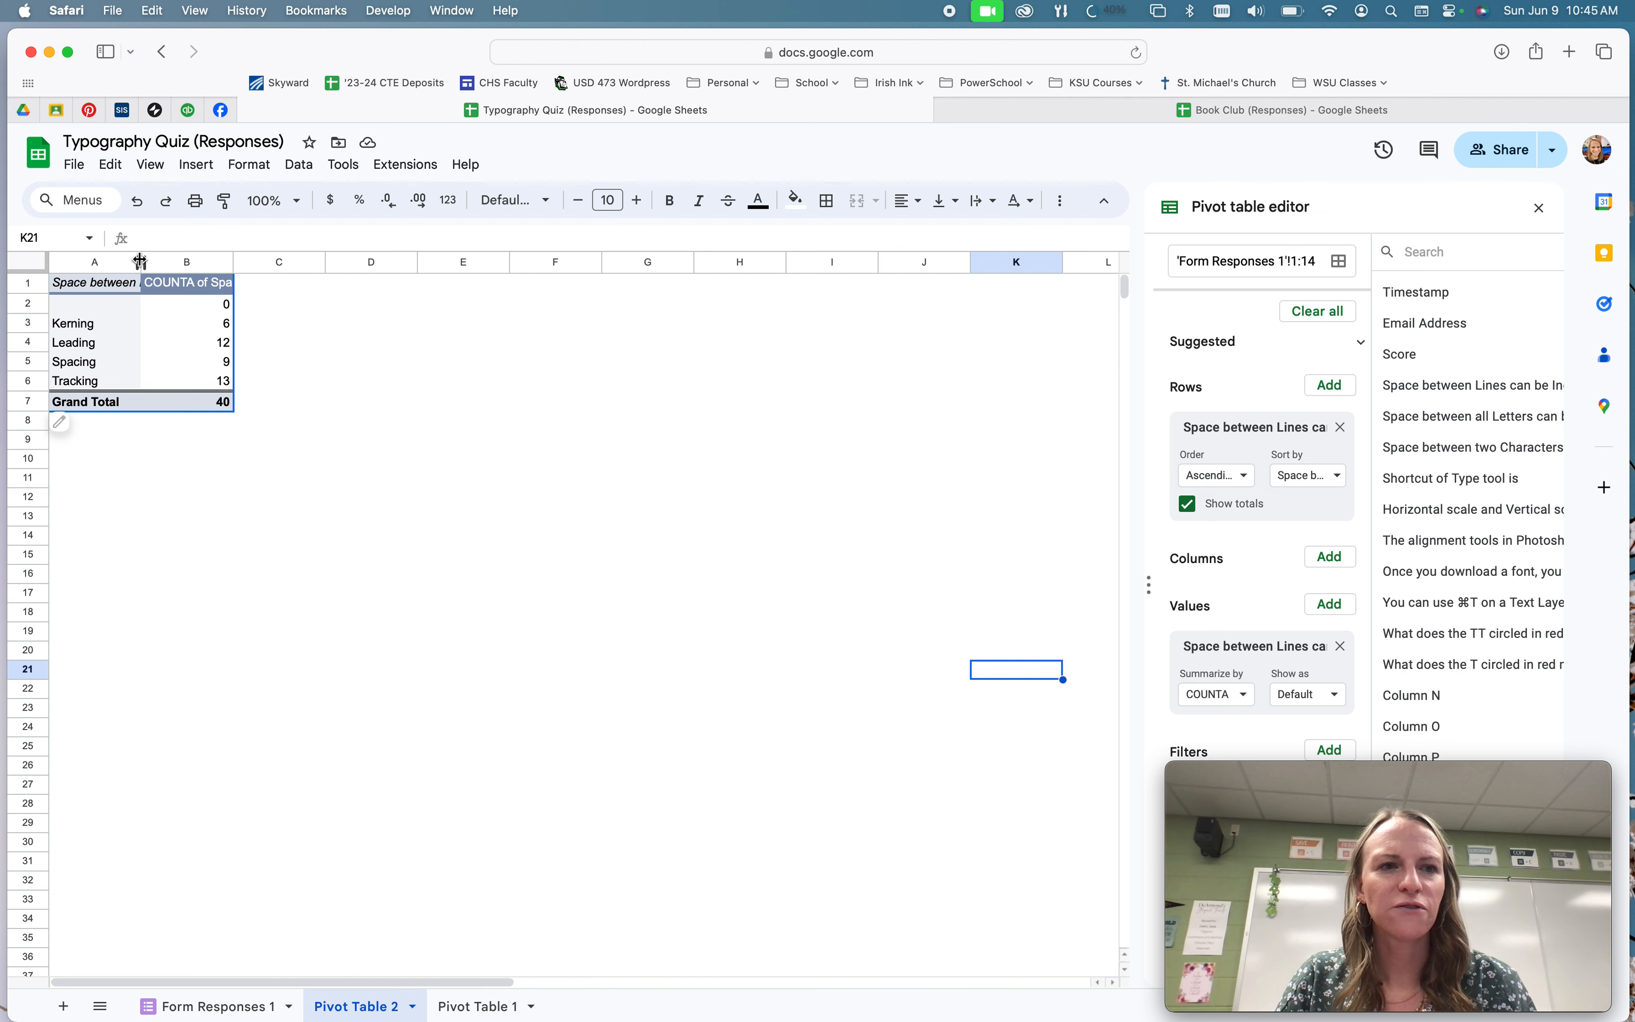
Fit column A's width to the full question header and check how many students answered Leading.
{"action": "left_click_drag", "start_coordinate": [140, 260], "coordinate": [161, 261]}
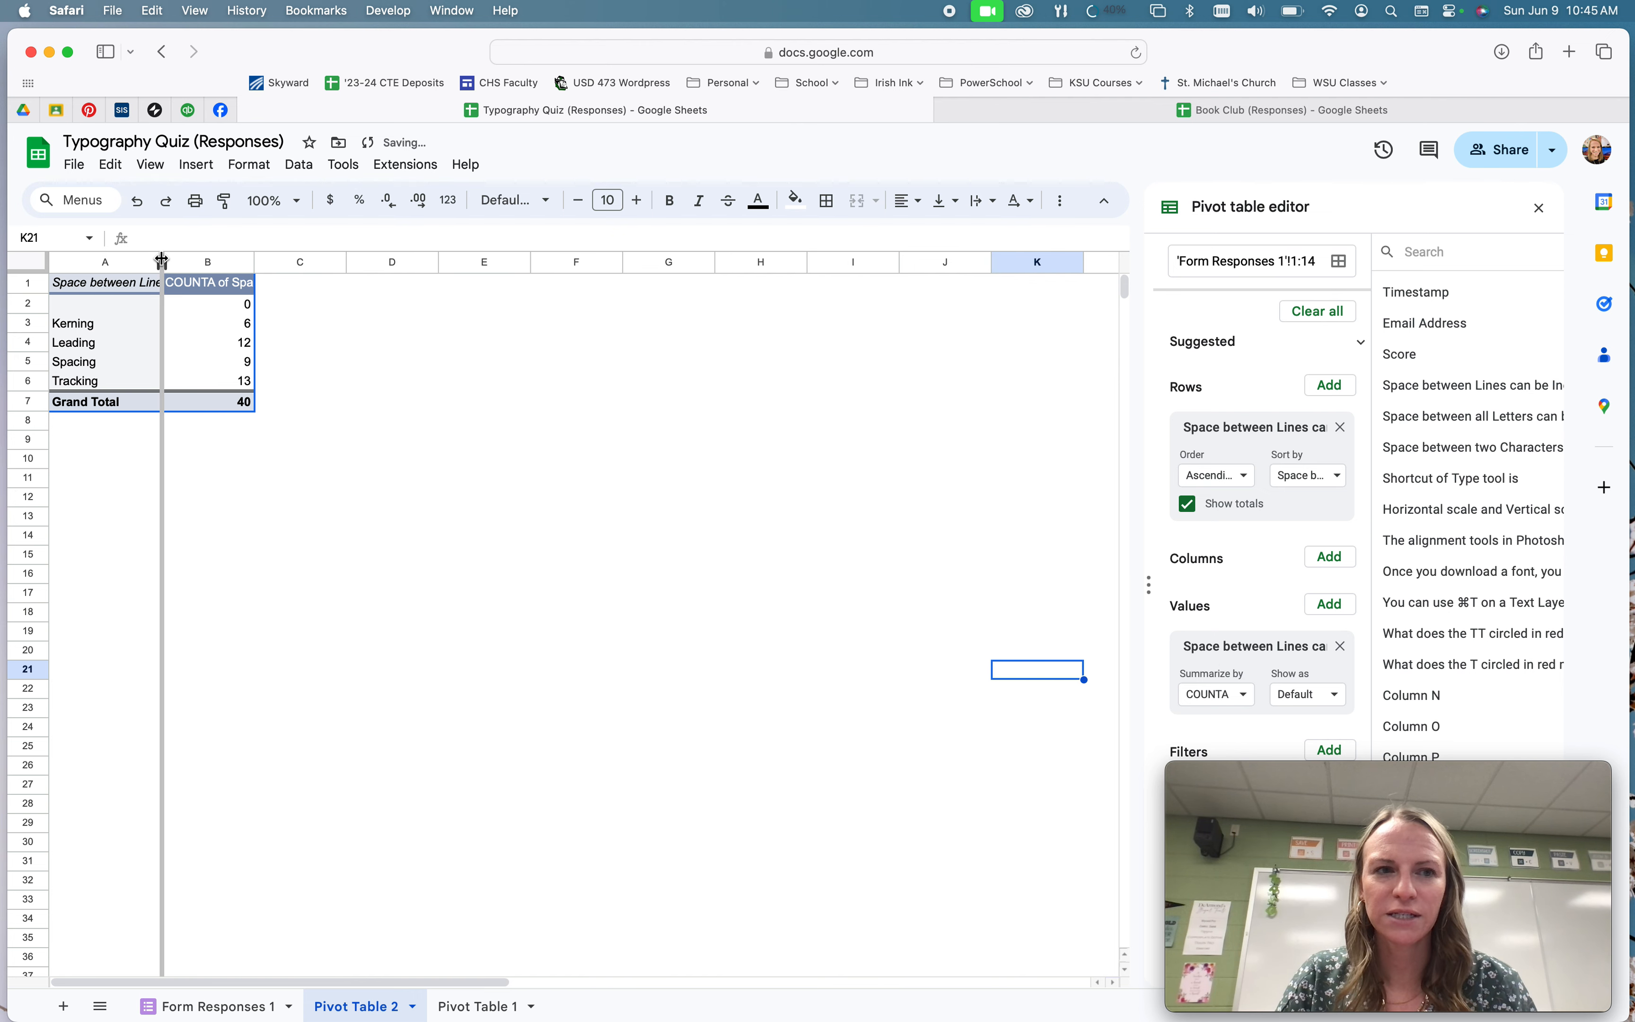
{"action": "double_click", "coordinate": [162, 261]}
{"action": "left_click", "coordinate": [81, 282]}
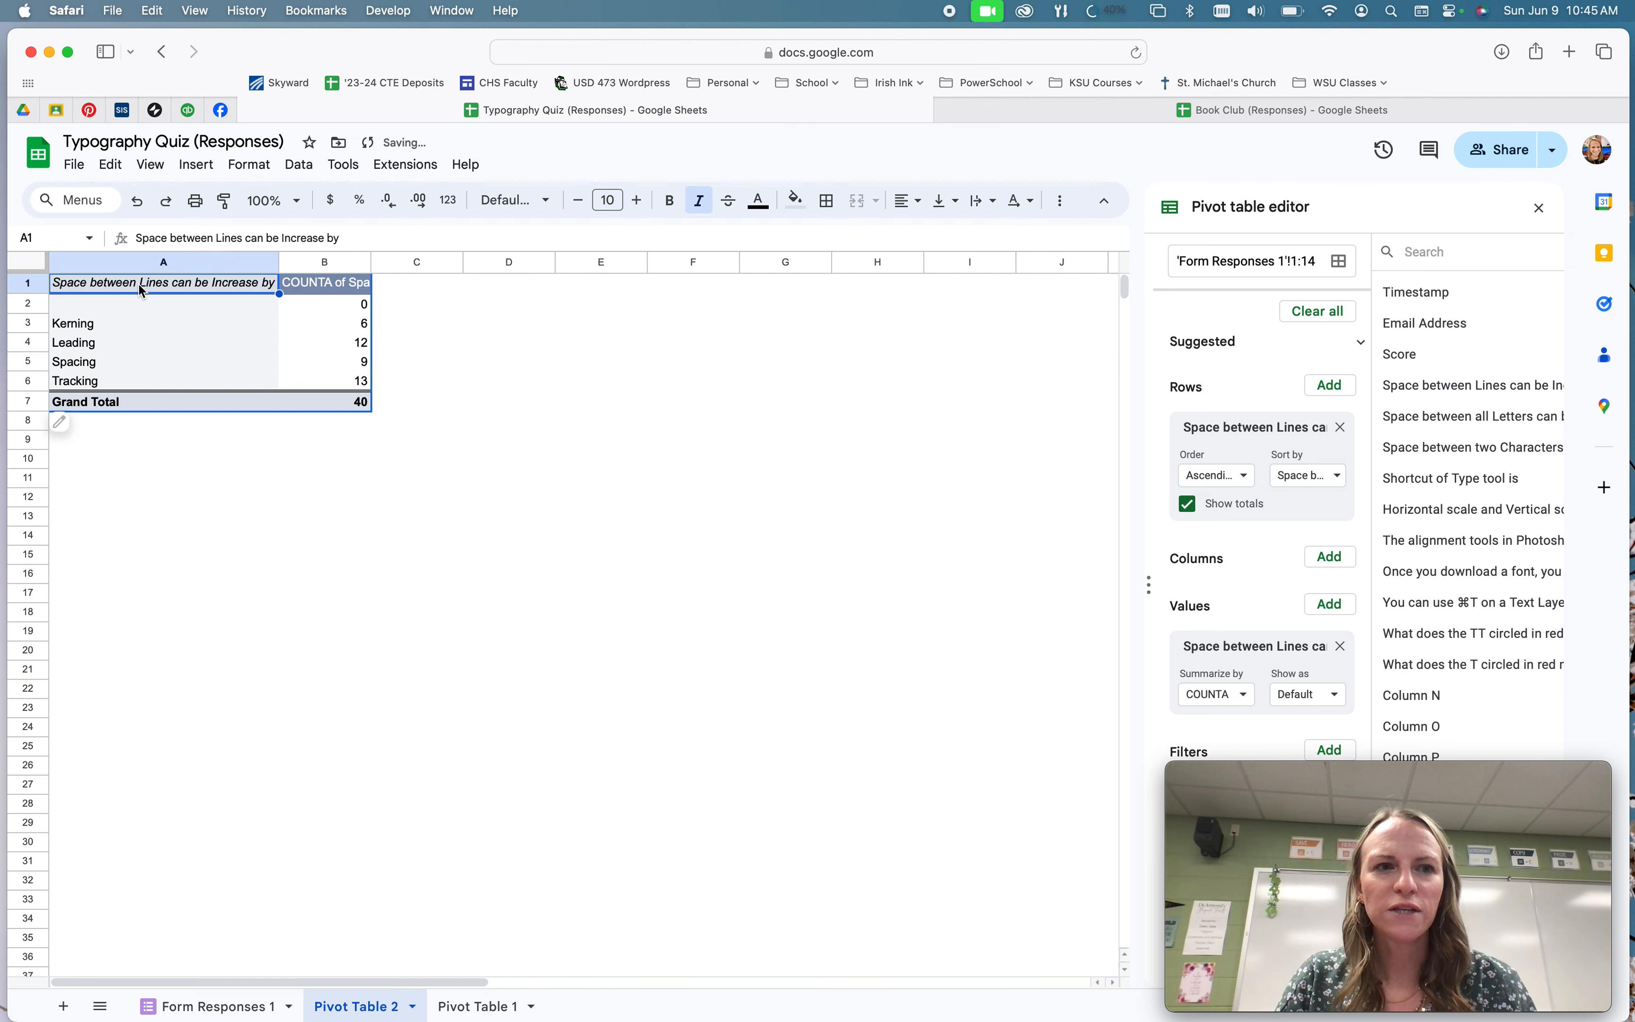
{"action": "left_click", "coordinate": [104, 343]}
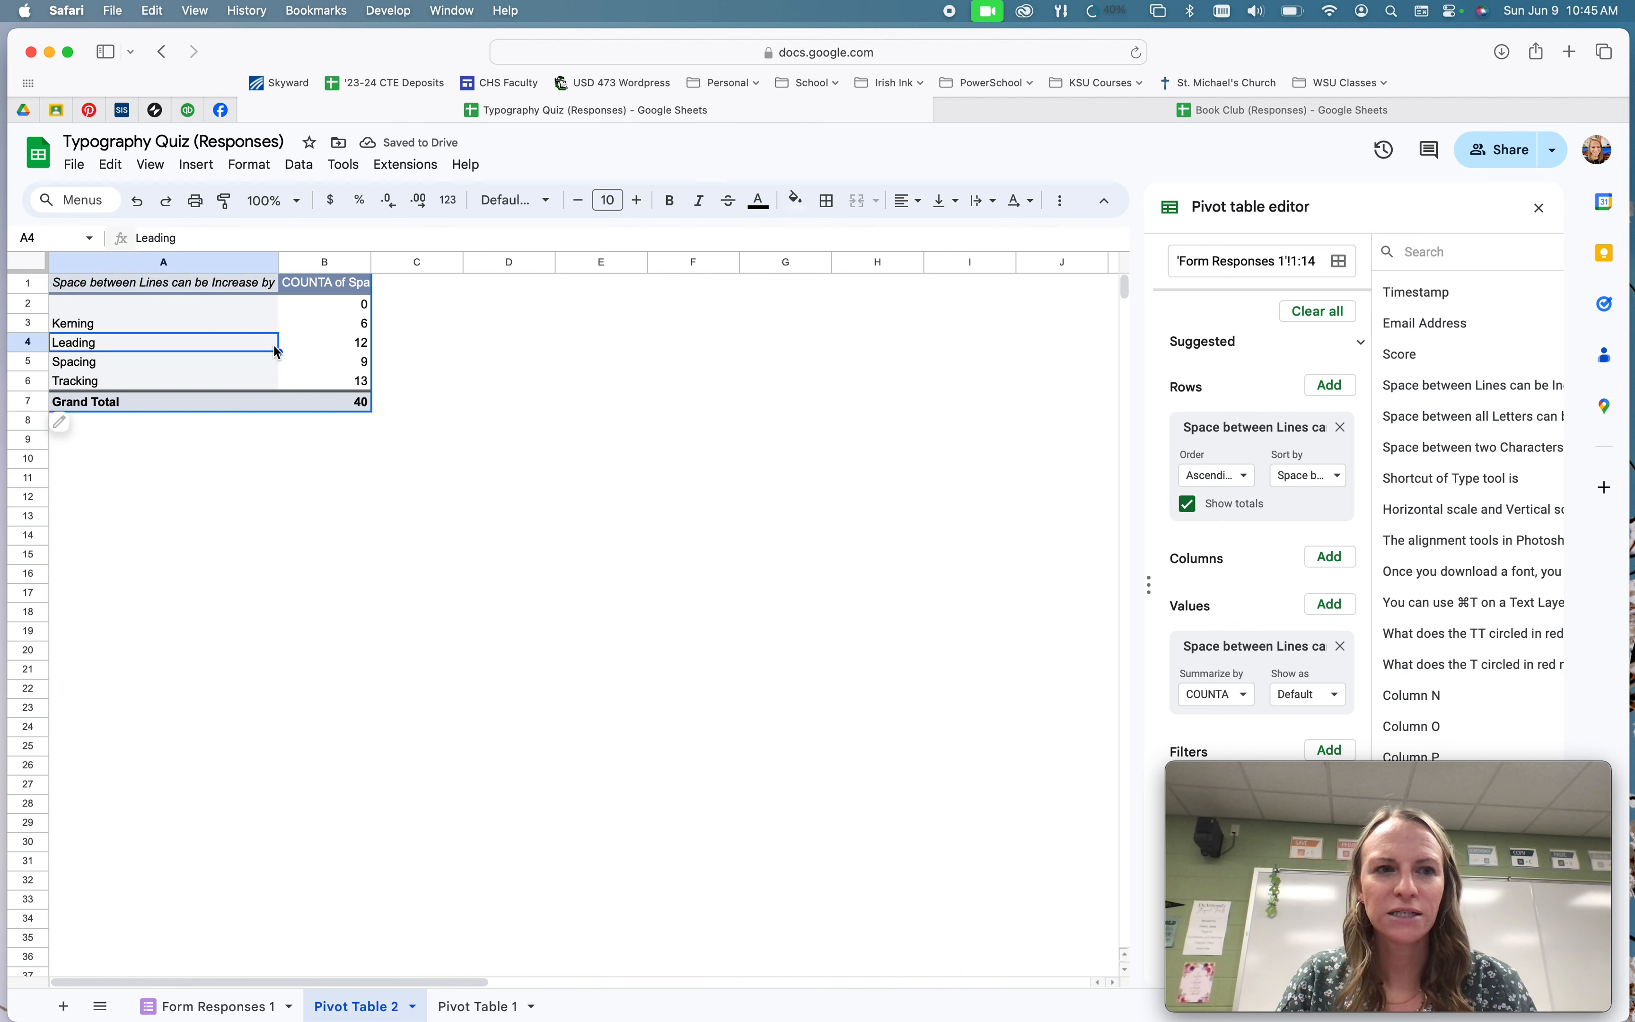
{"action": "left_click", "coordinate": [358, 349]}
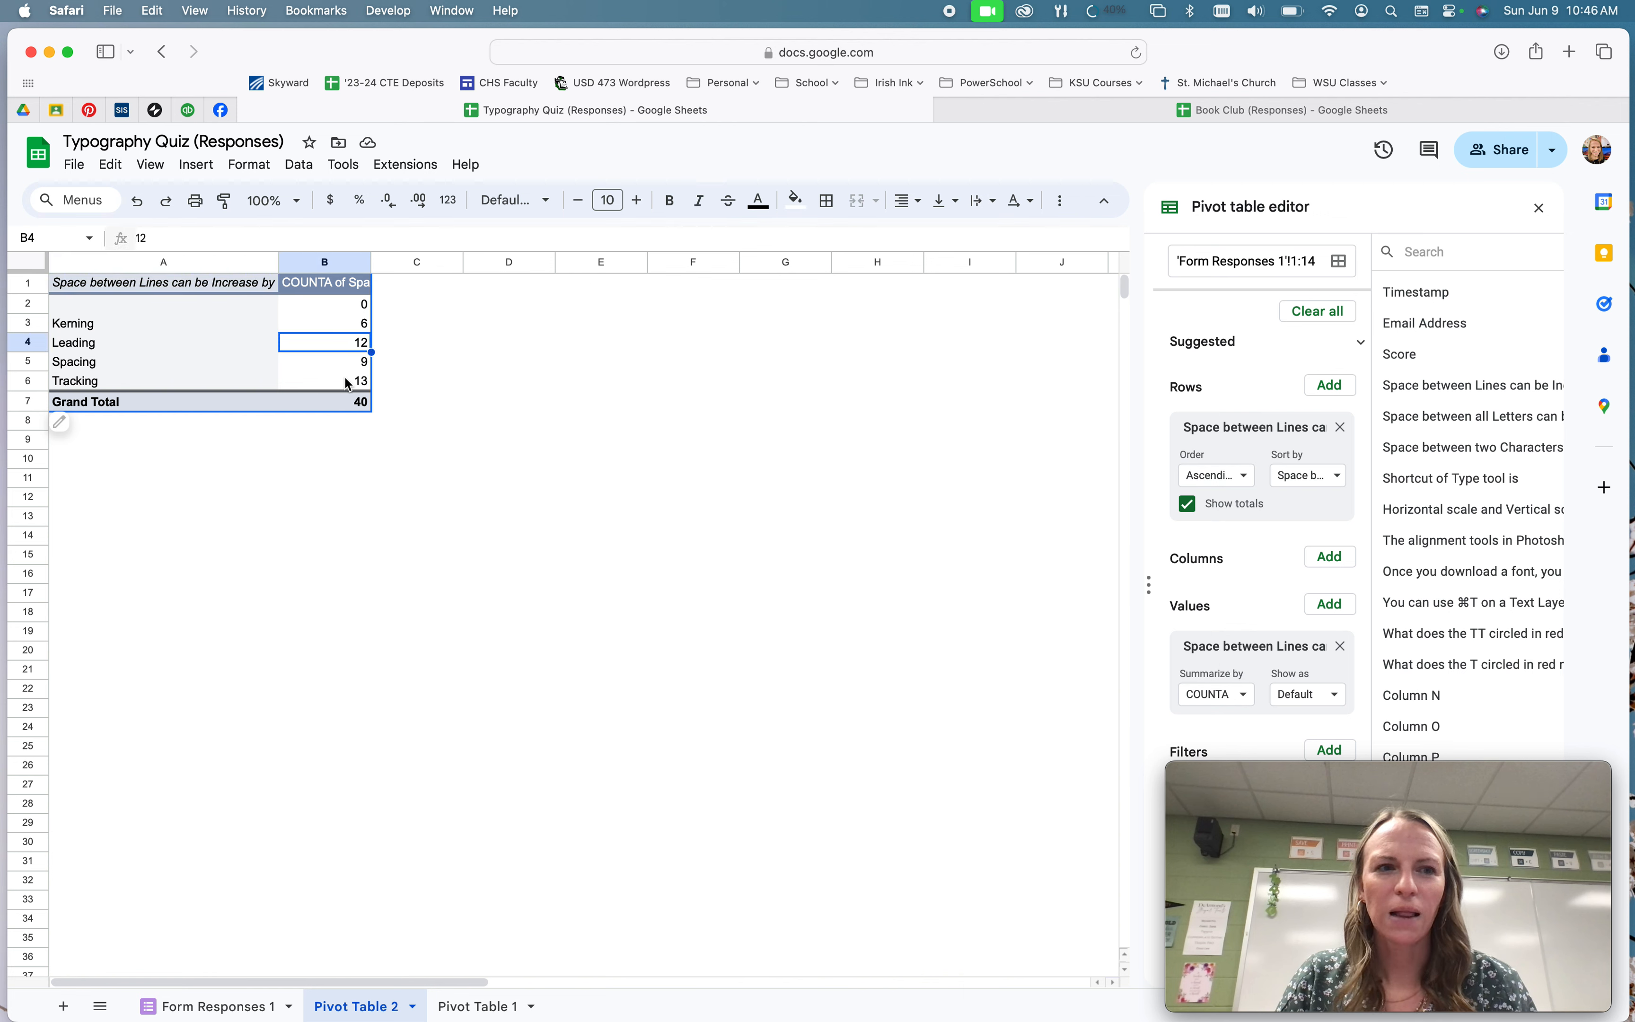